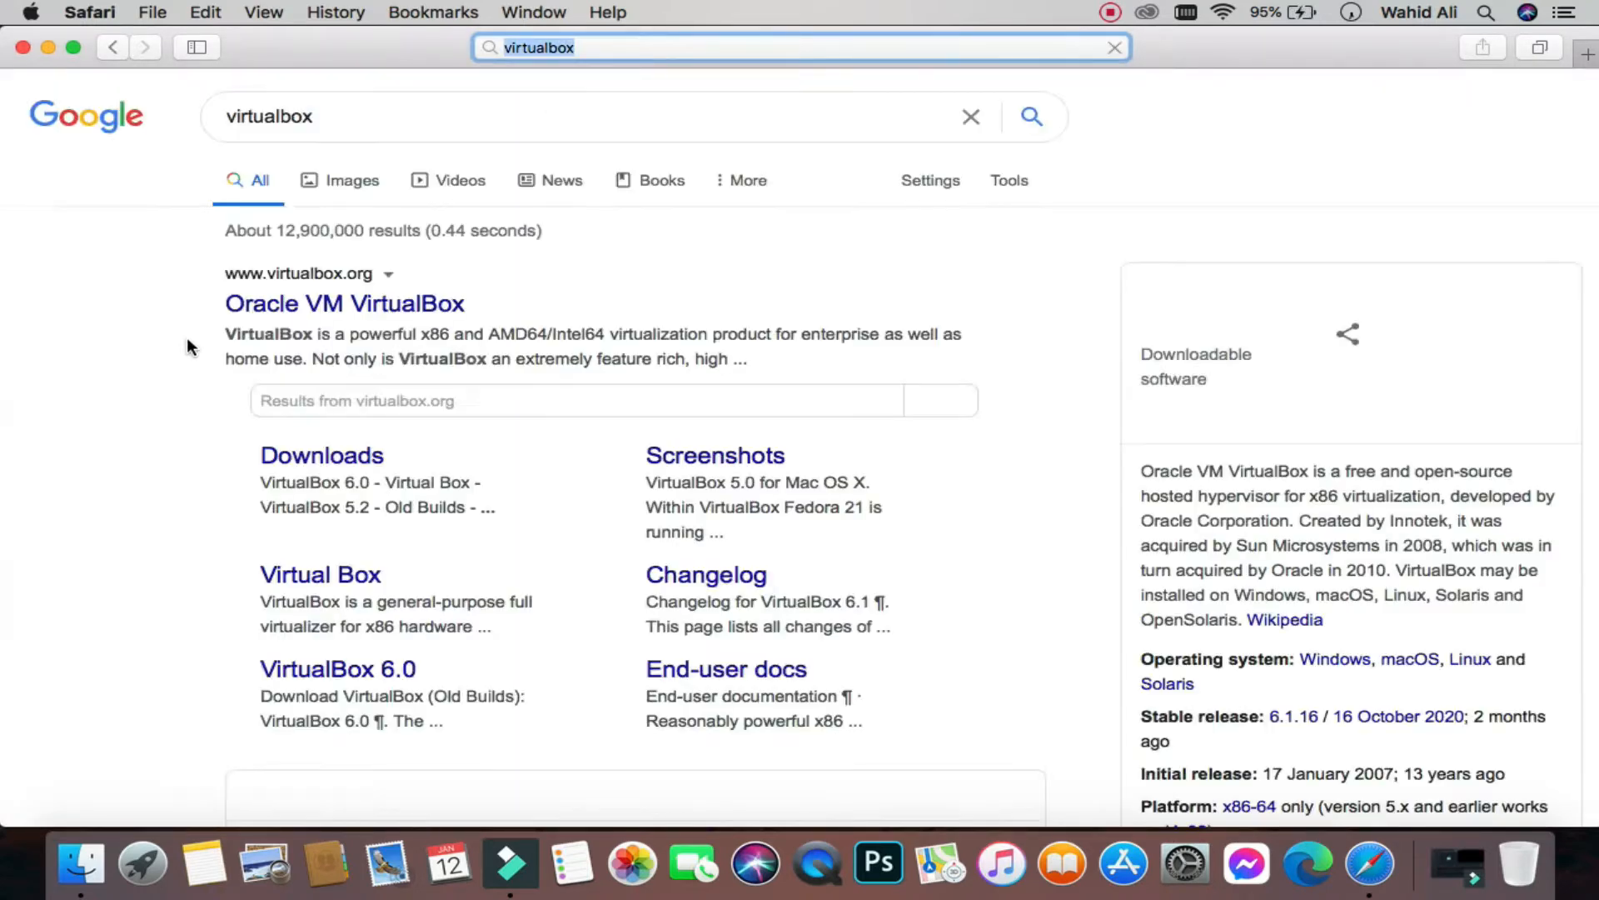
# Step: Open virtualbox.org from the 'Oracle VM VirtualBox' Google result
pyautogui.scroll(5, 213, 302)
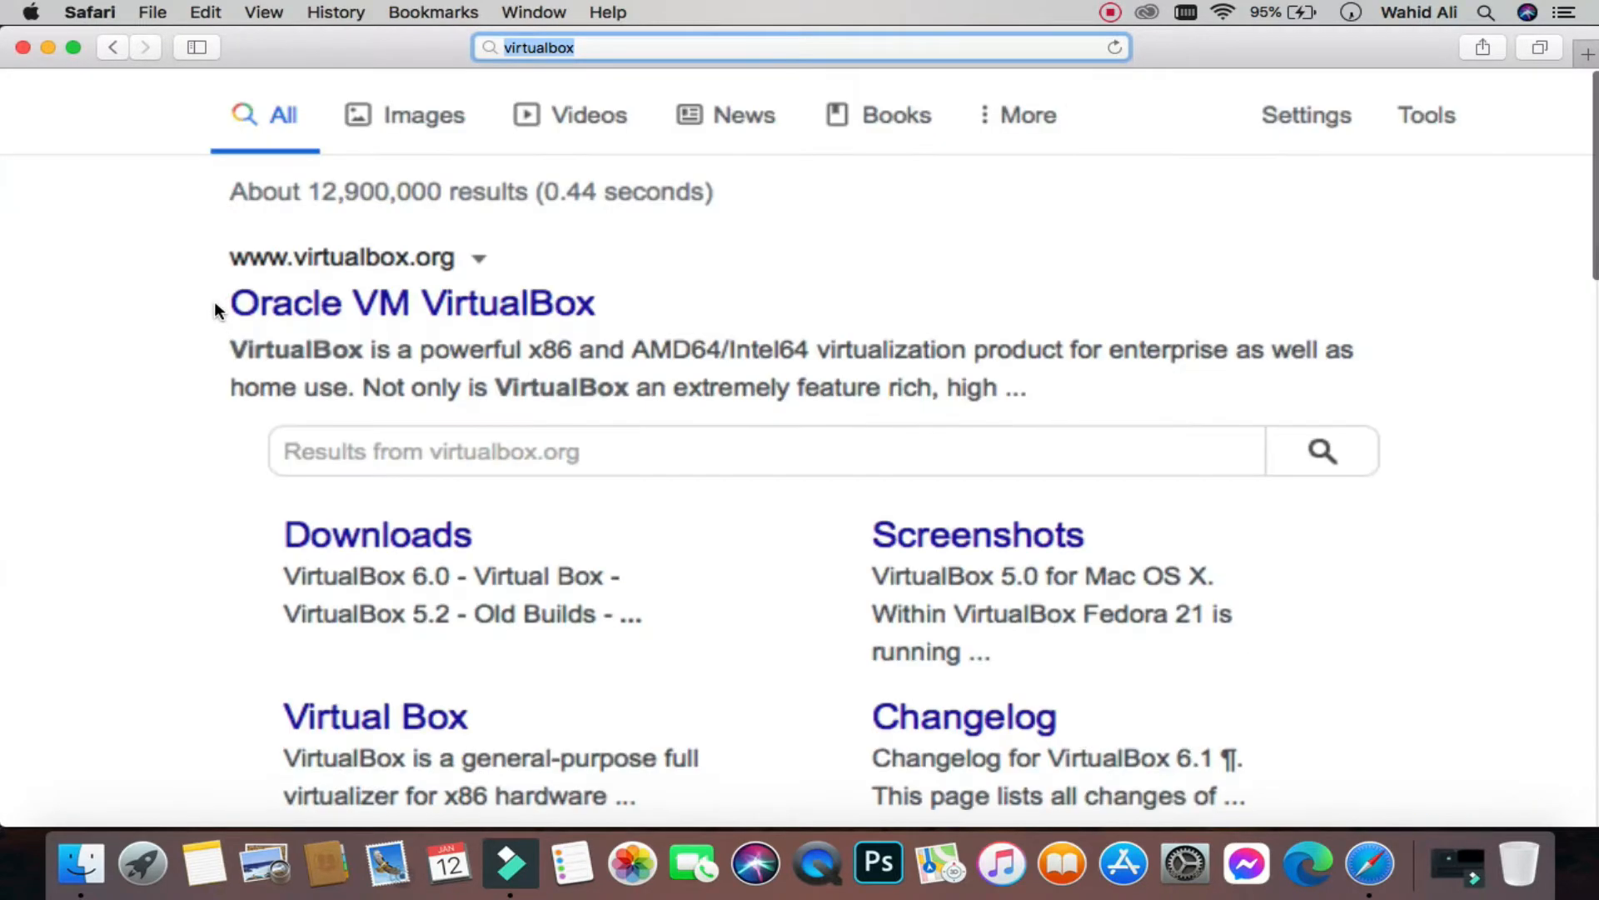
pyautogui.click(330, 309)
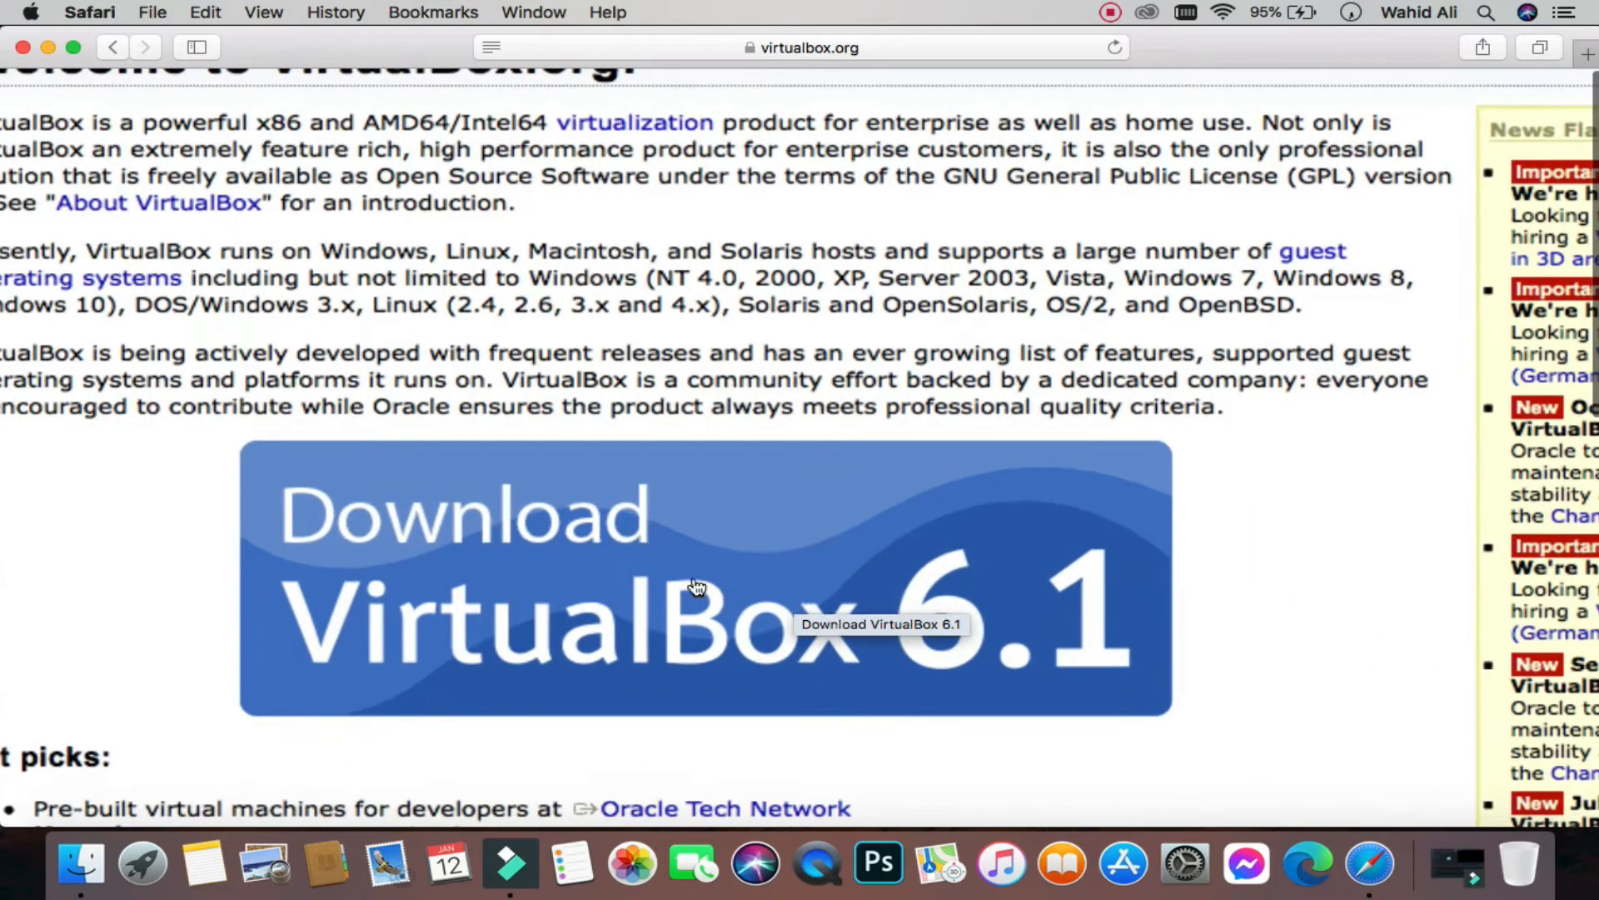
# Step: Start the VirtualBox 6.1.16 OS X hosts download, then stop it in the Downloads list
pyautogui.click(727, 560)
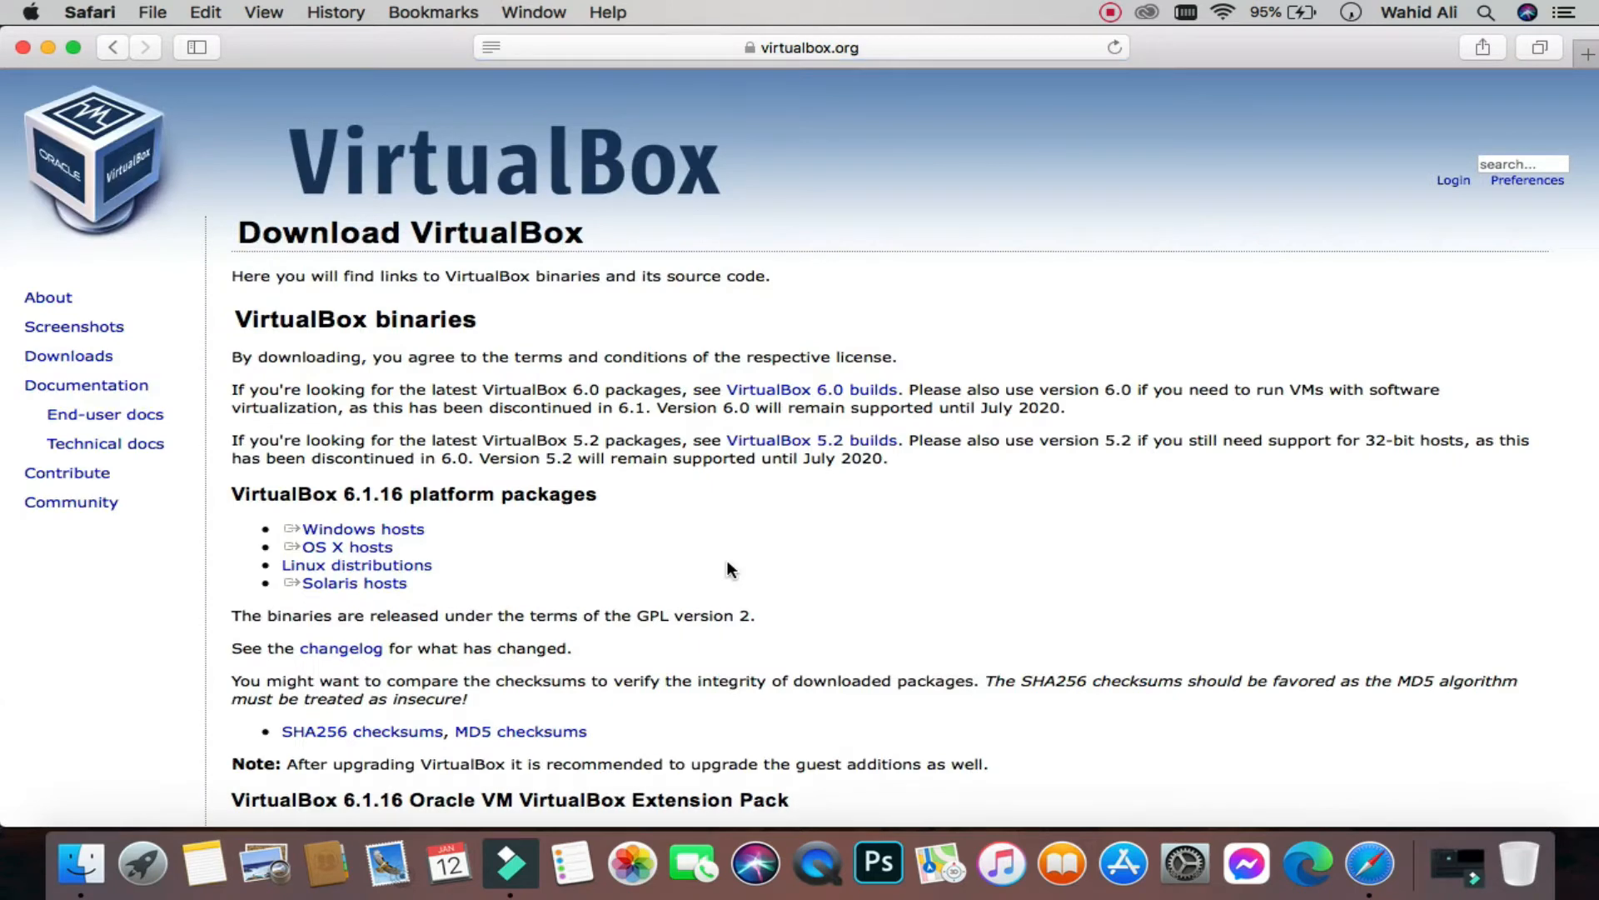
pyautogui.click(287, 548)
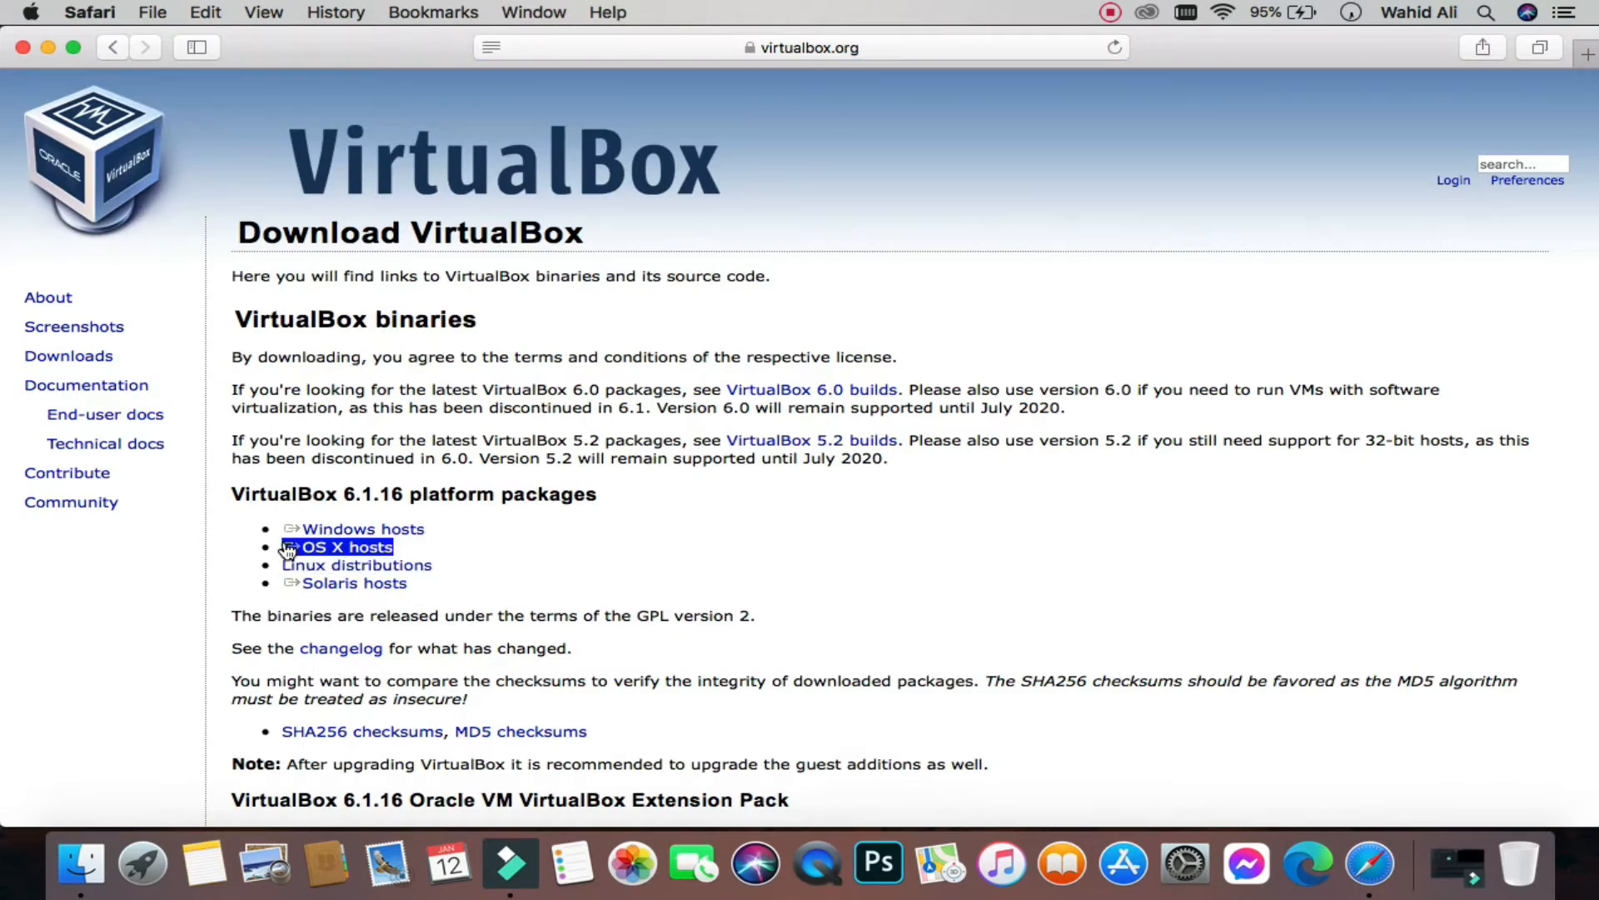
pyautogui.press('super+shift+backslash')
pyautogui.click(541, 143)
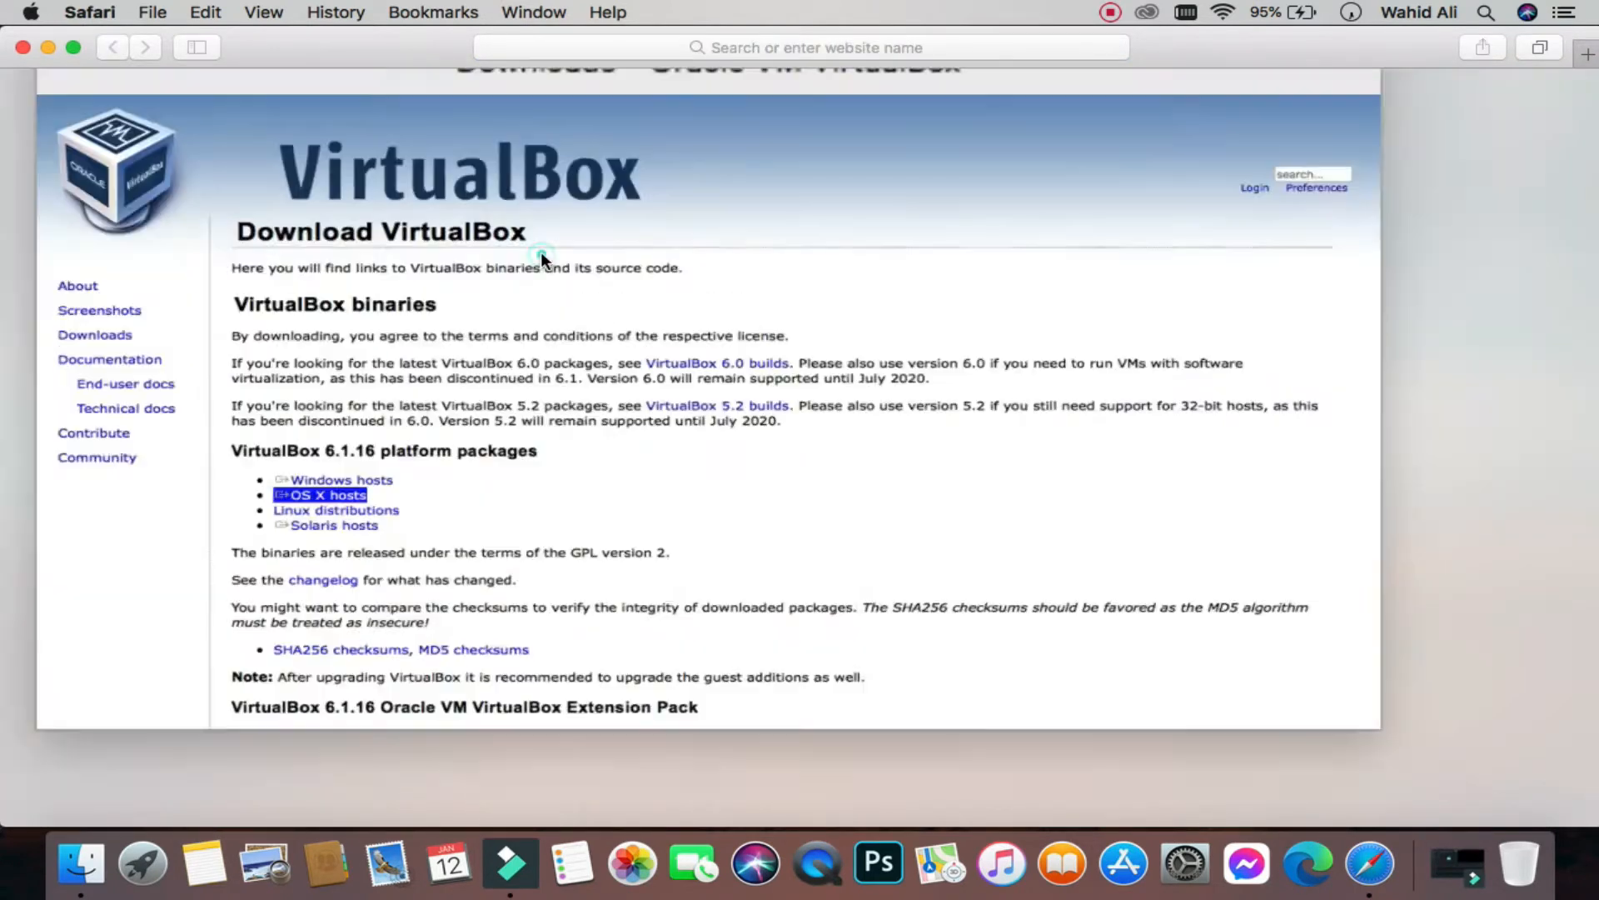
pyautogui.scroll(5, 310, 545)
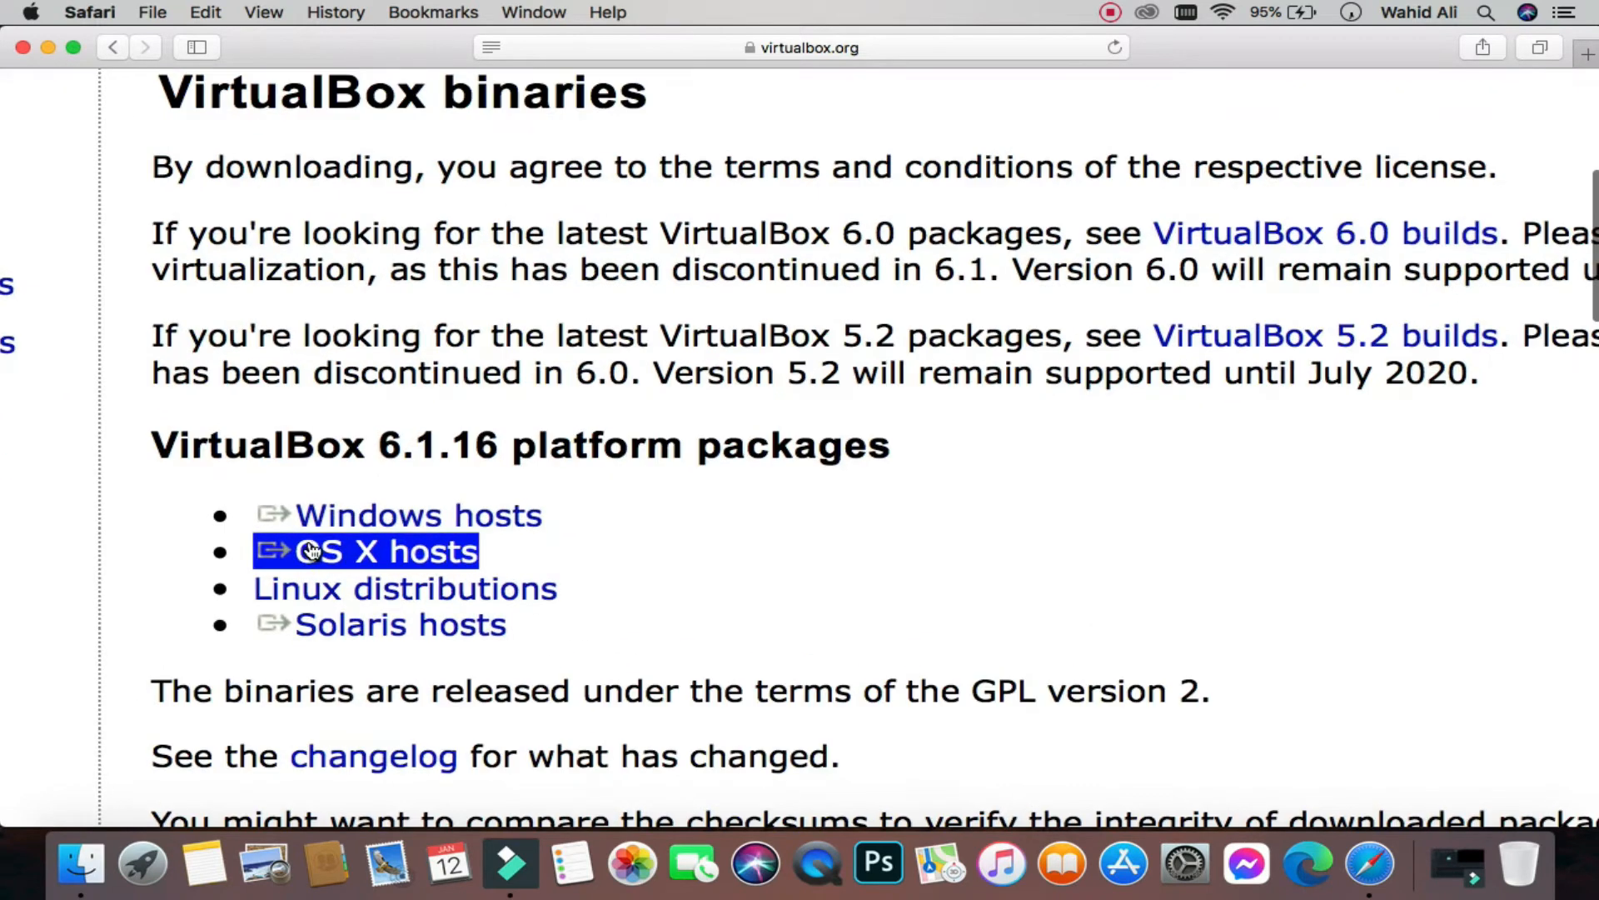
pyautogui.click(405, 550)
pyautogui.click(1422, 43)
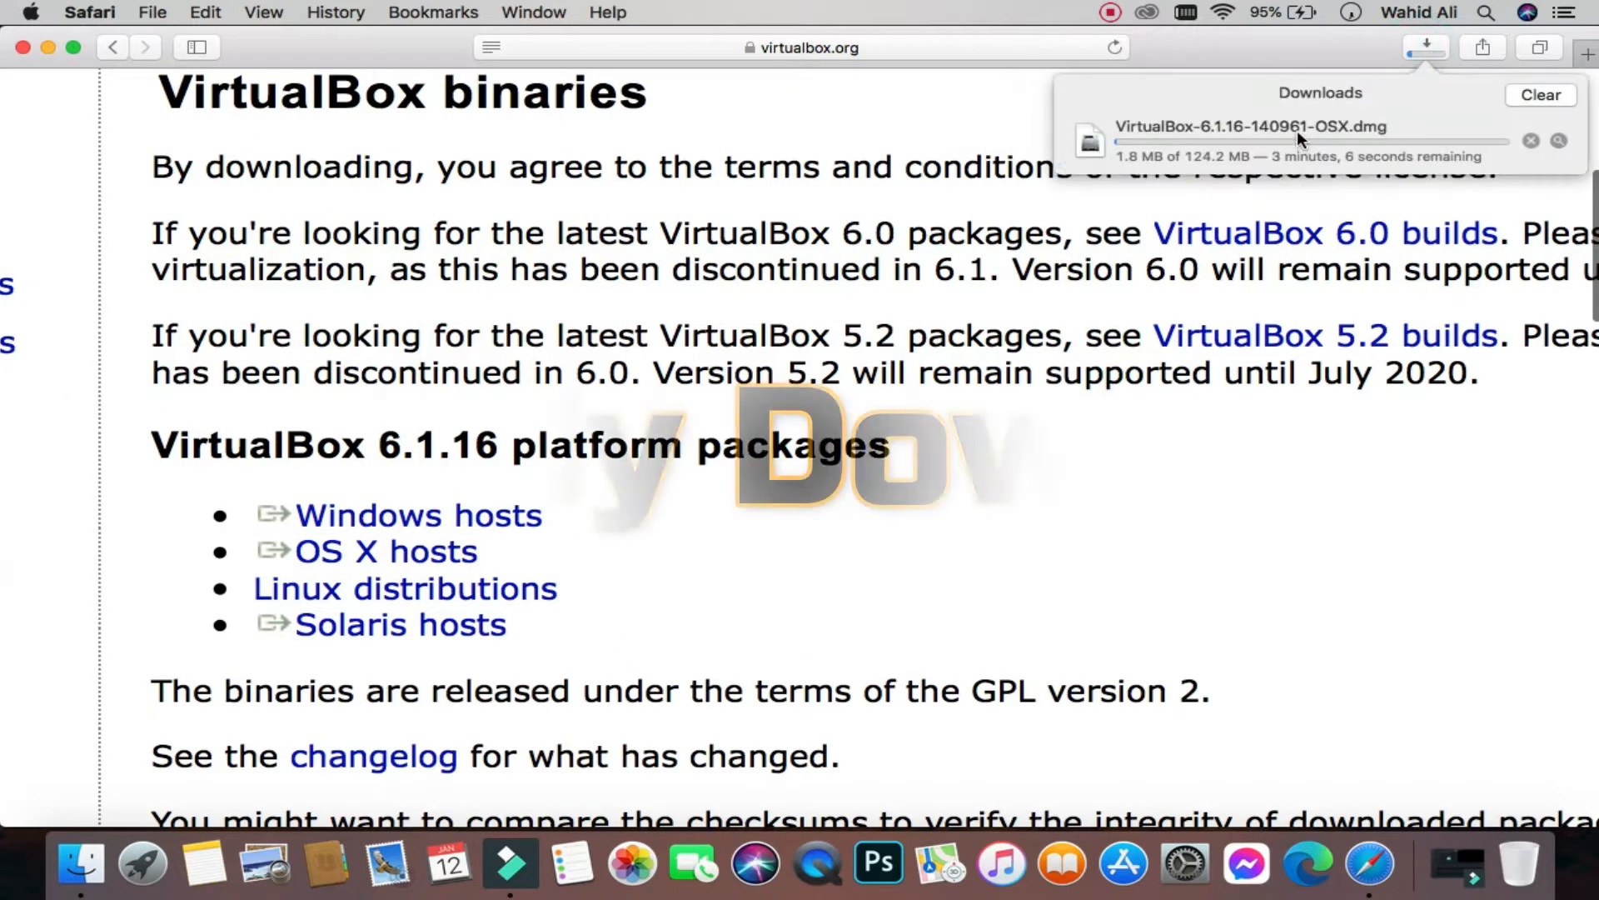
pyautogui.click(1529, 139)
# Step: Minimize Safari to check the existing VirtualBox dmg on the desktop, then restore Safari
pyautogui.click(49, 47)
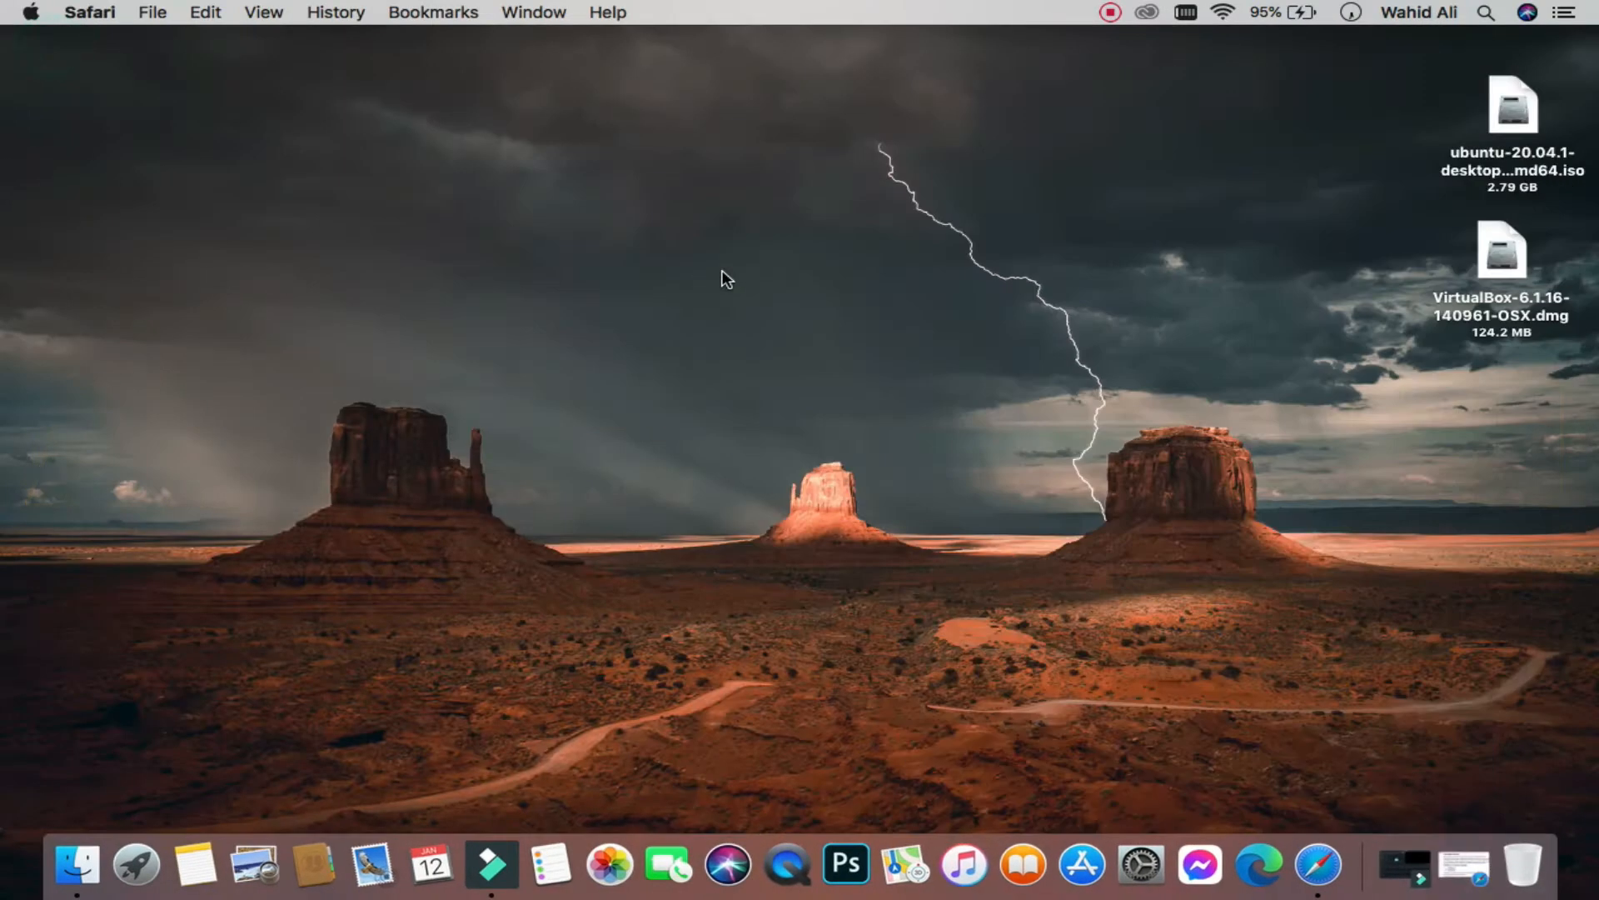
pyautogui.click(1506, 261)
pyautogui.click(1332, 313)
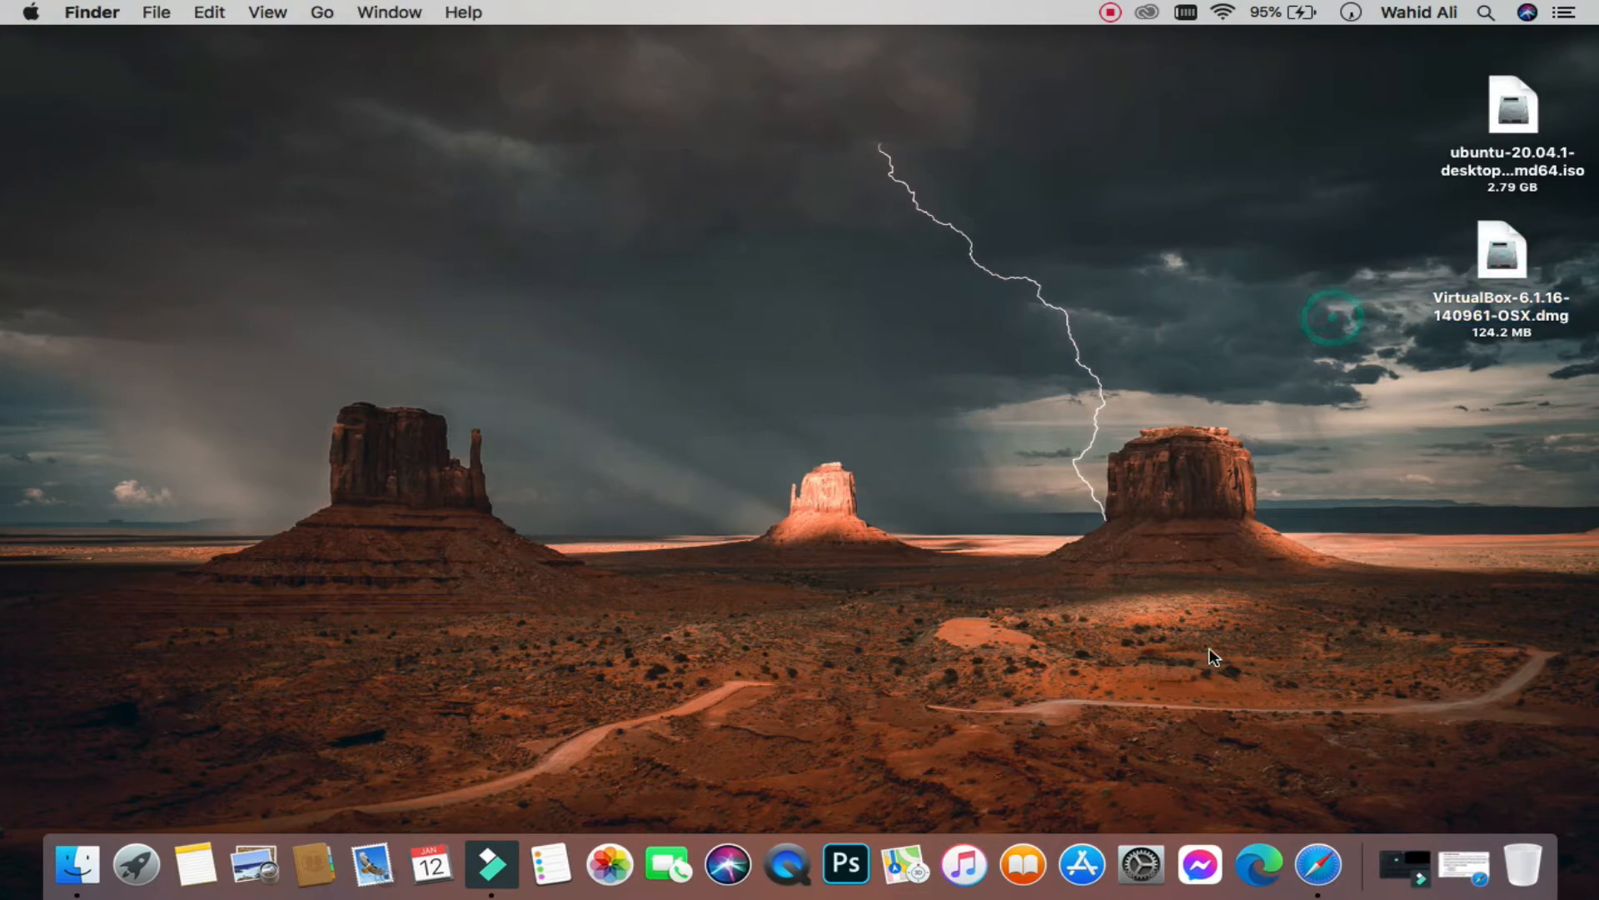
pyautogui.click(1459, 856)
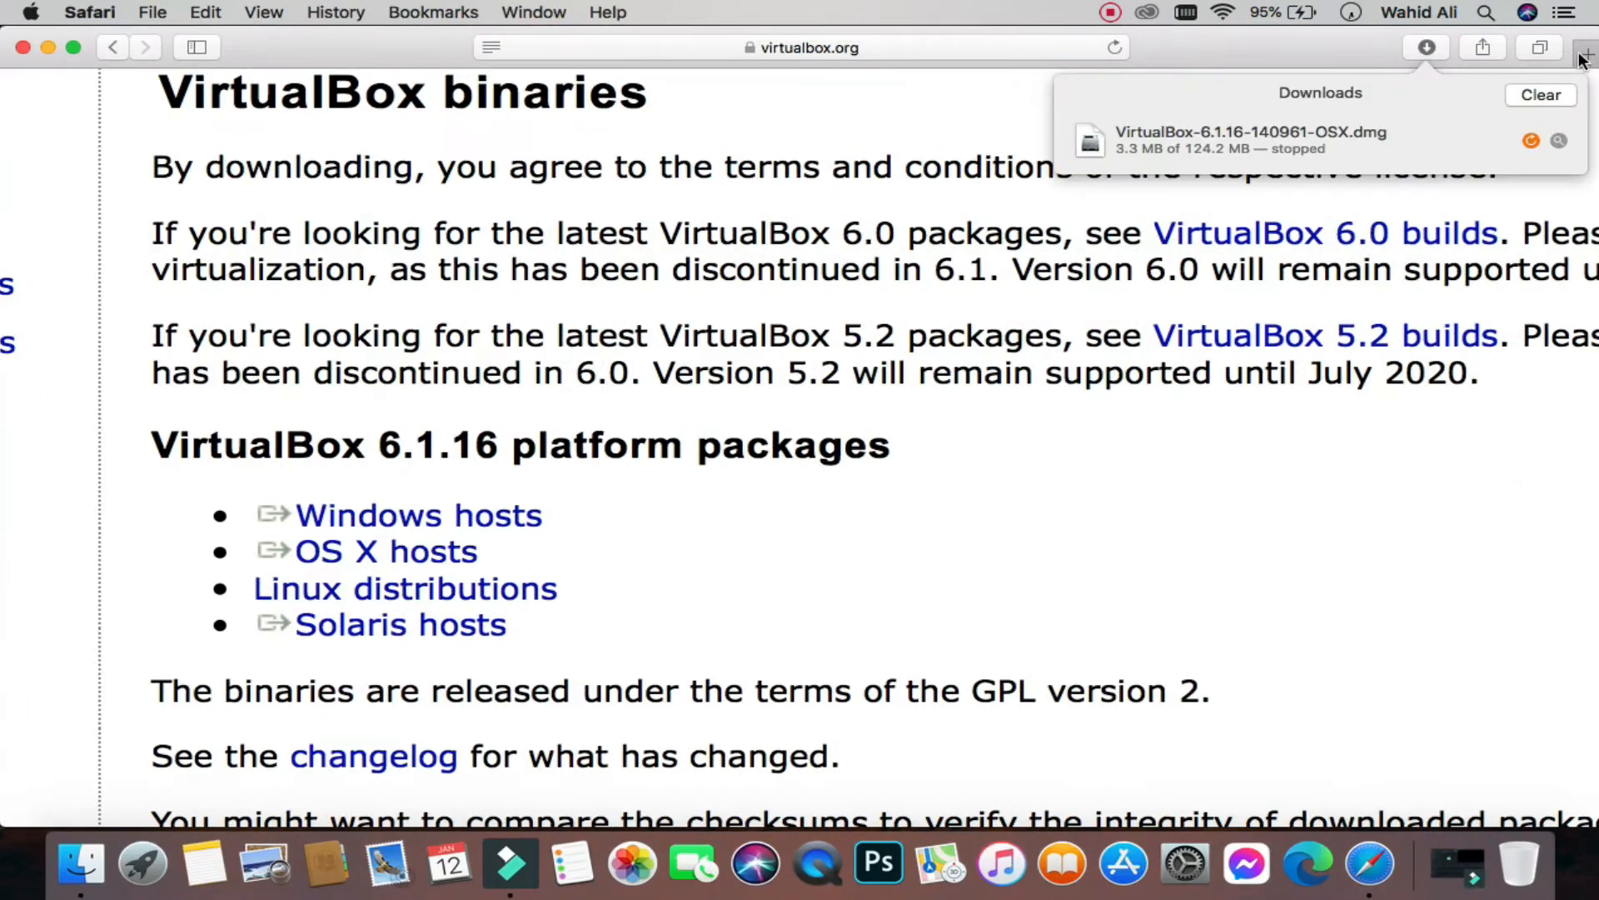
# Step: Search Google for 'ubuntu' in a new tab, open ubuntu.com and accept cookies
pyautogui.click(1584, 56)
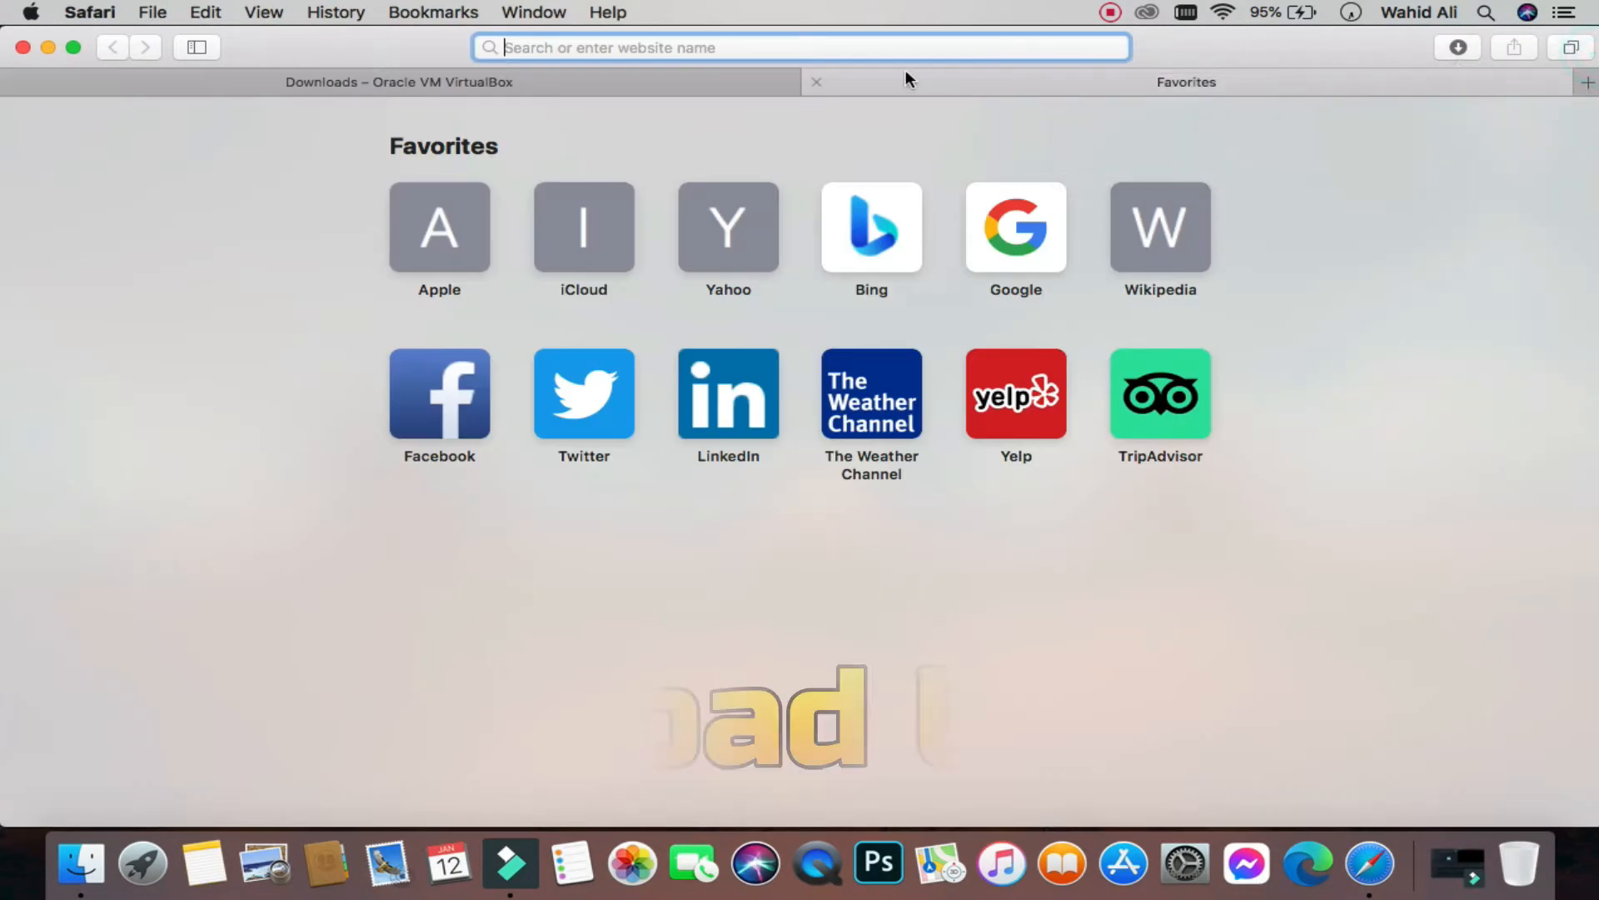
pyautogui.write('ubun')
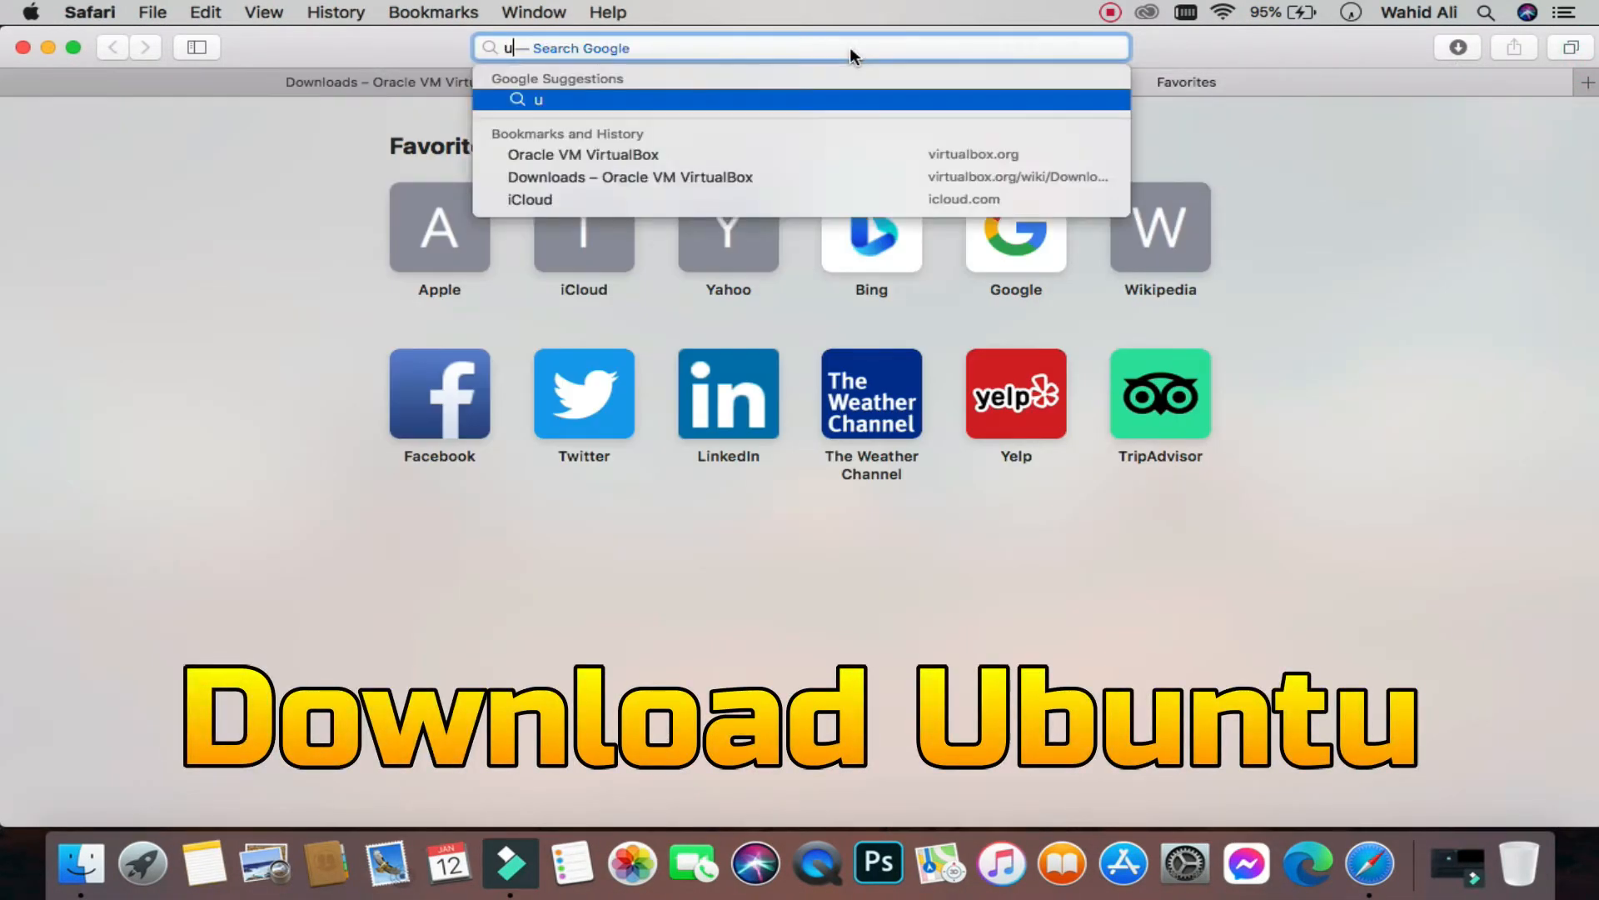
pyautogui.write('tu')
pyautogui.press('Return')
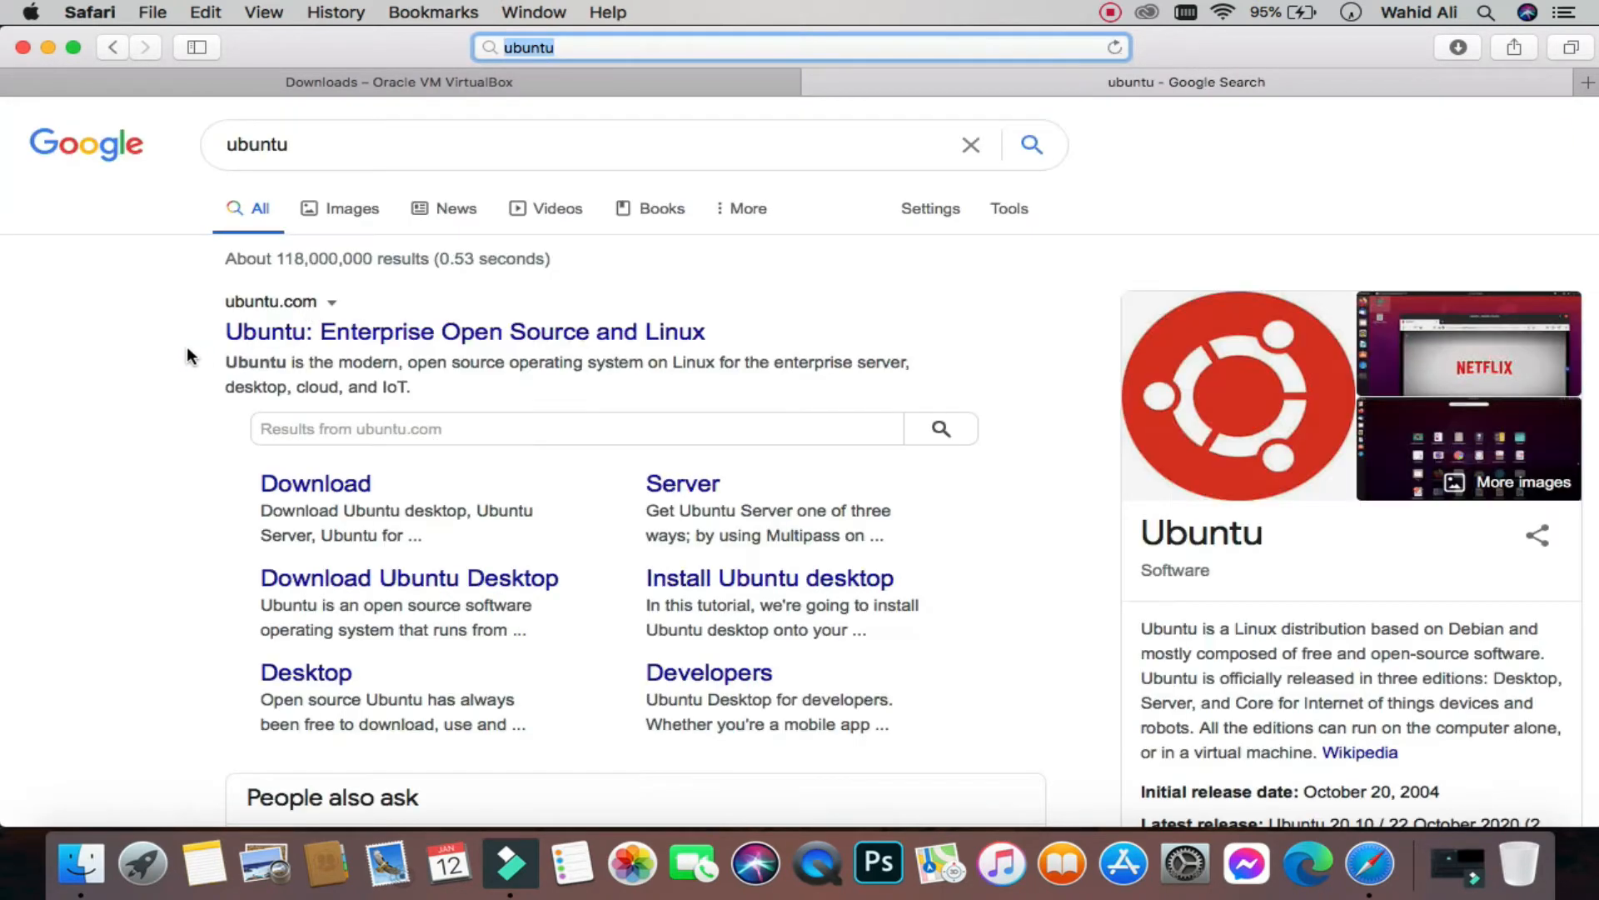
pyautogui.click(194, 344)
pyautogui.scroll(5, 195, 344)
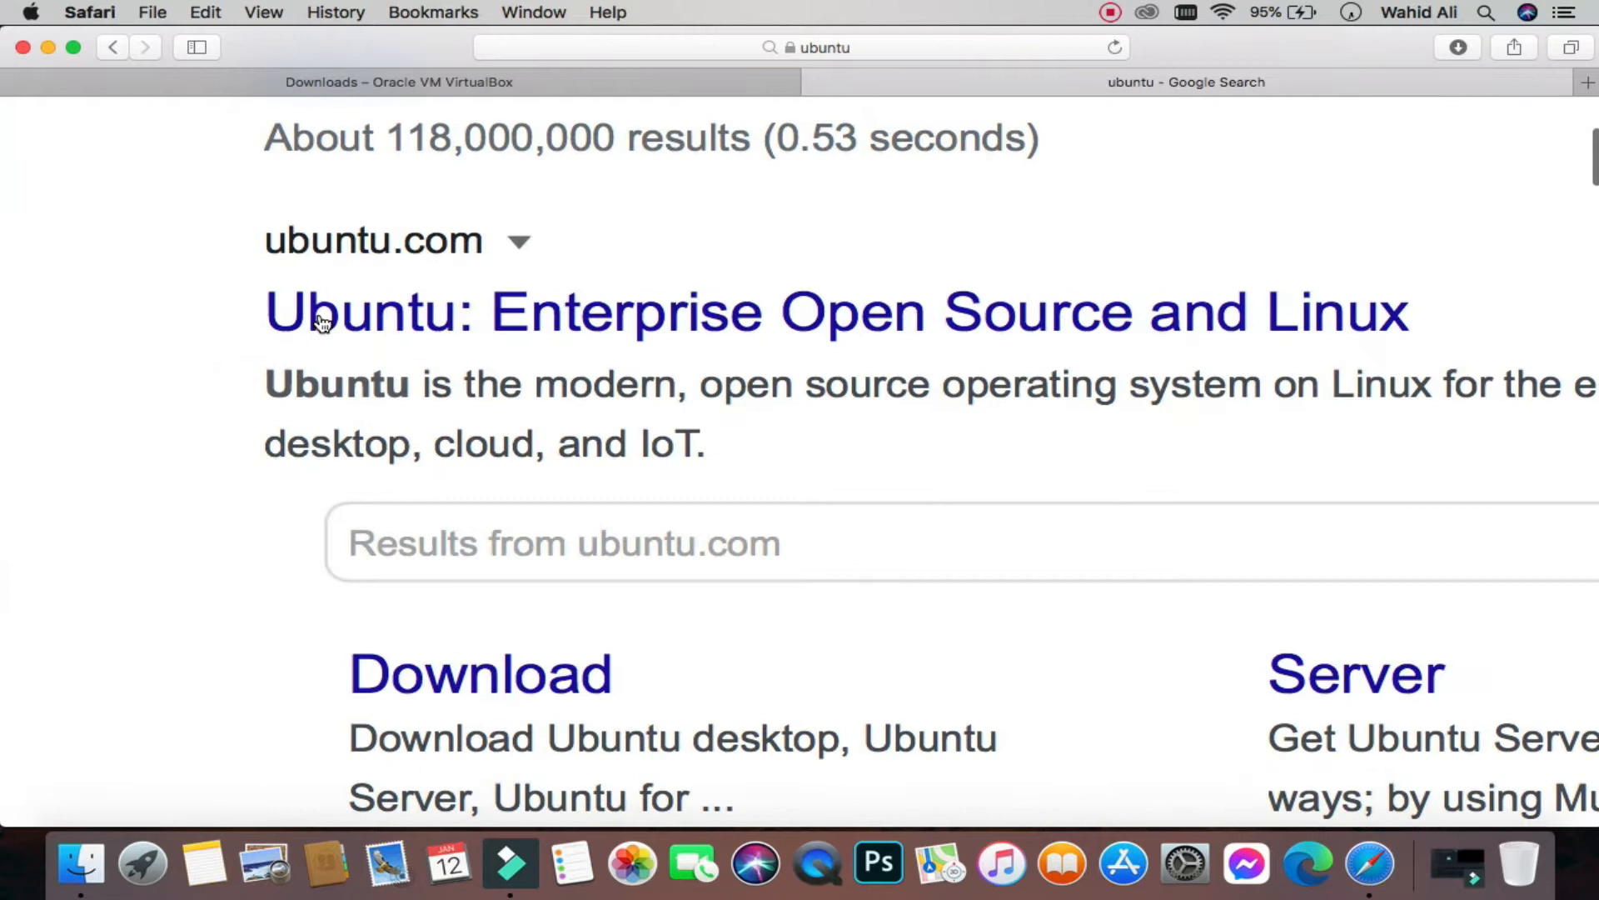
pyautogui.click(387, 321)
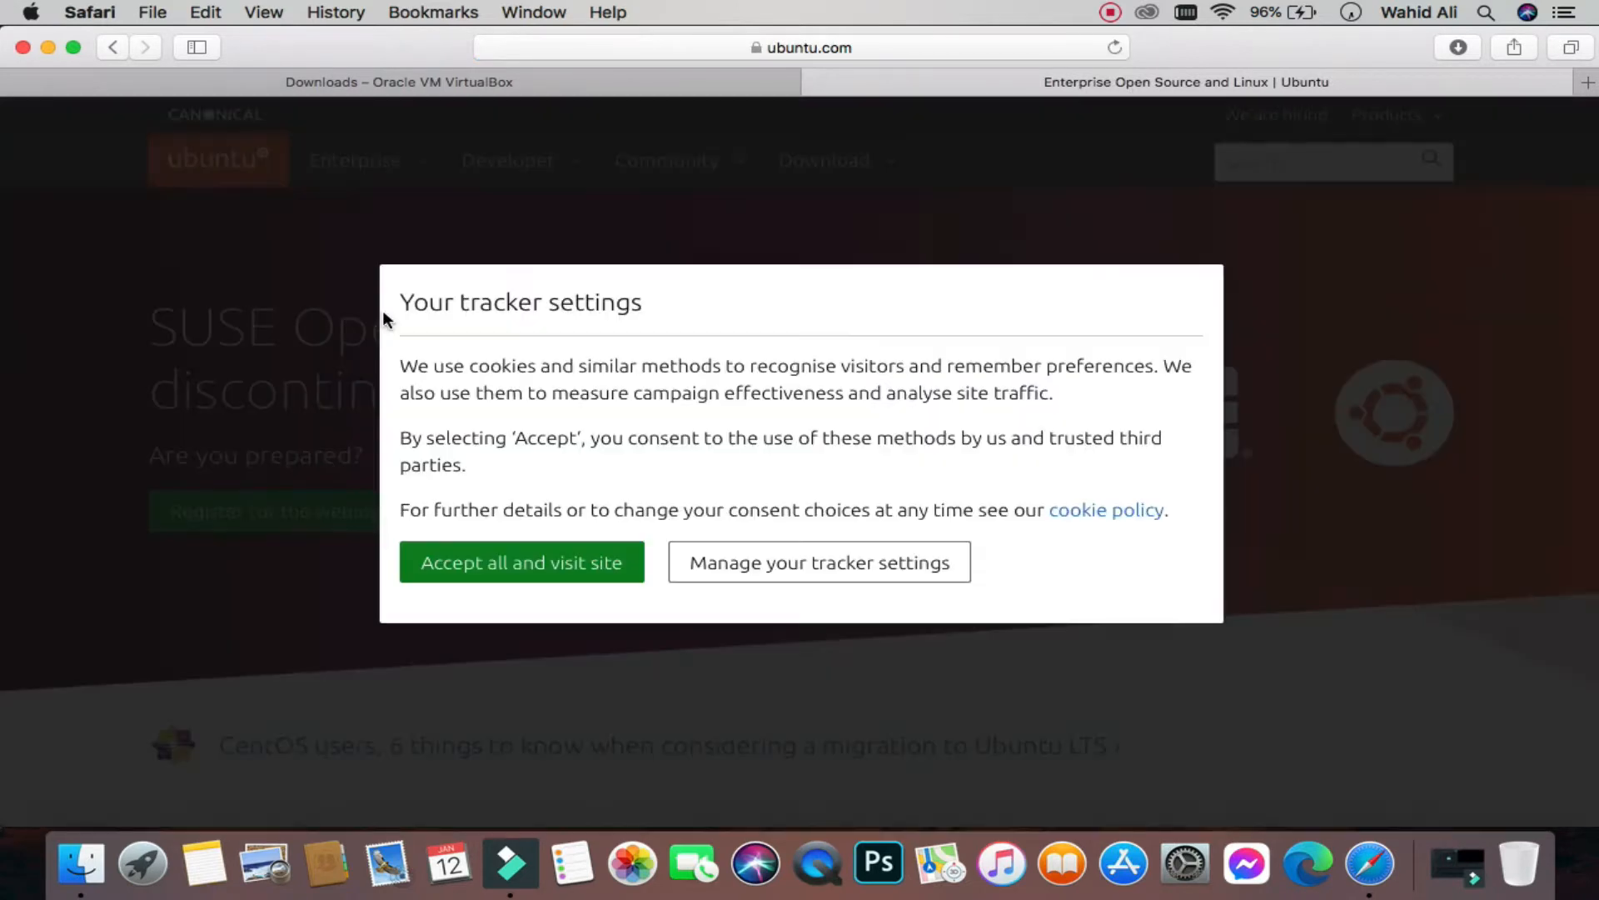
pyautogui.click(562, 561)
# Step: Start the Ubuntu Desktop 20.04 LTS download from the Download section
pyautogui.scroll(5, 837, 175)
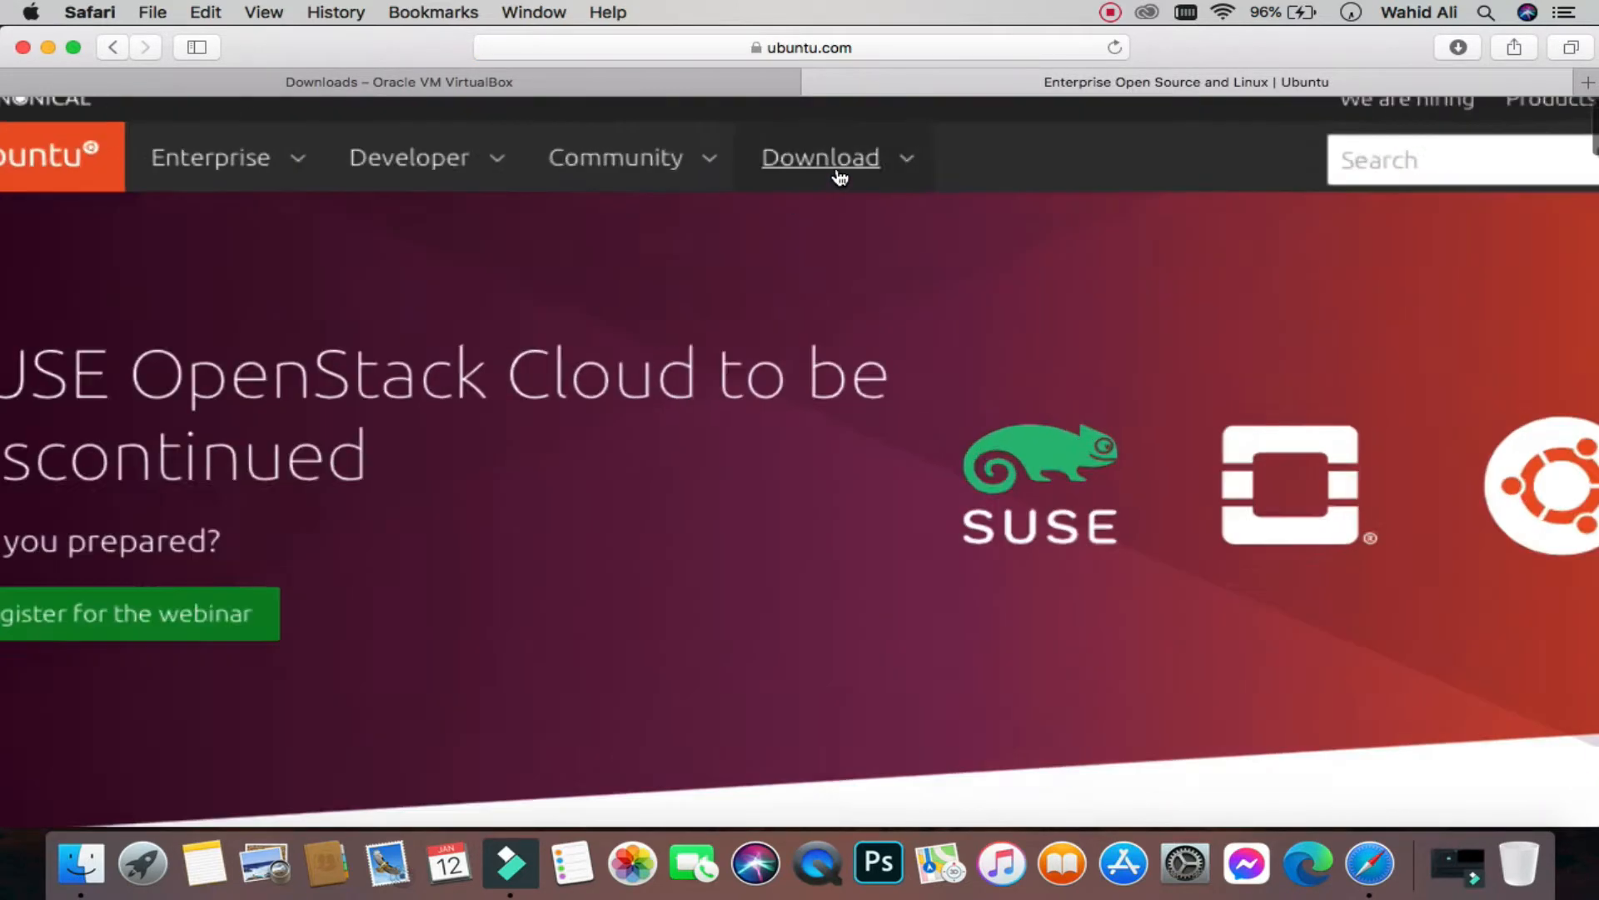
pyautogui.click(819, 186)
pyautogui.scroll(-5, 820, 187)
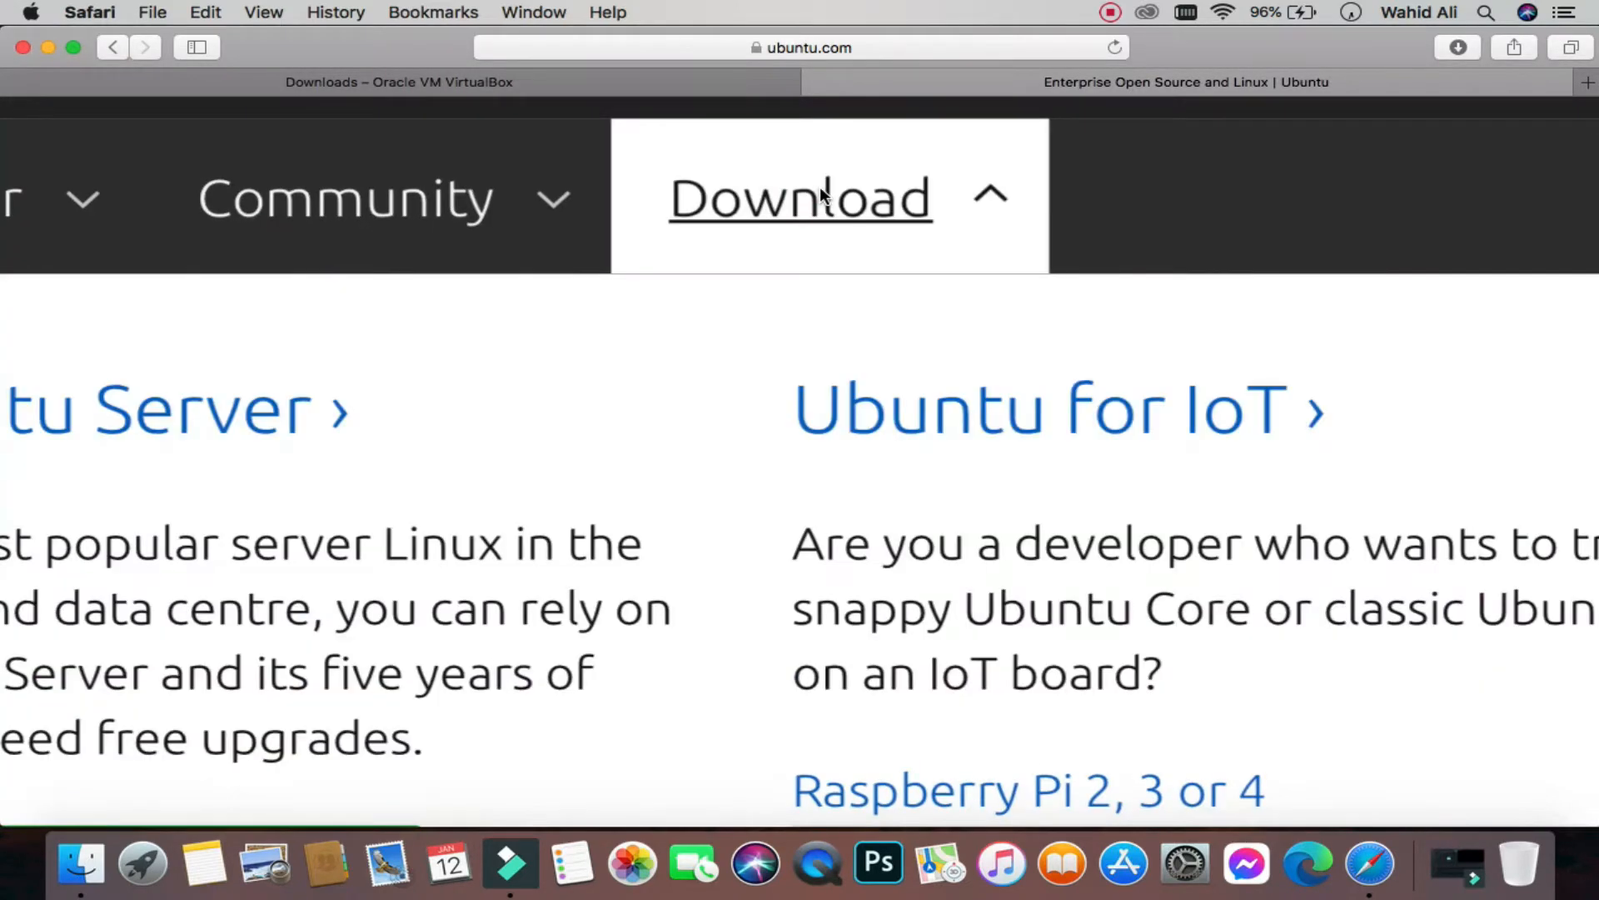
pyautogui.scroll(5, 187, 310)
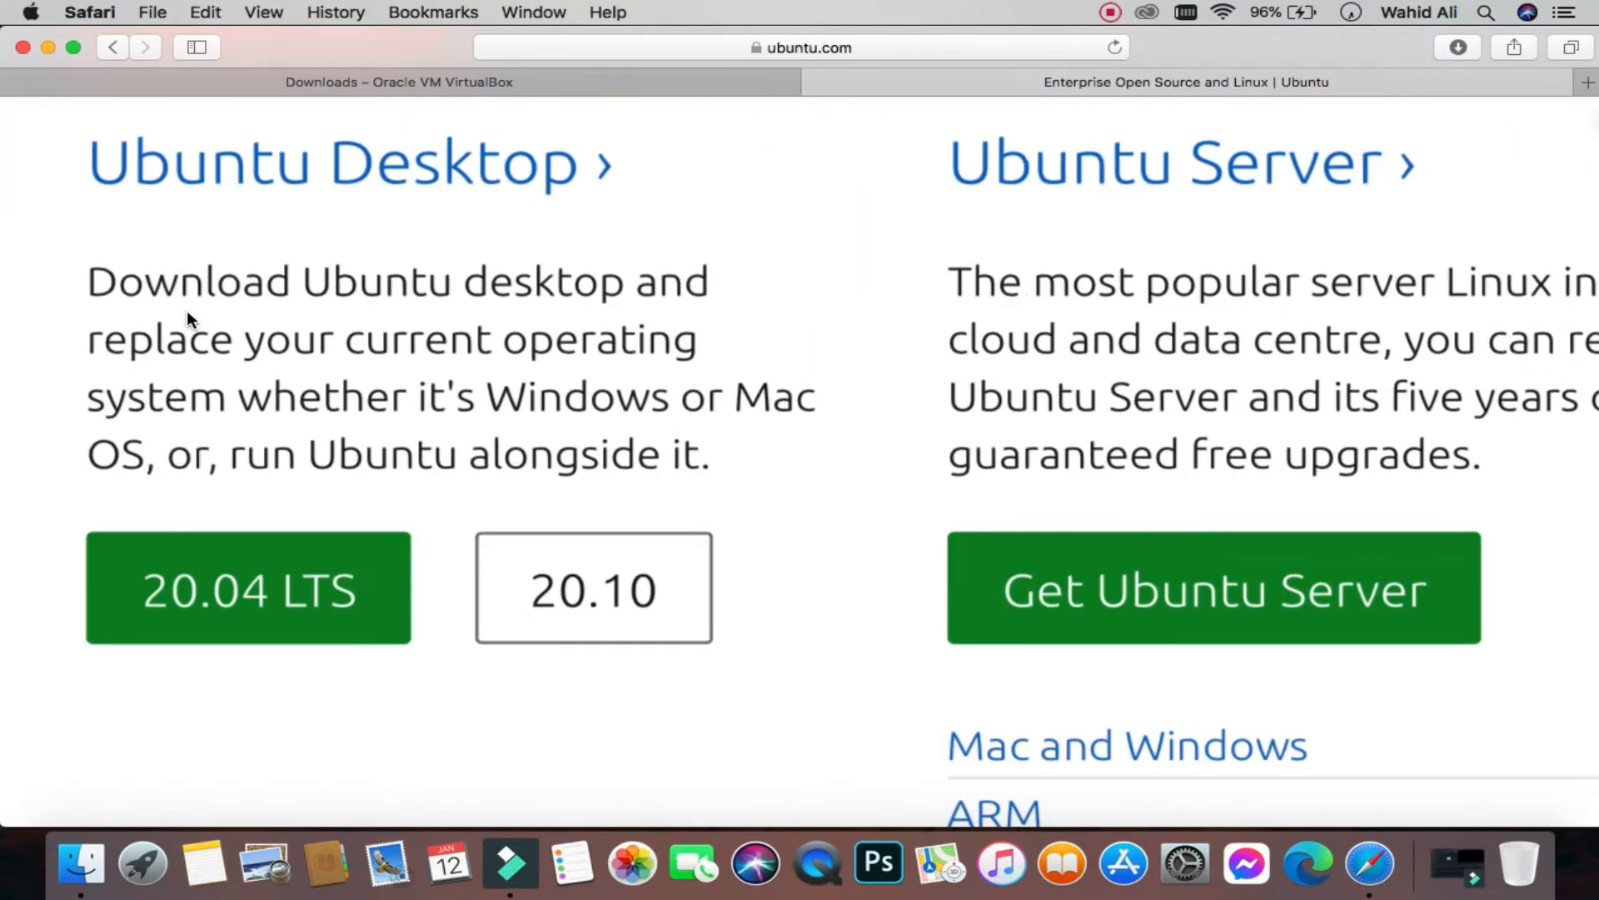
pyautogui.click(252, 590)
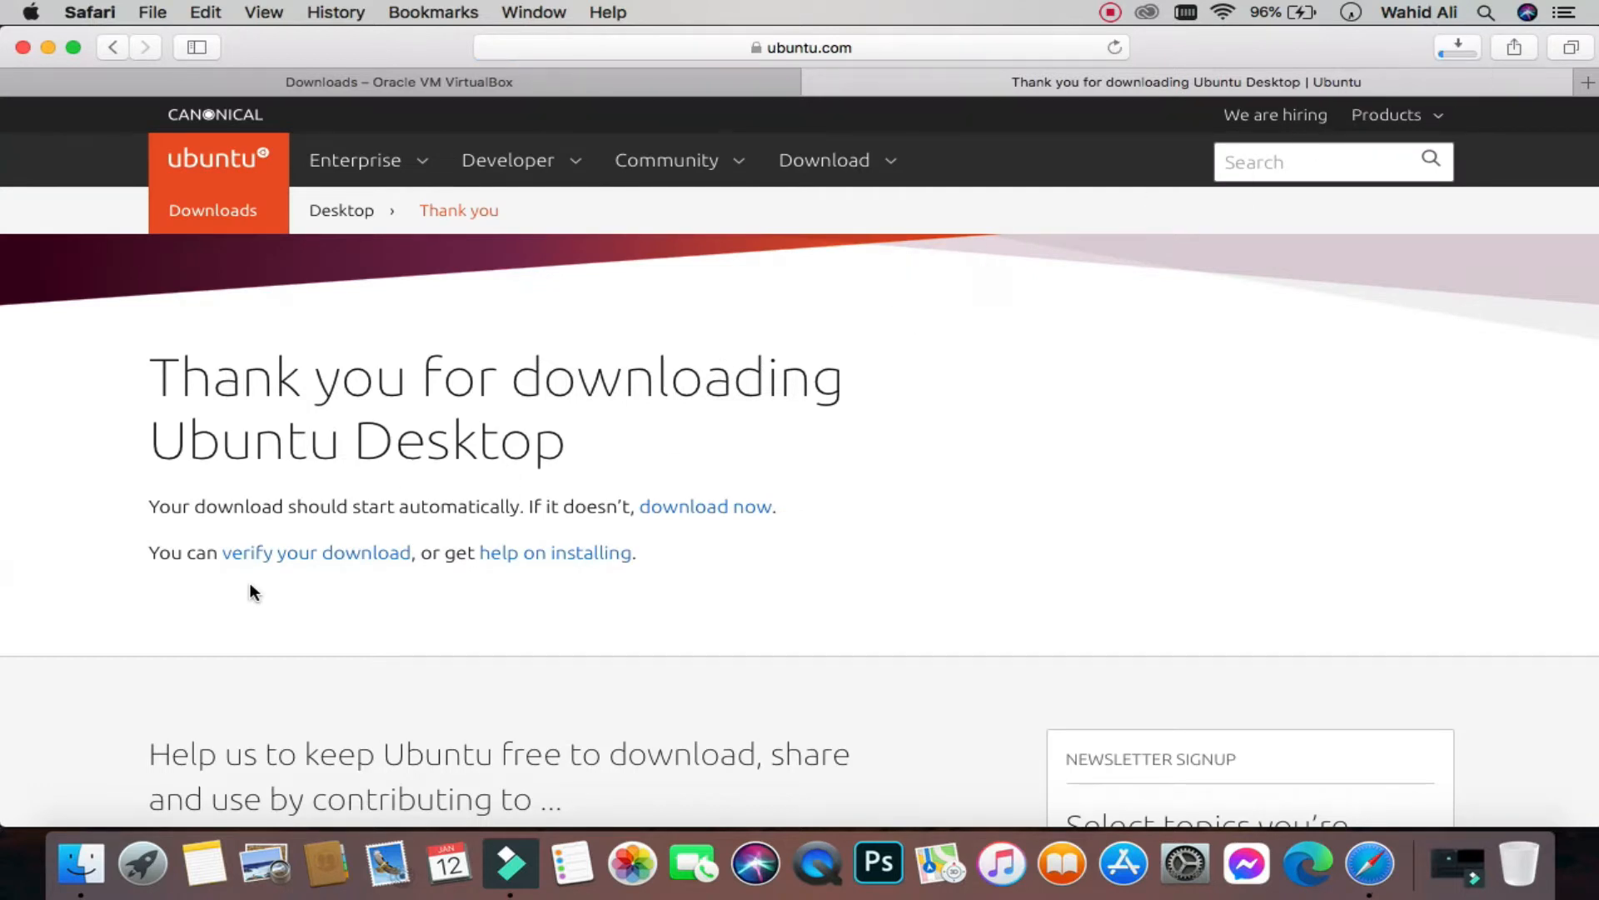
# Step: Stop the Ubuntu ISO download and minimize Safari to the desktop
pyautogui.click(1471, 43)
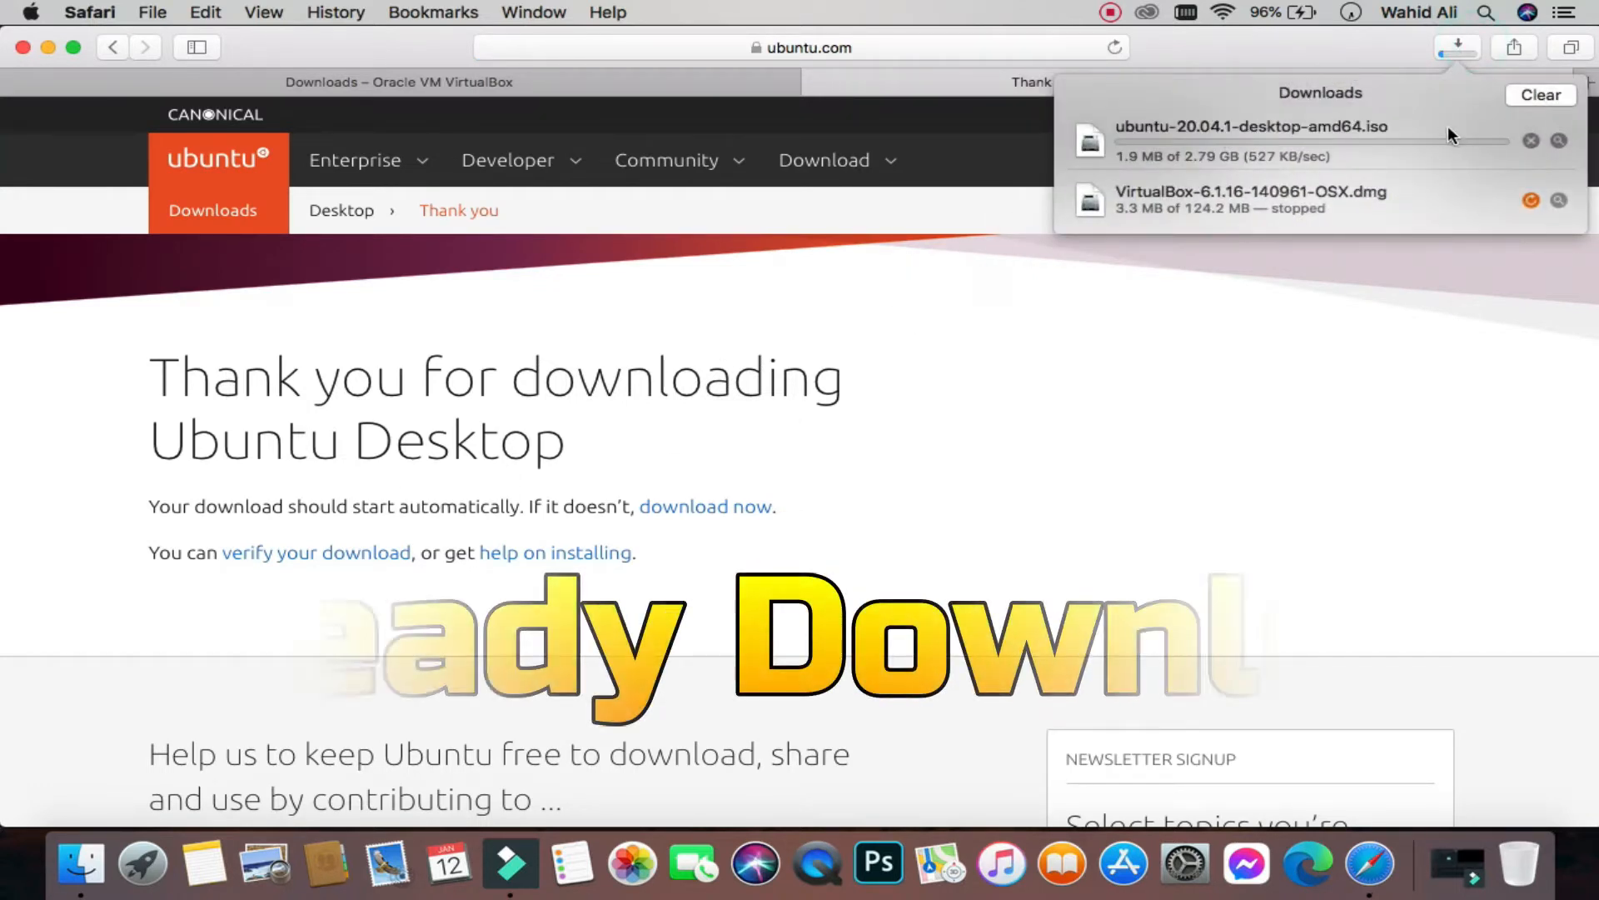
pyautogui.click(1531, 140)
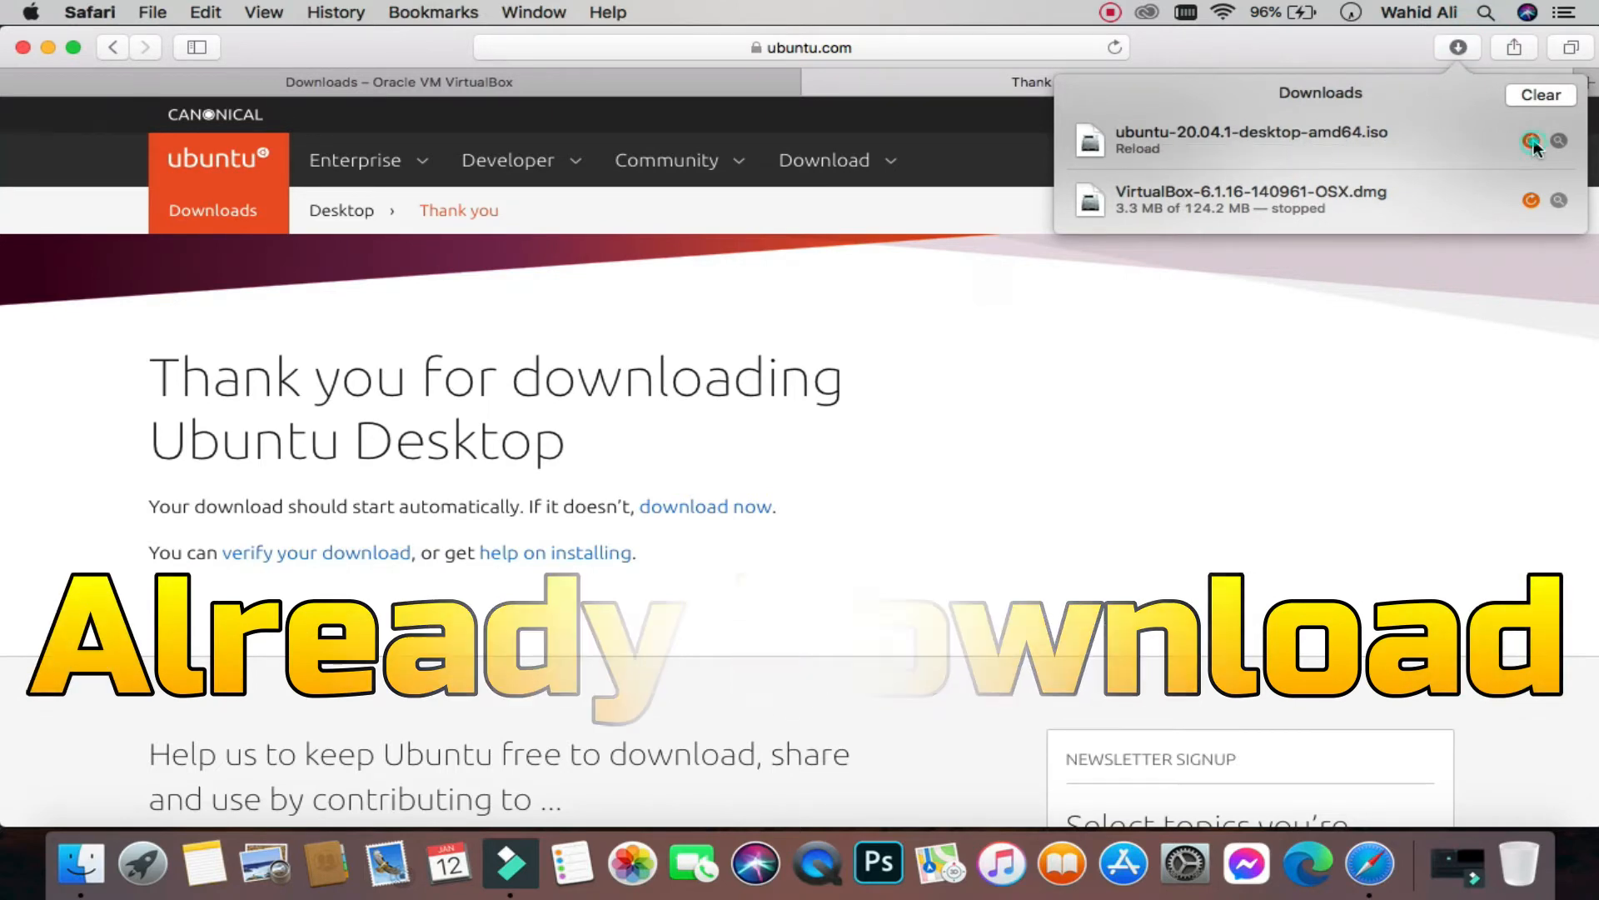
pyautogui.click(46, 48)
pyautogui.click(45, 47)
pyautogui.click(375, 195)
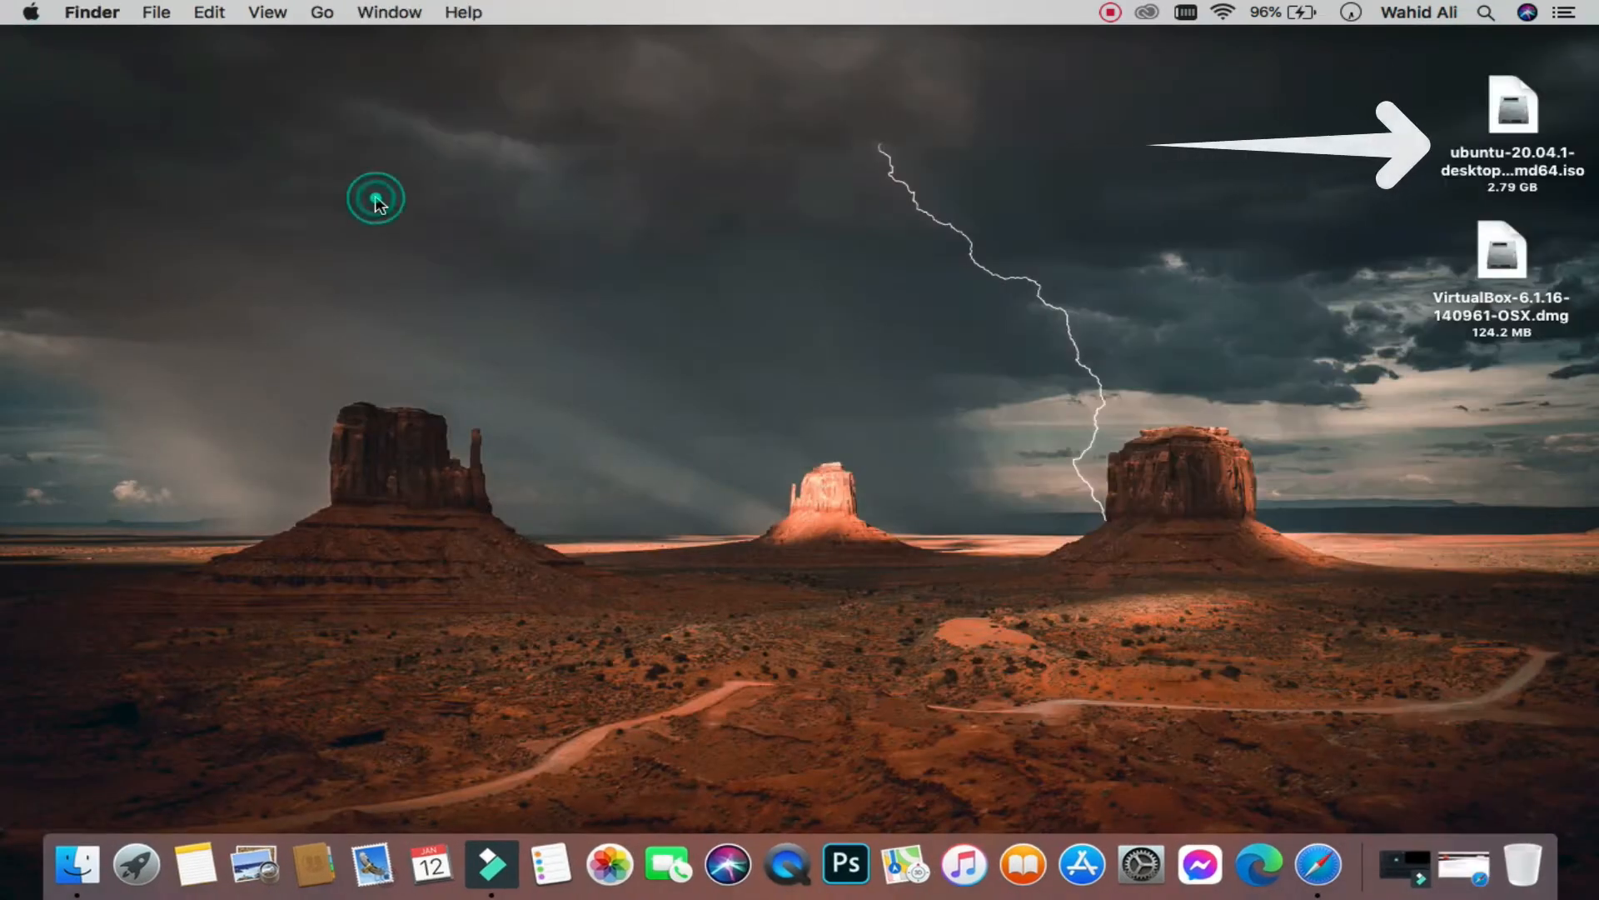
# Step: Mount the VirtualBox 6.1.16 dmg from the desktop and open VirtualBox.pkg
pyautogui.click(1510, 264)
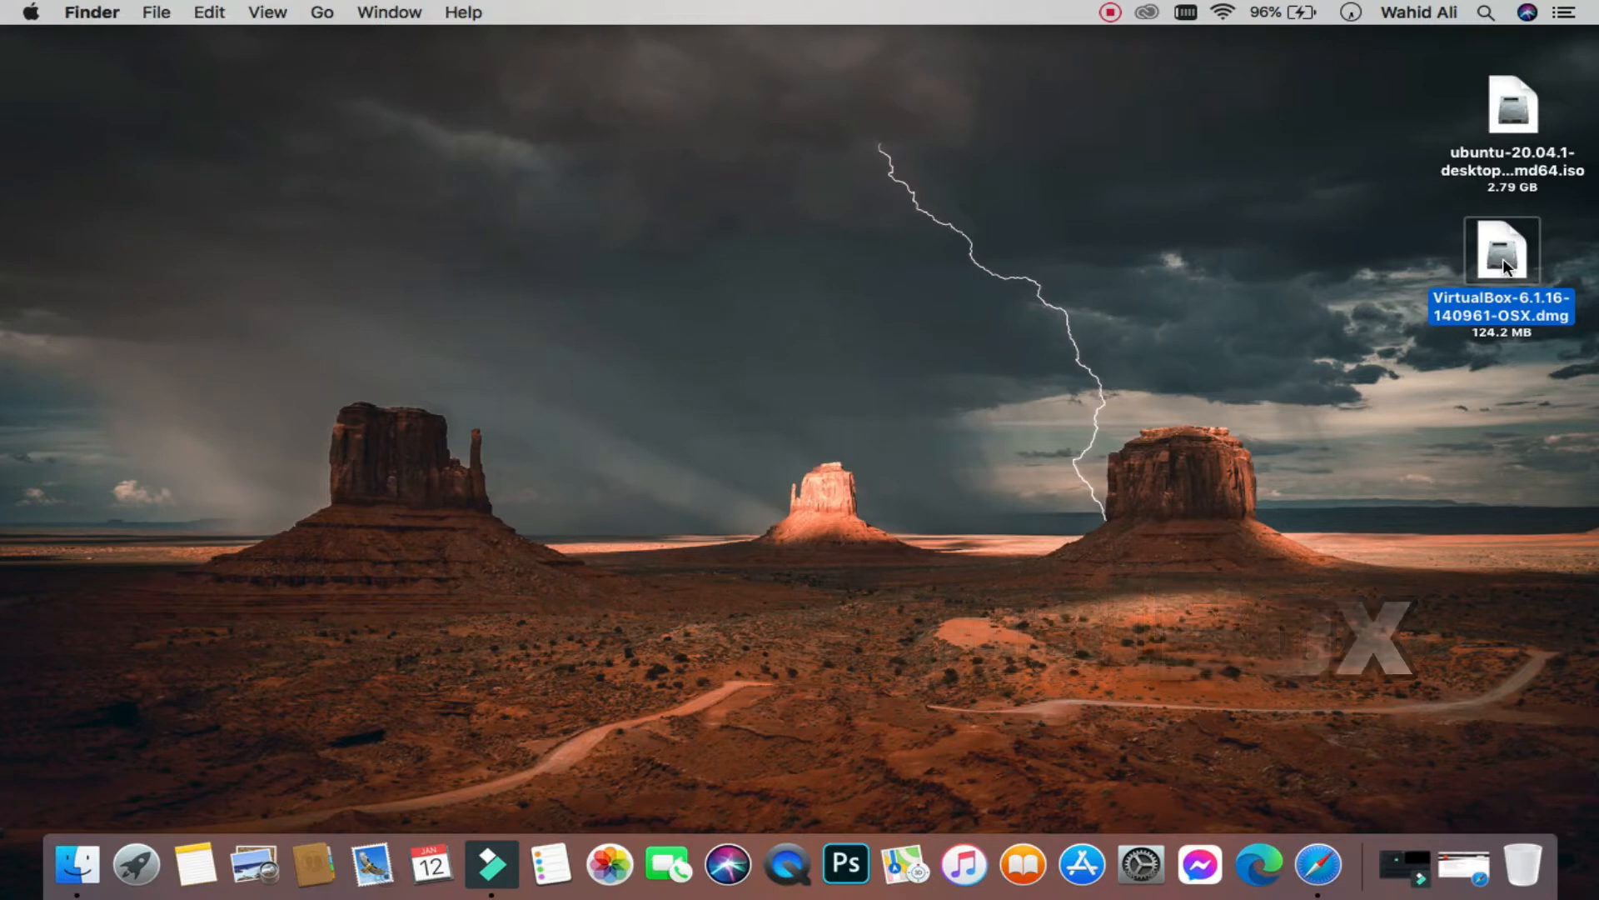
pyautogui.doubleClick(1502, 258)
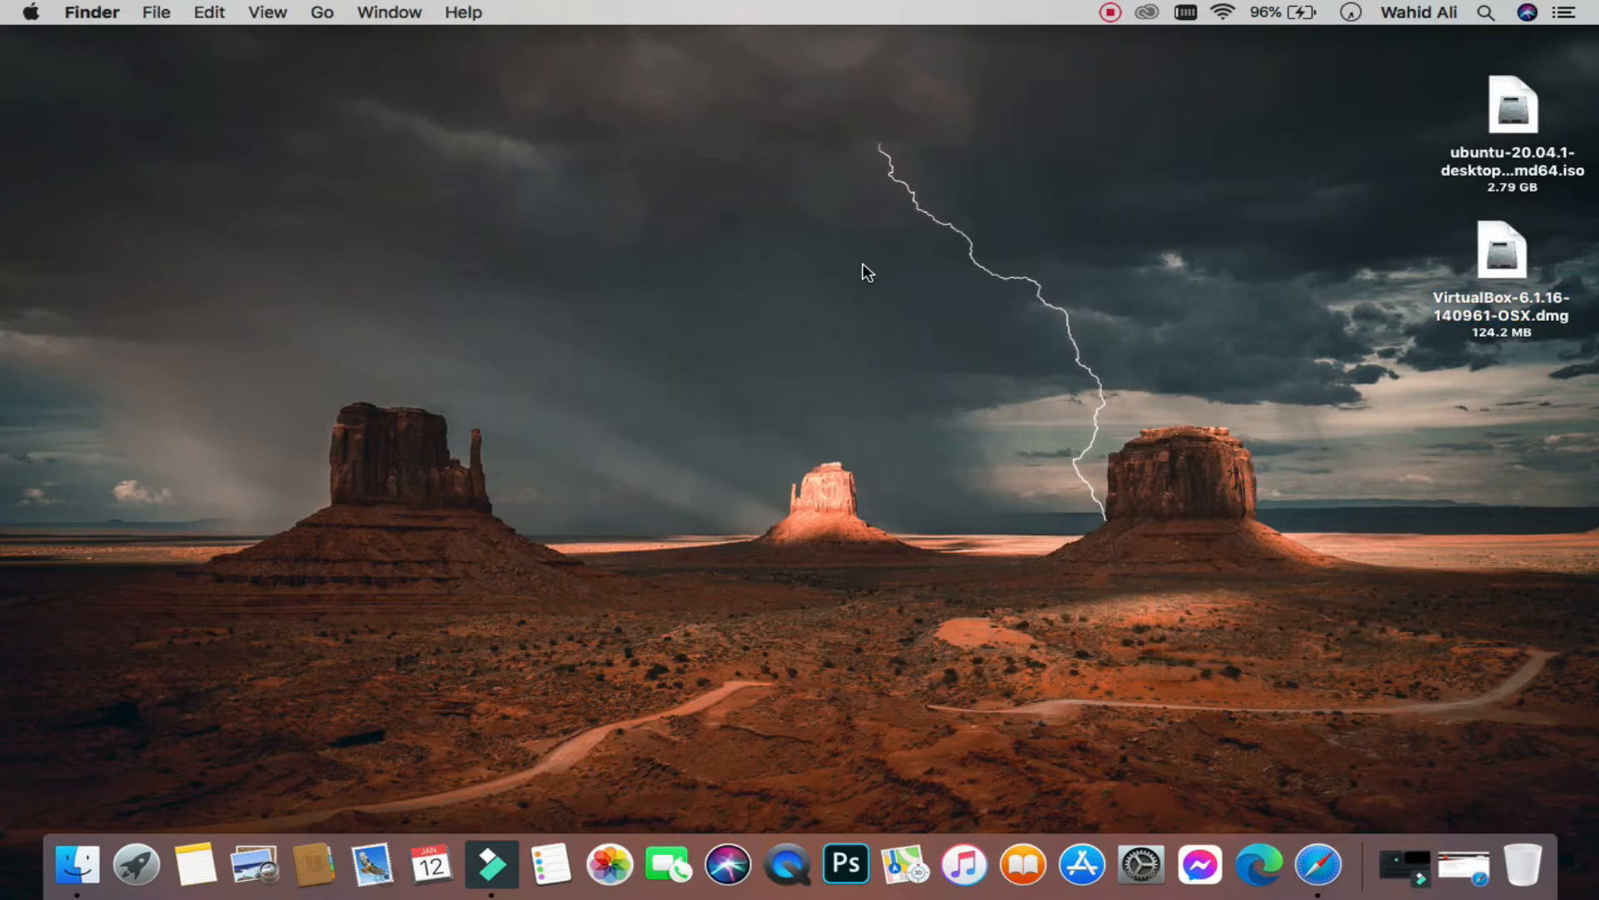
pyautogui.click(353, 227)
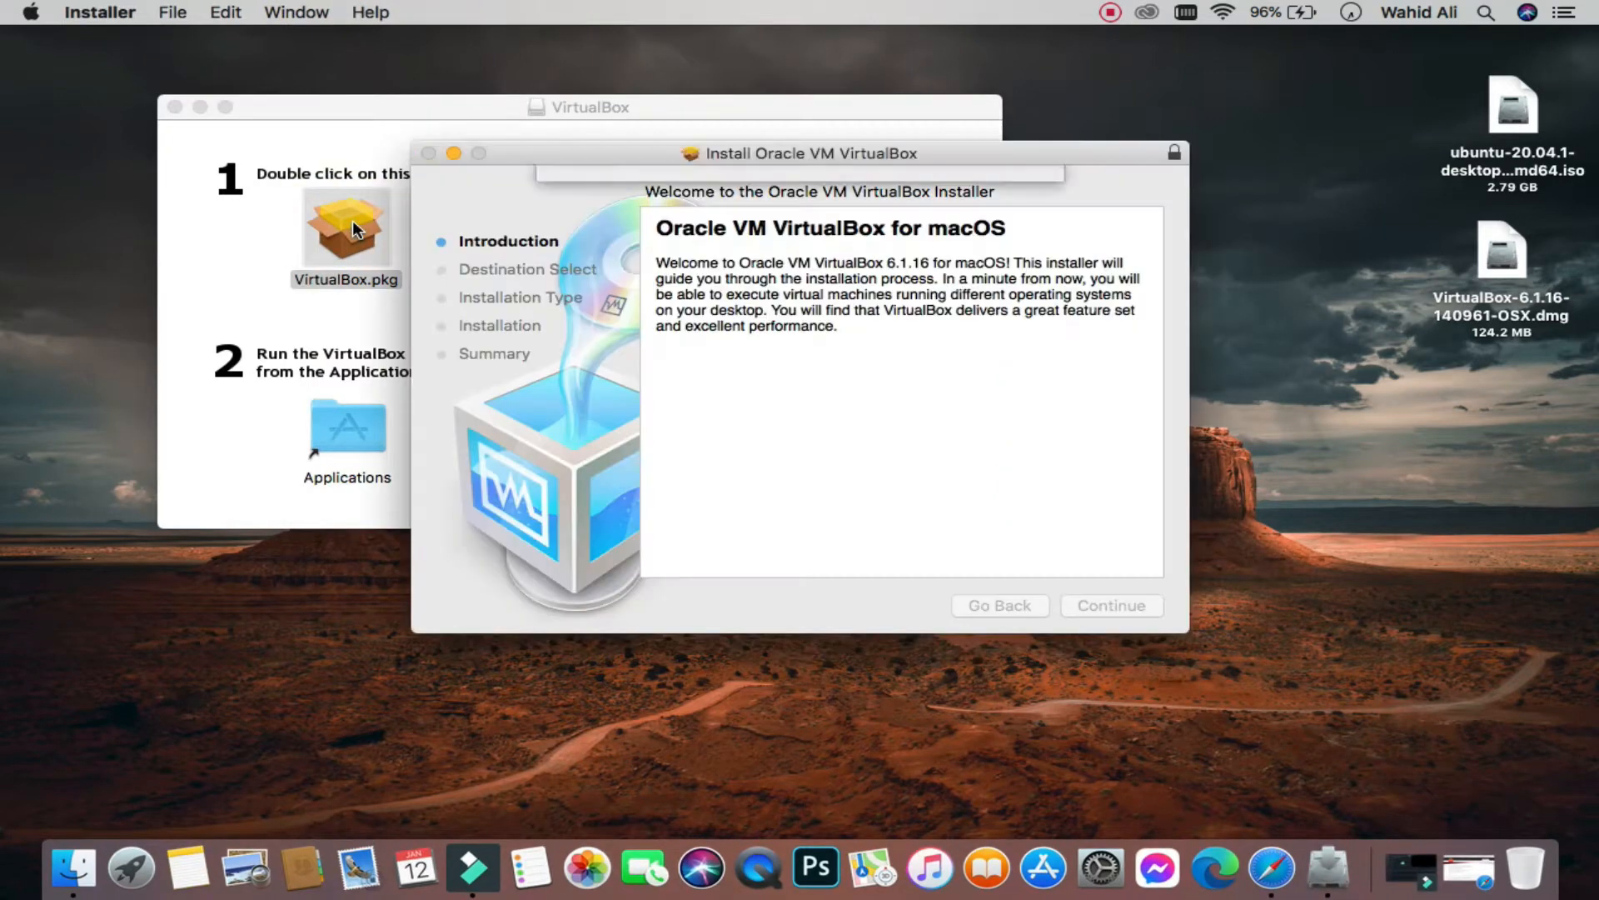
# Step: Run the standard VirtualBox 6.1.16 install, authorize with the account password, and close when done
pyautogui.click(992, 315)
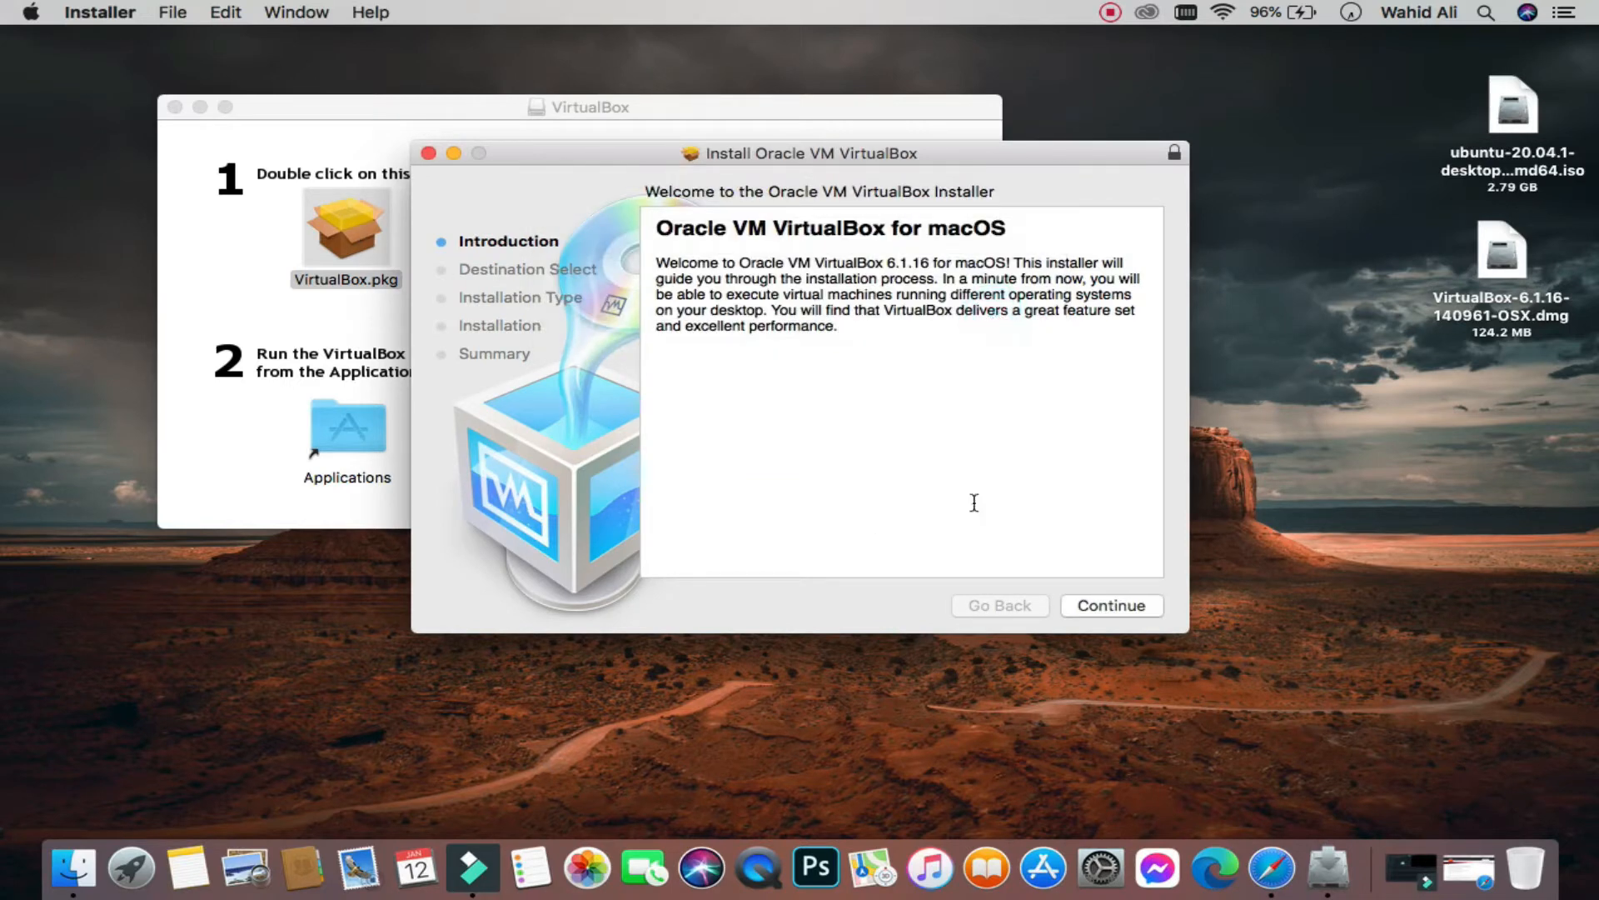
pyautogui.click(1146, 608)
pyautogui.click(1146, 609)
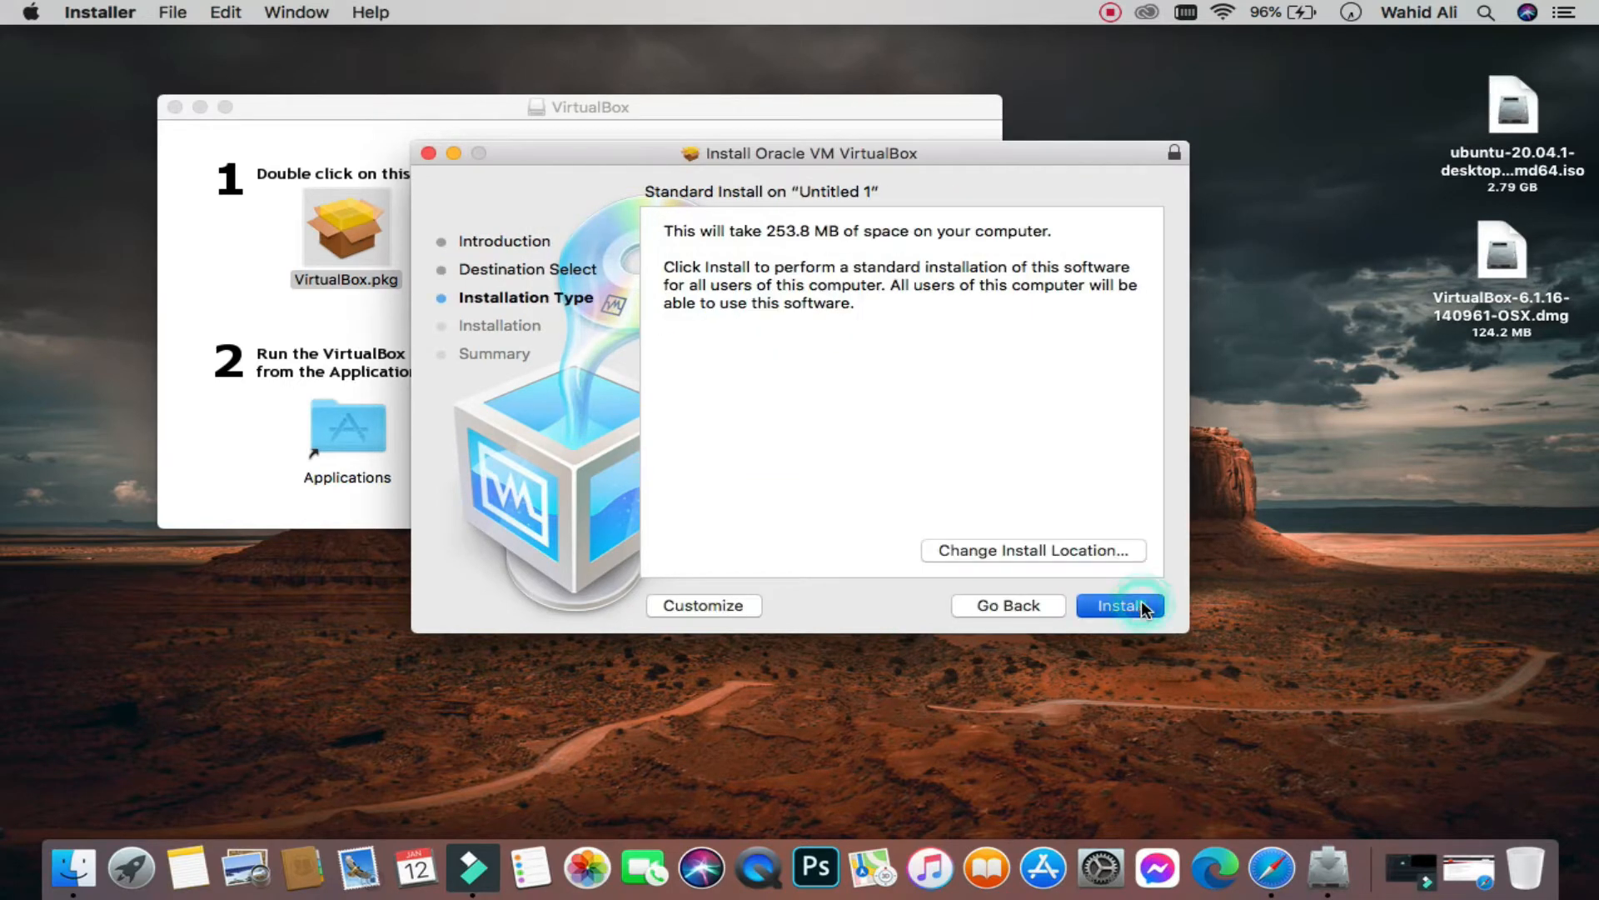
pyautogui.write('•••')
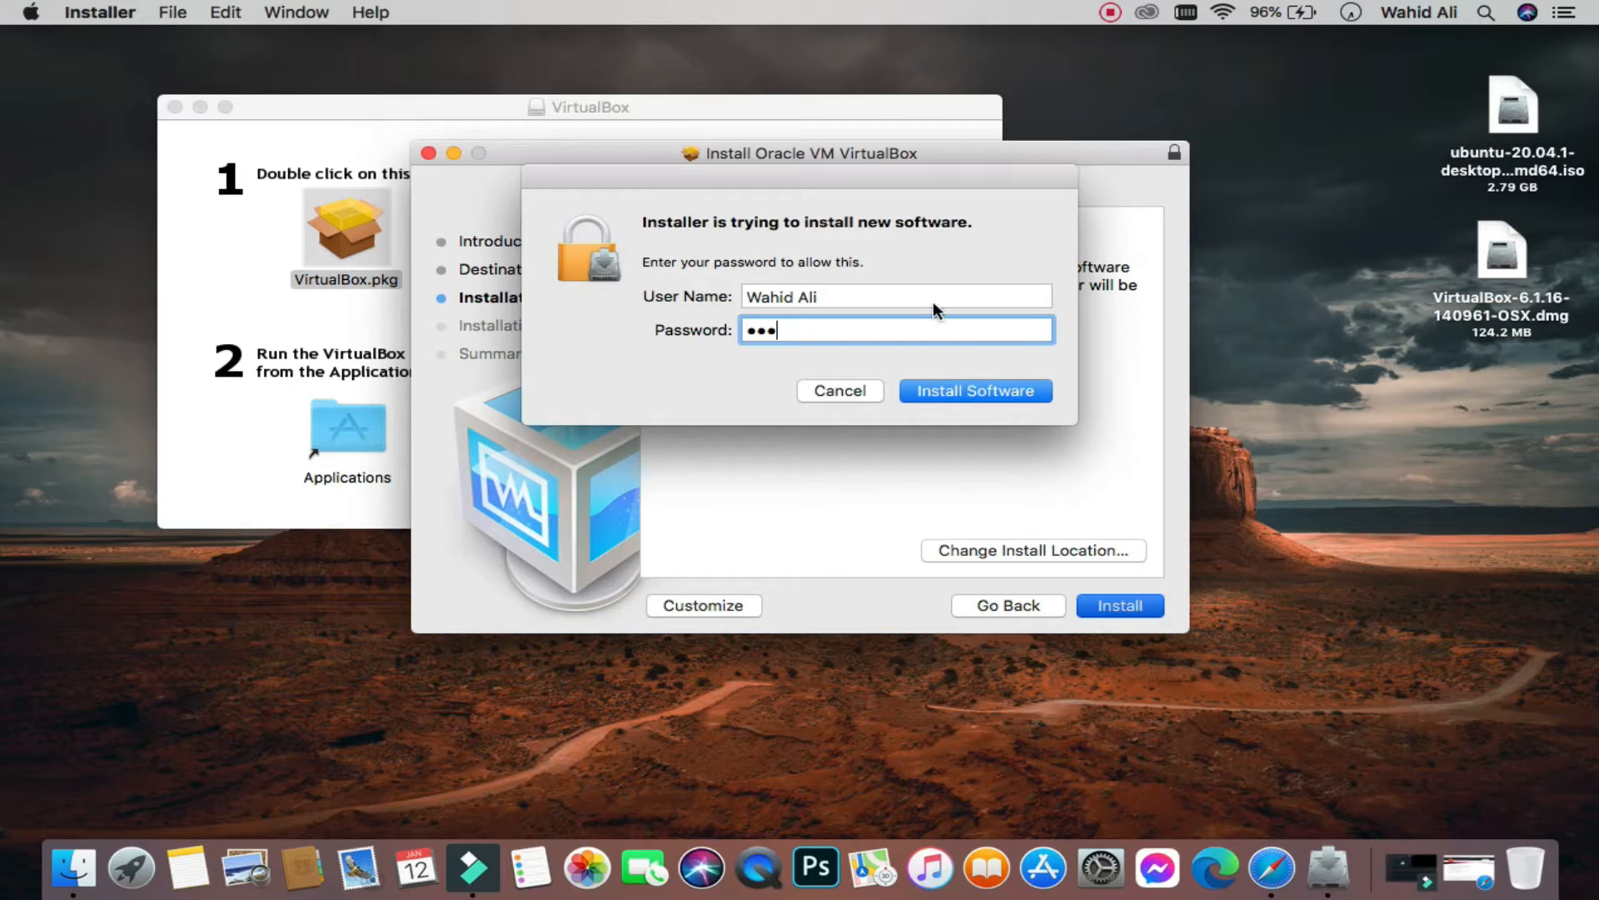
pyautogui.click(950, 389)
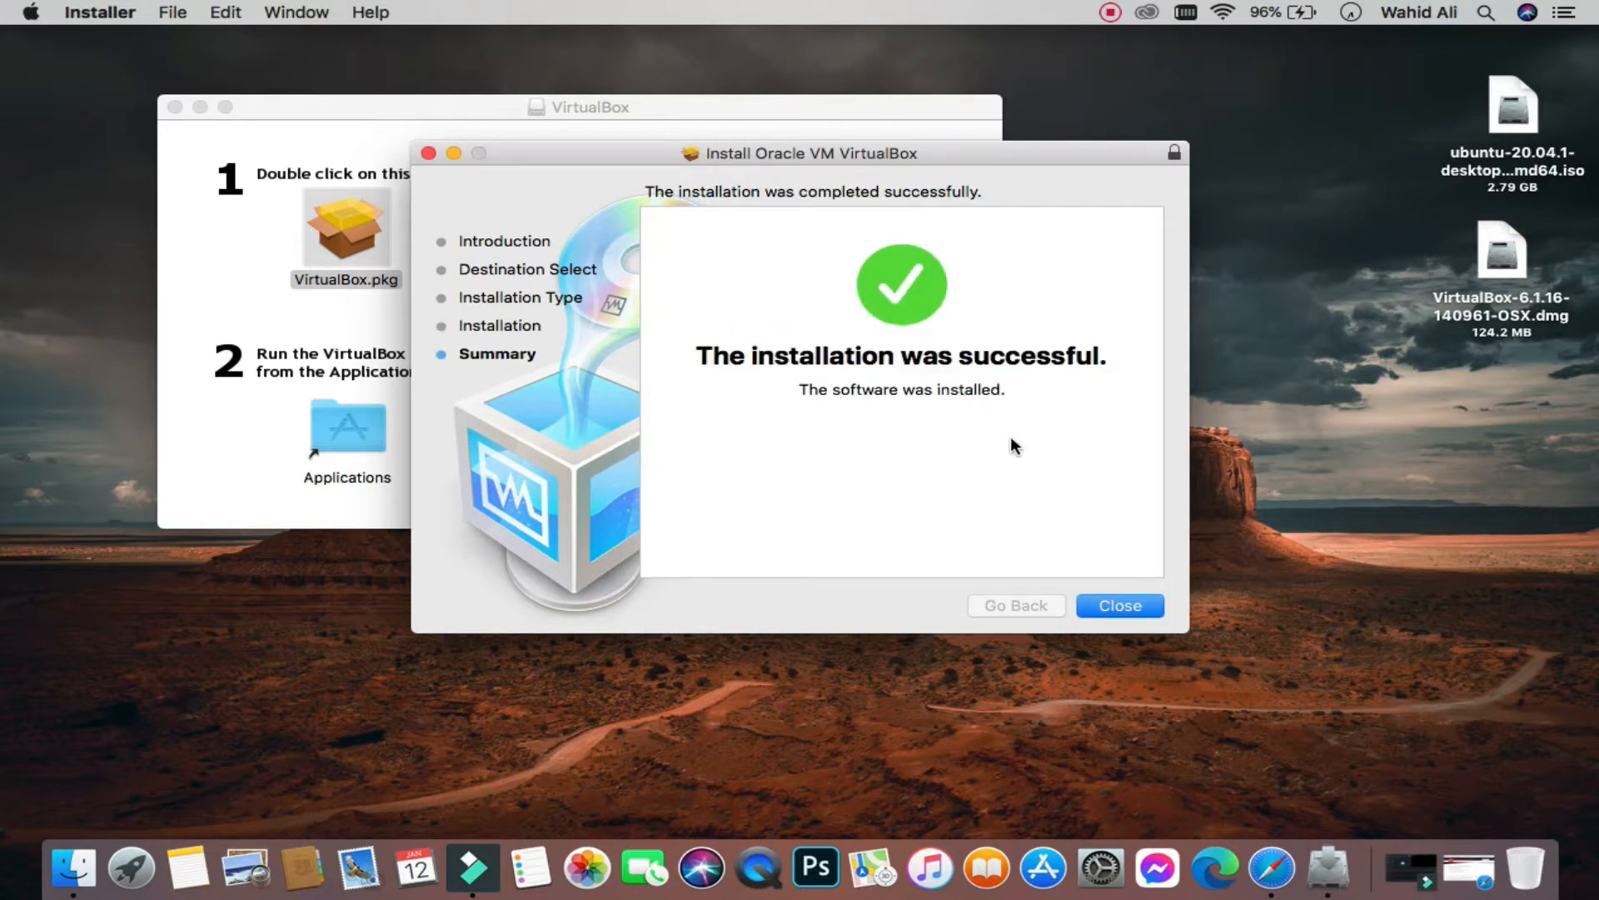
pyautogui.click(1117, 603)
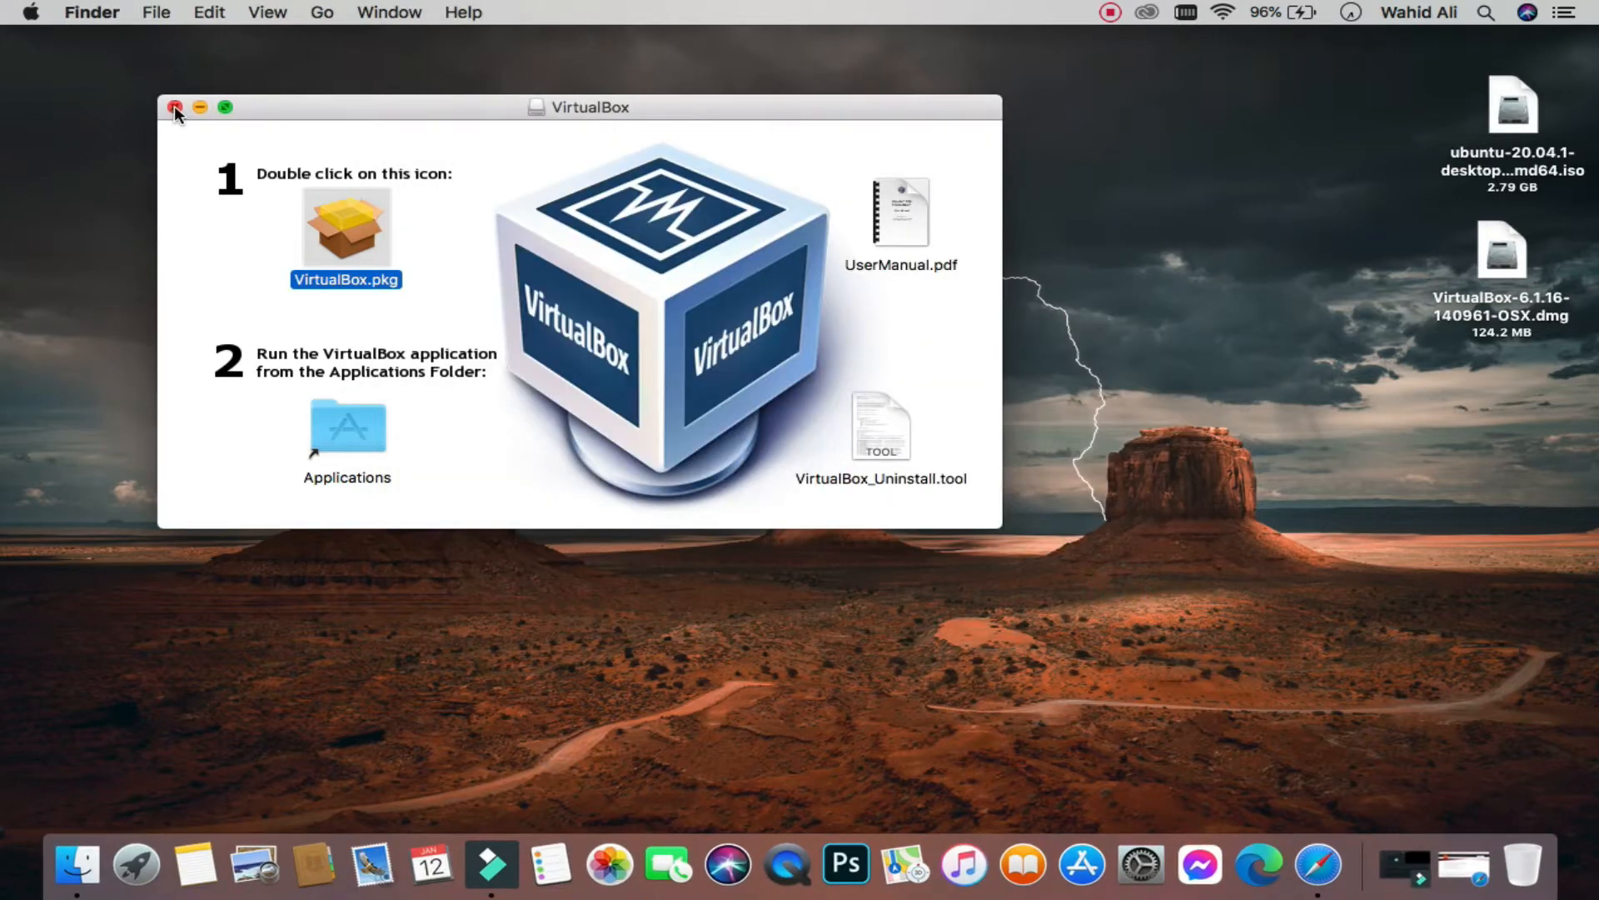
# Step: Close the disk image window and launch VirtualBox from Launchpad
pyautogui.click(175, 107)
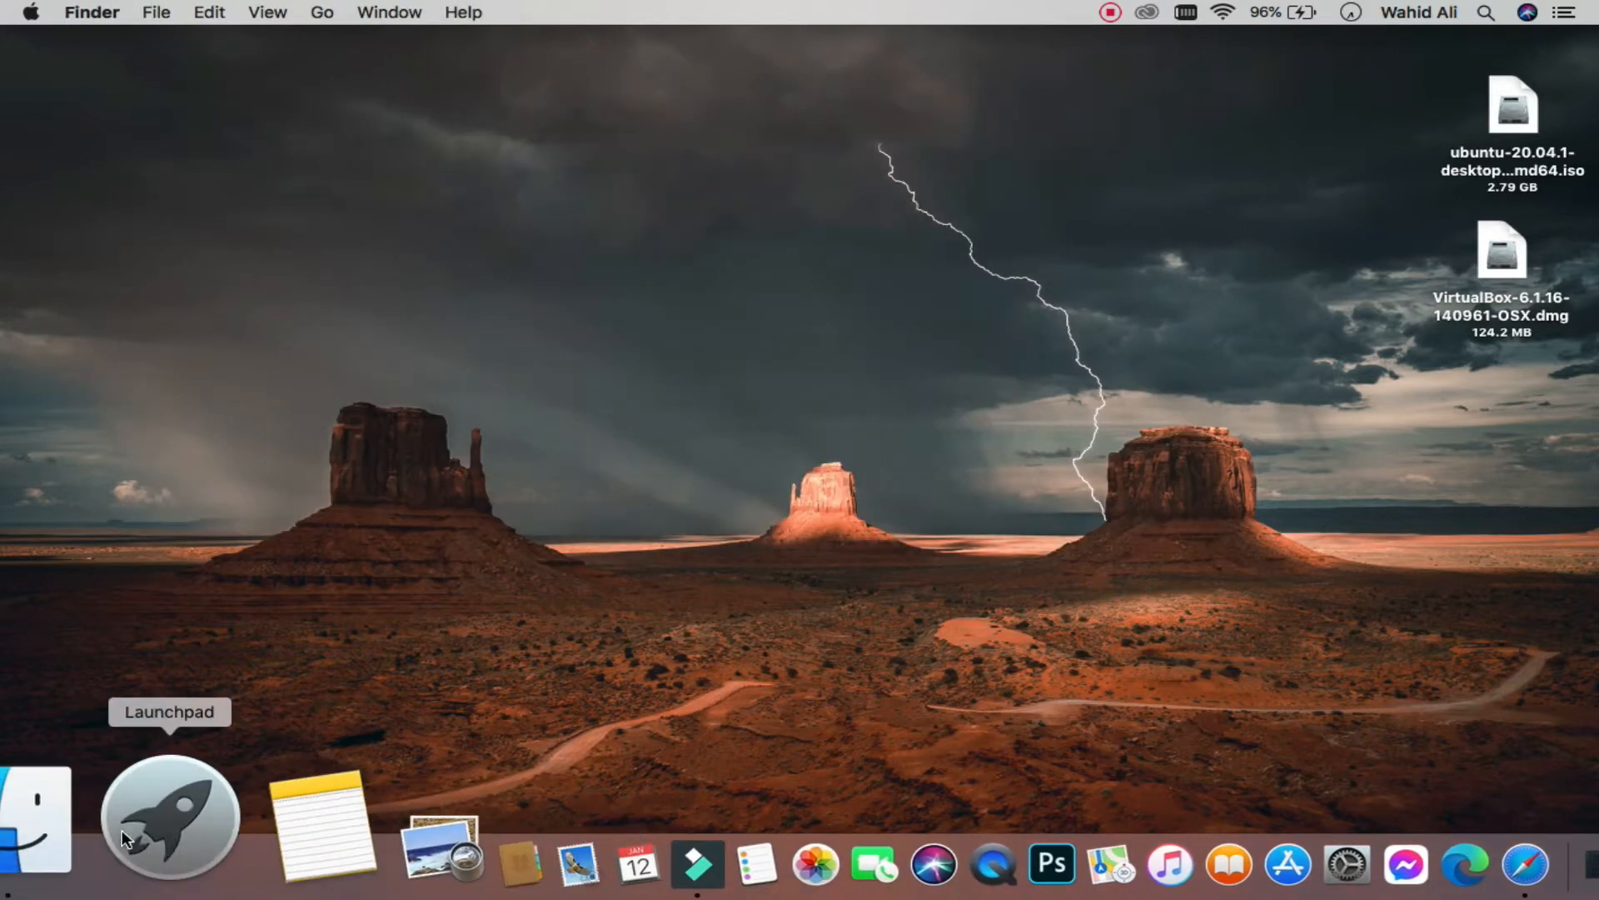
pyautogui.click(121, 830)
pyautogui.hscroll(3, 1106, 596)
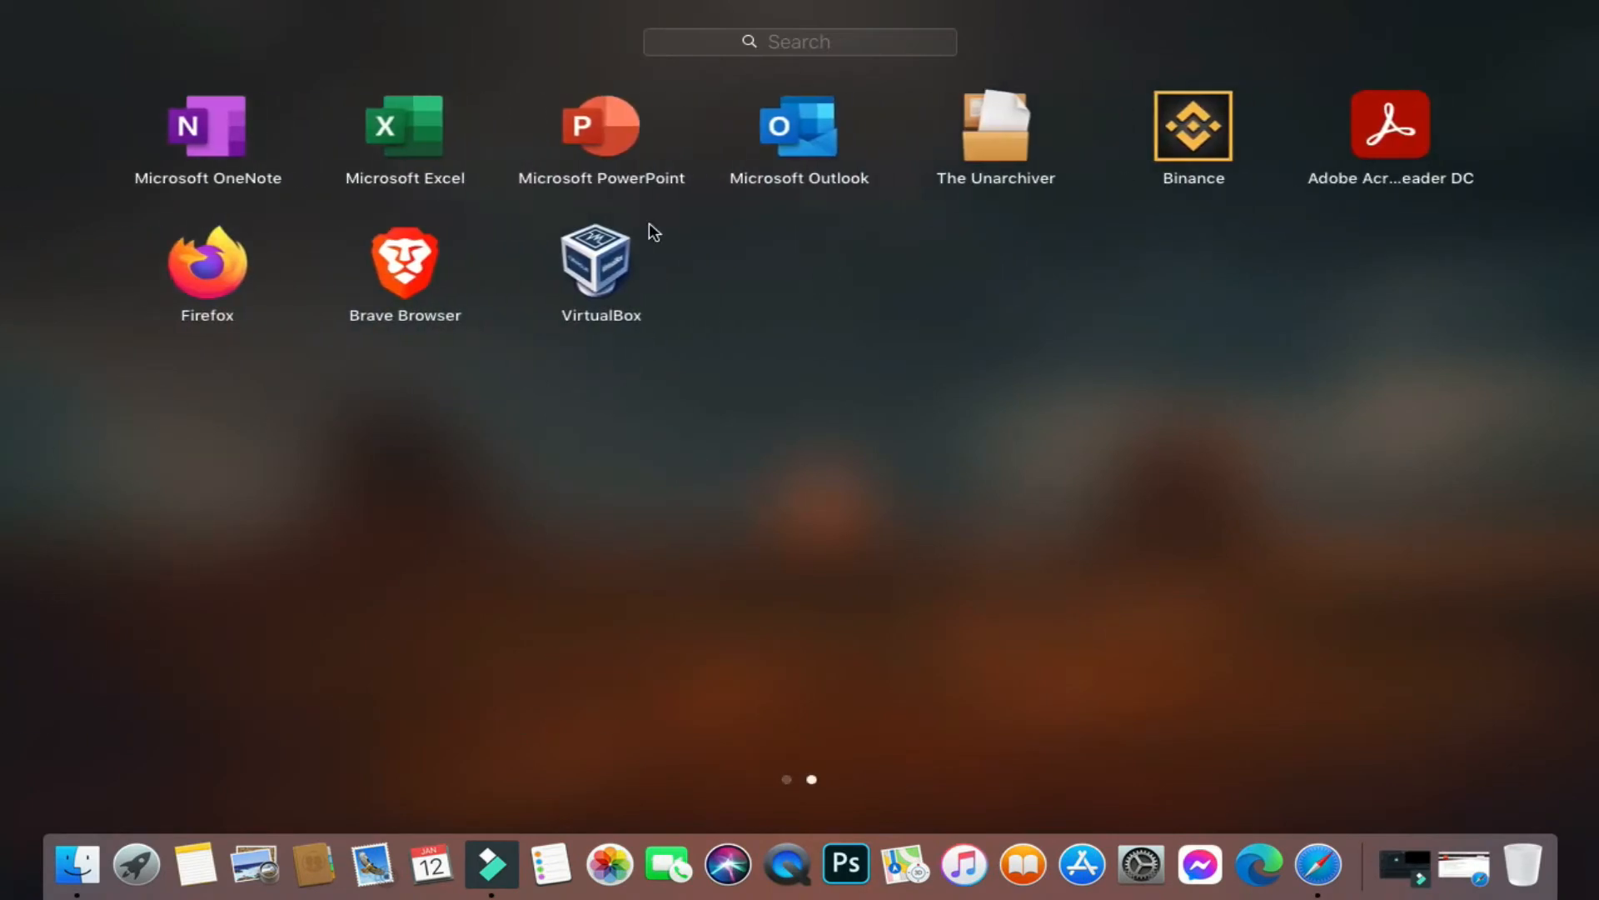
pyautogui.click(584, 265)
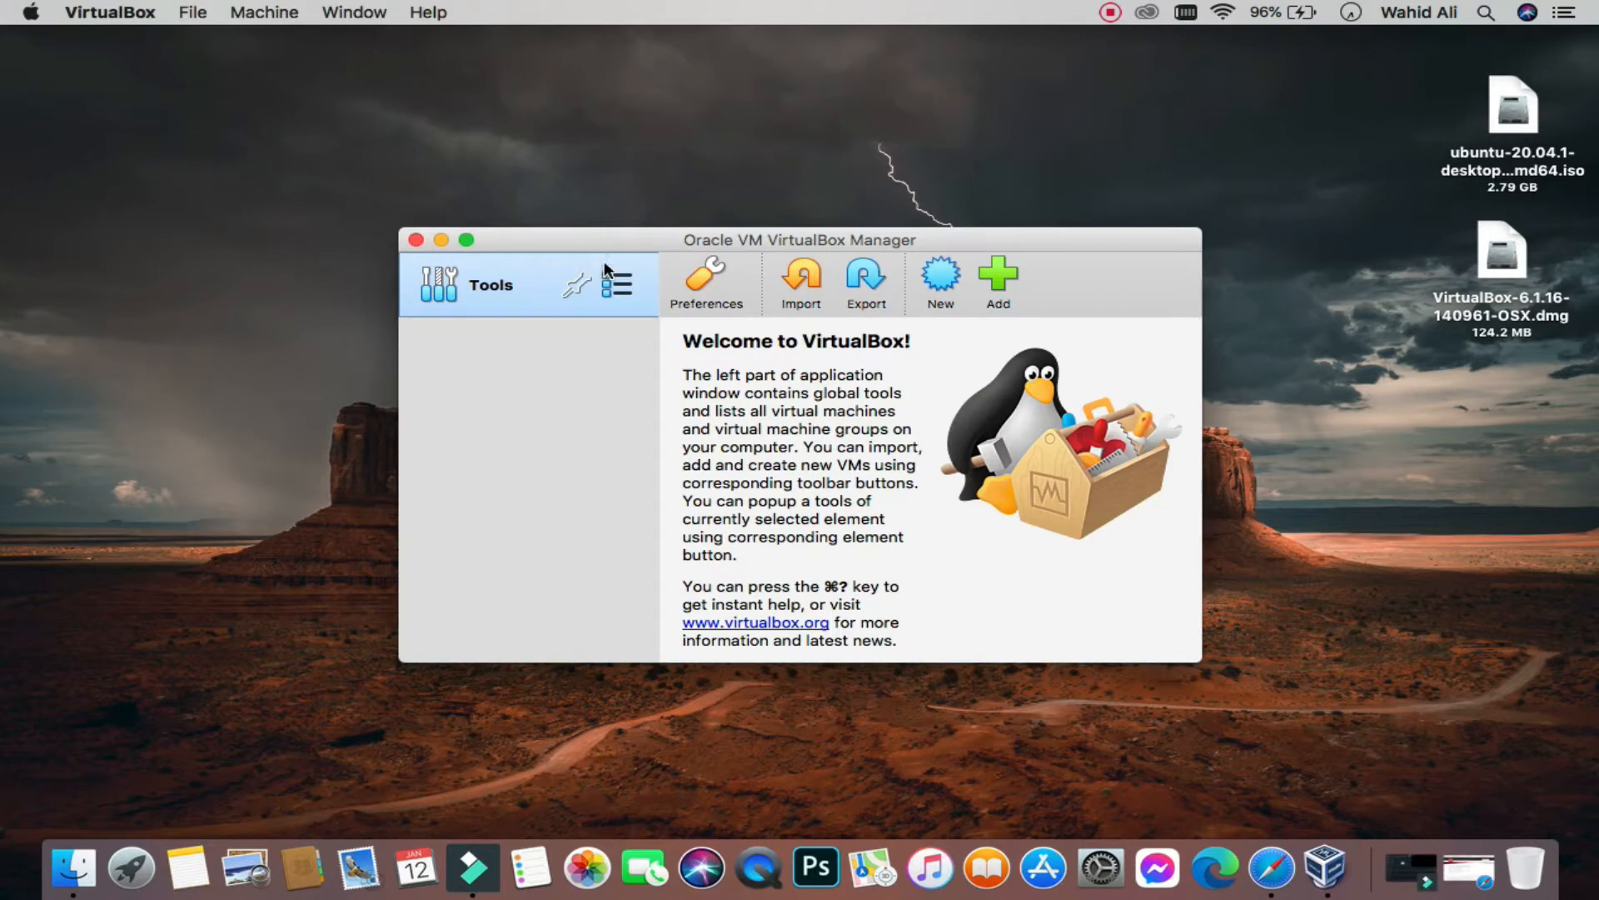
# Step: Create a new machine named 'Ubuntu 20.04.1' with default folder, Linux, Ubuntu (64-bit)
pyautogui.click(938, 275)
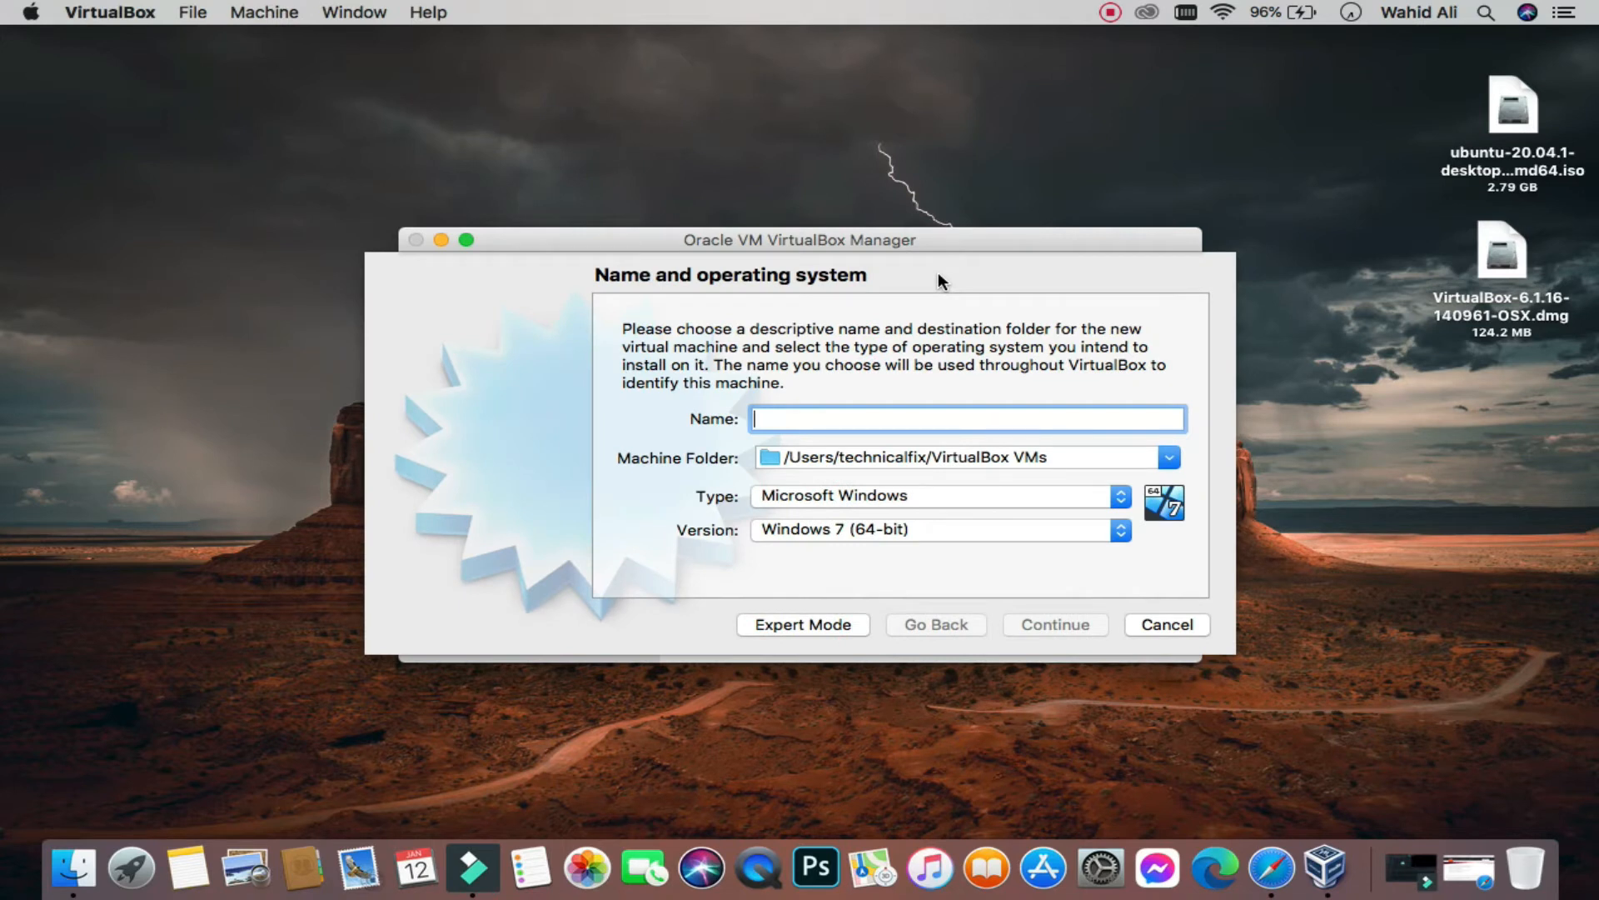
pyautogui.write('Ubuntu ')
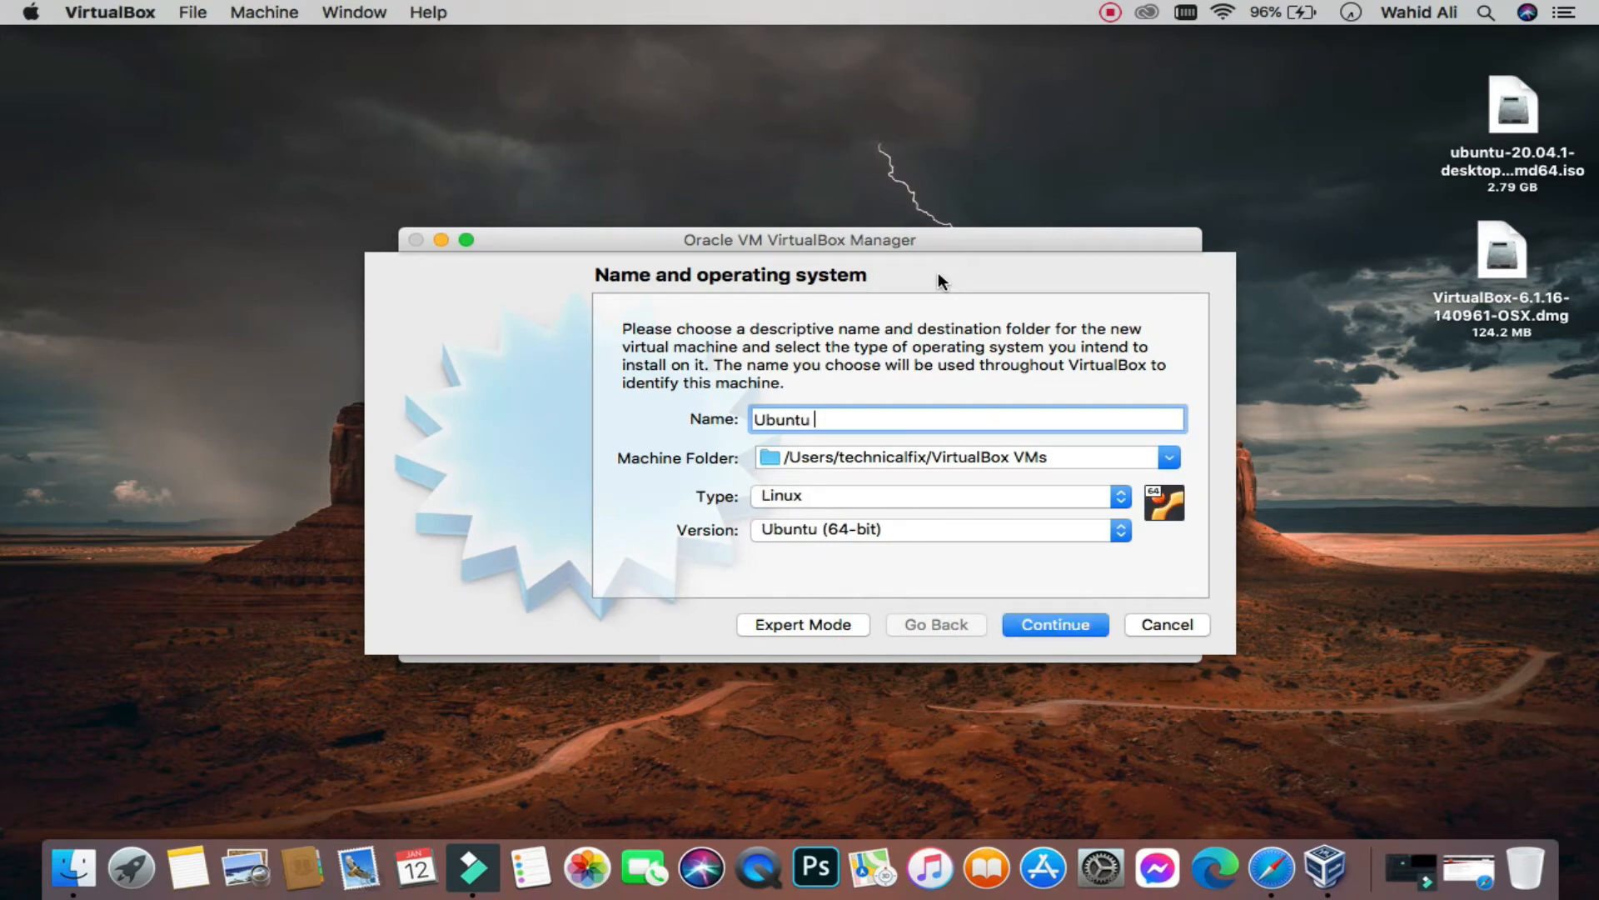
pyautogui.write('20.04.1')
pyautogui.click(1170, 458)
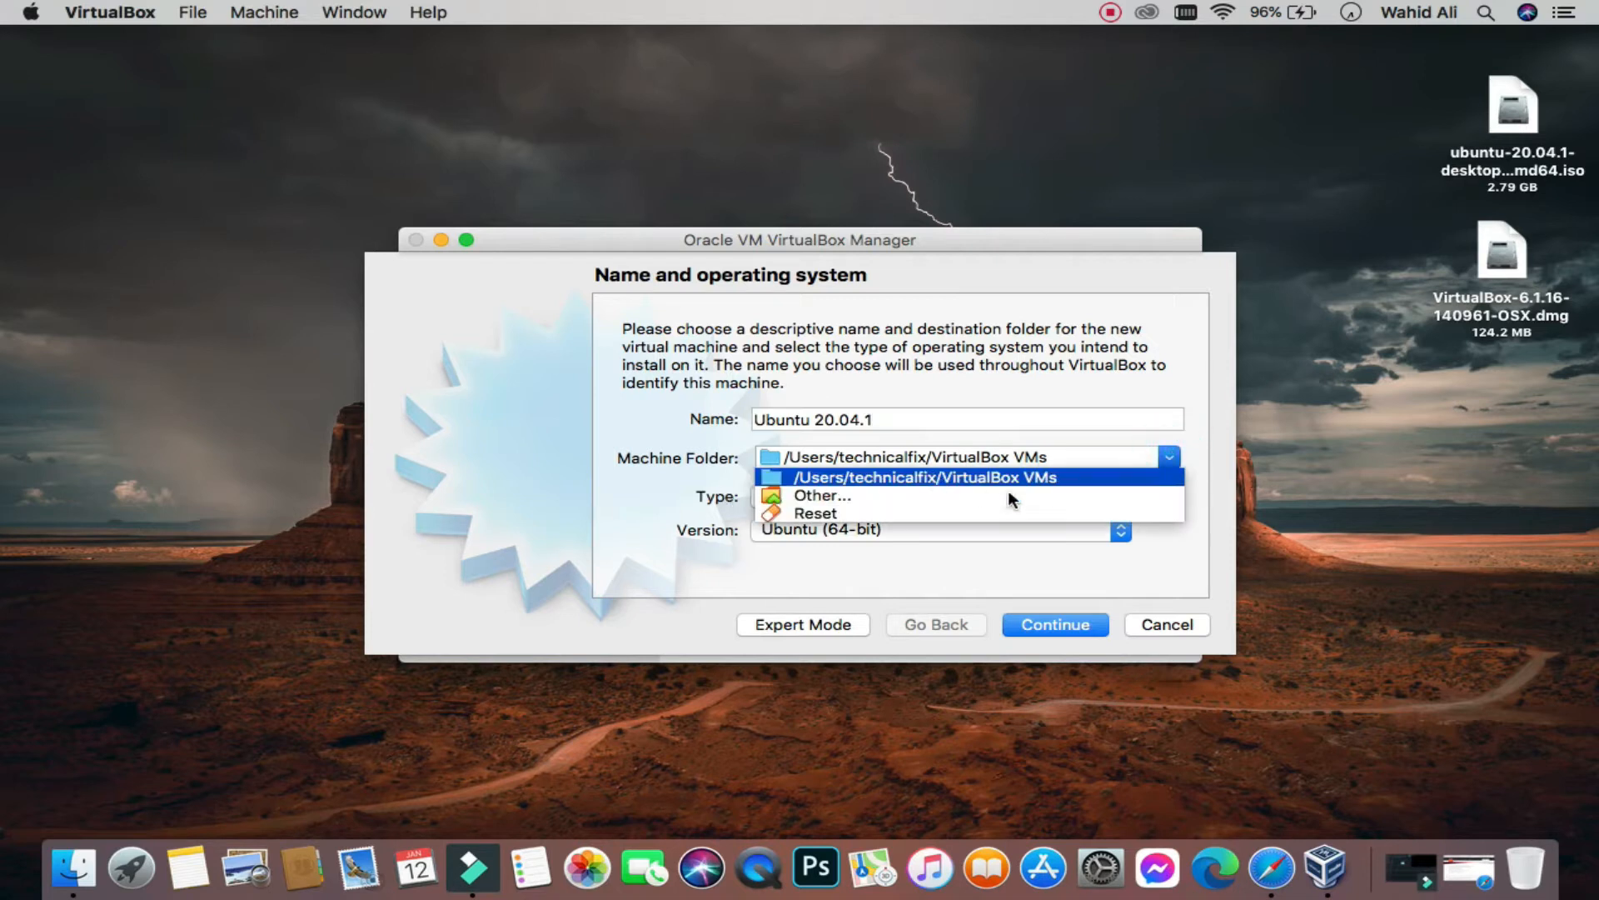
pyautogui.click(1166, 548)
pyautogui.click(1118, 494)
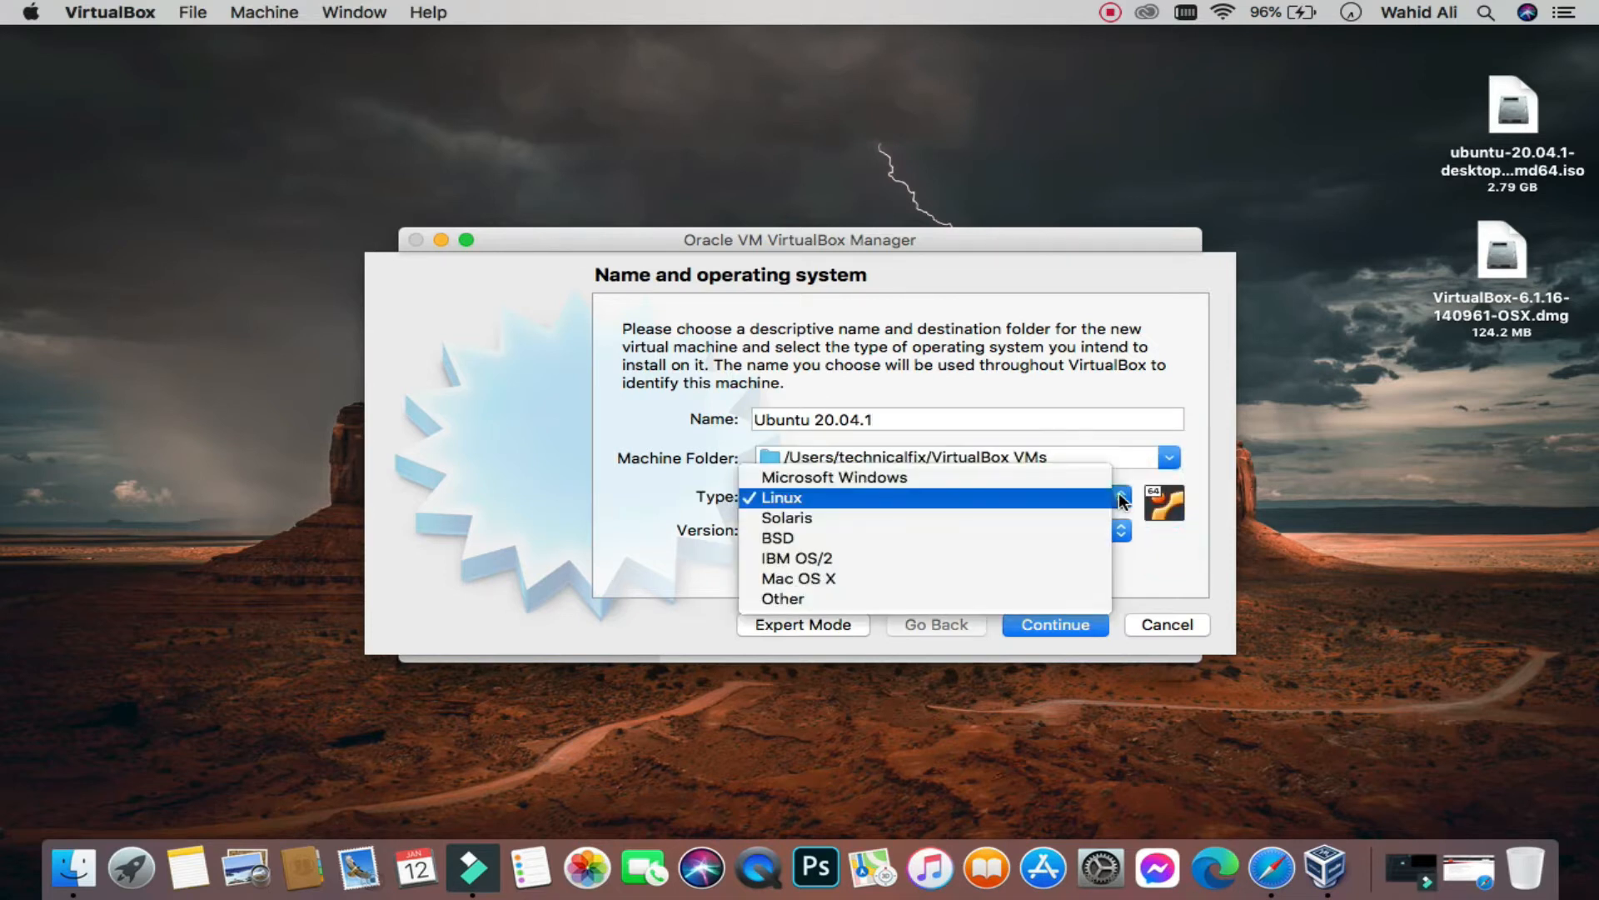
pyautogui.click(1108, 498)
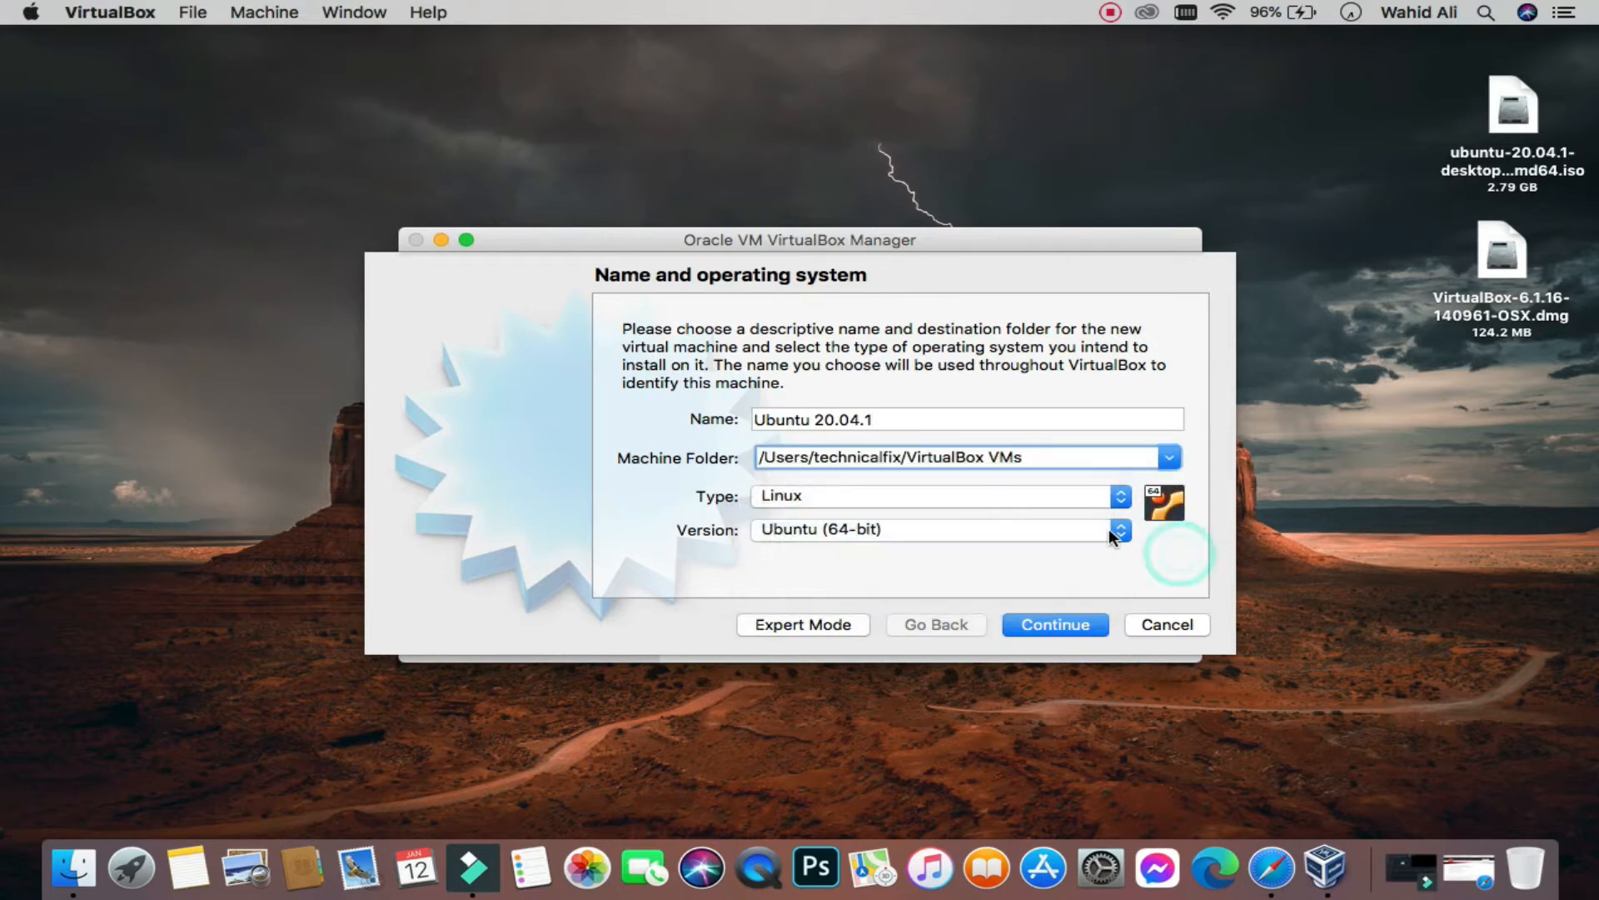
pyautogui.click(1116, 531)
pyautogui.click(1154, 568)
# Step: Give the machine 2012 MB memory and a new dynamically allocated 10 GB VDI disk
pyautogui.click(1063, 624)
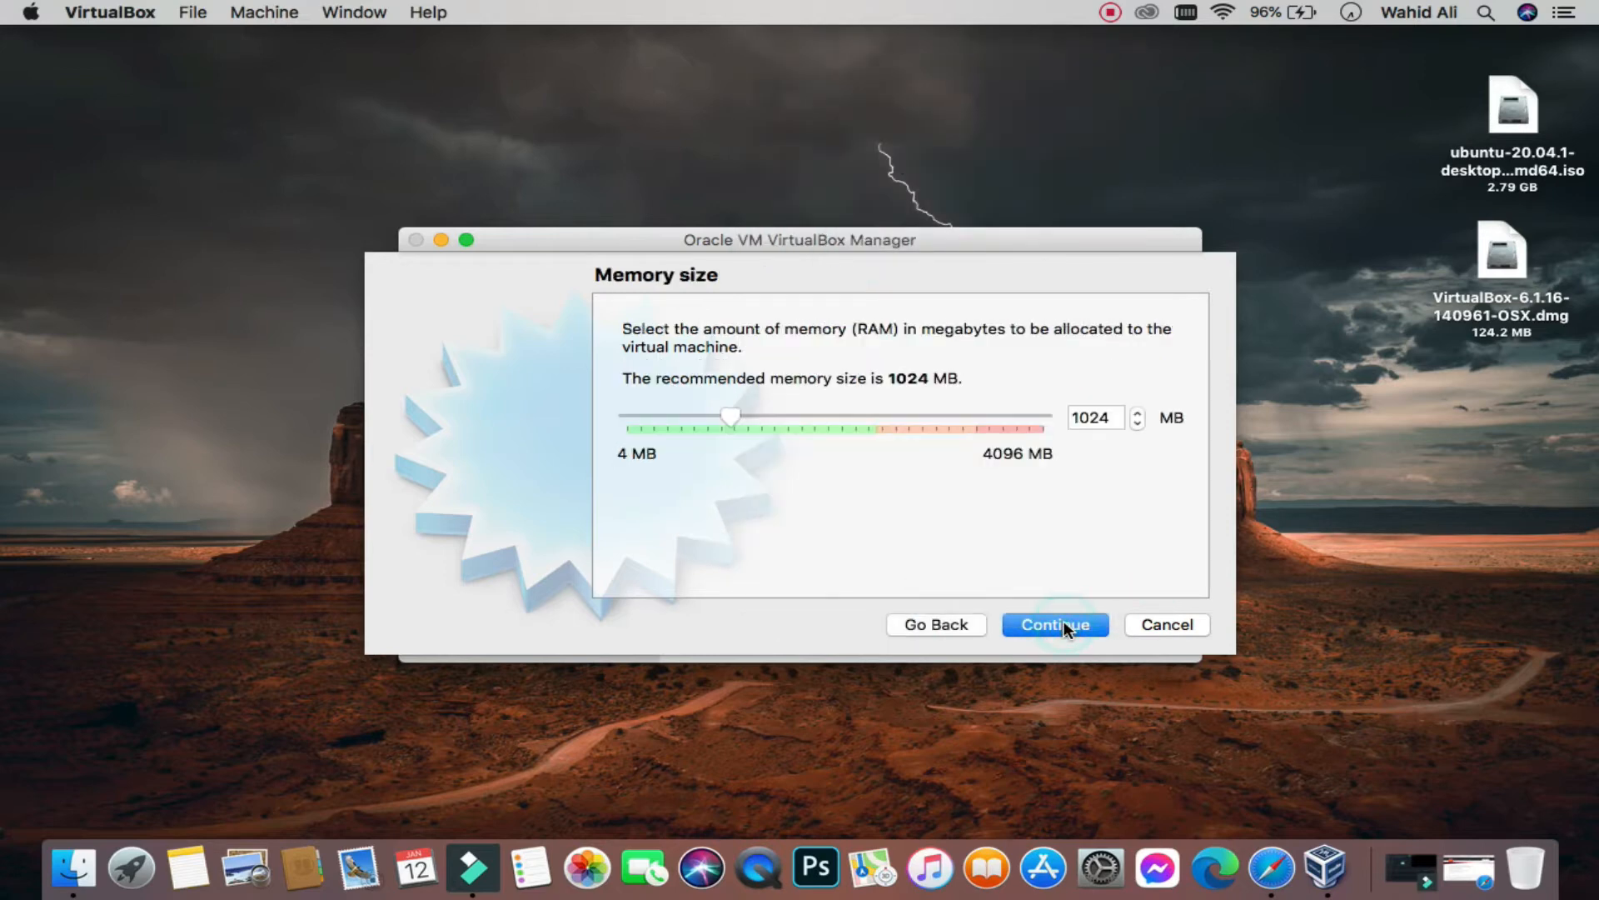
pyautogui.click(830, 417)
pyautogui.click(1068, 625)
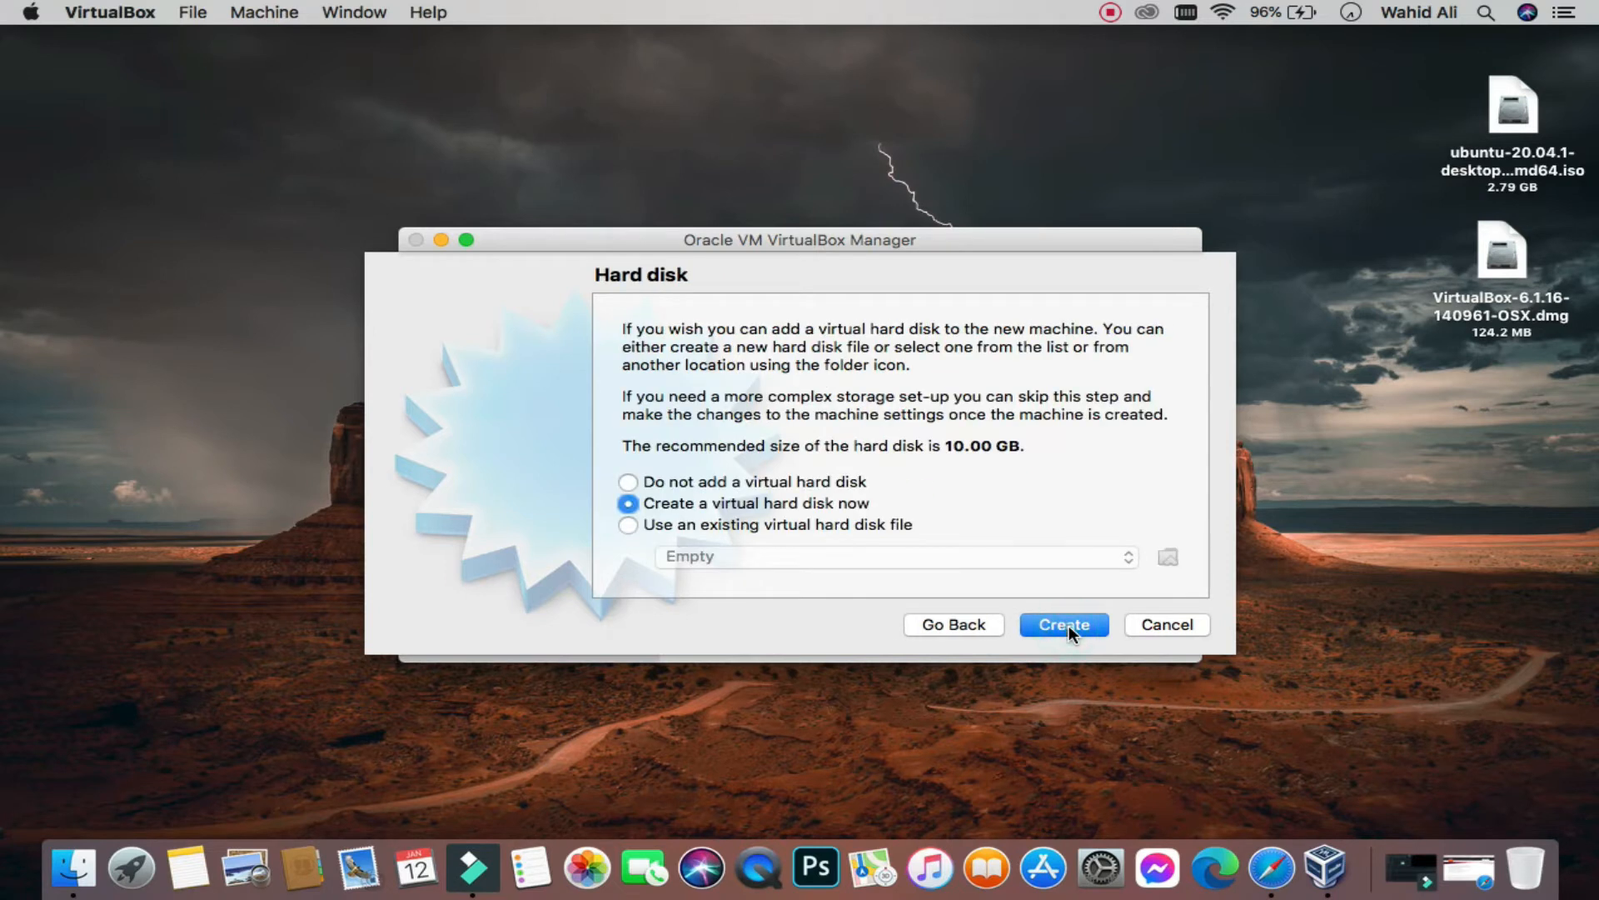
pyautogui.click(1027, 616)
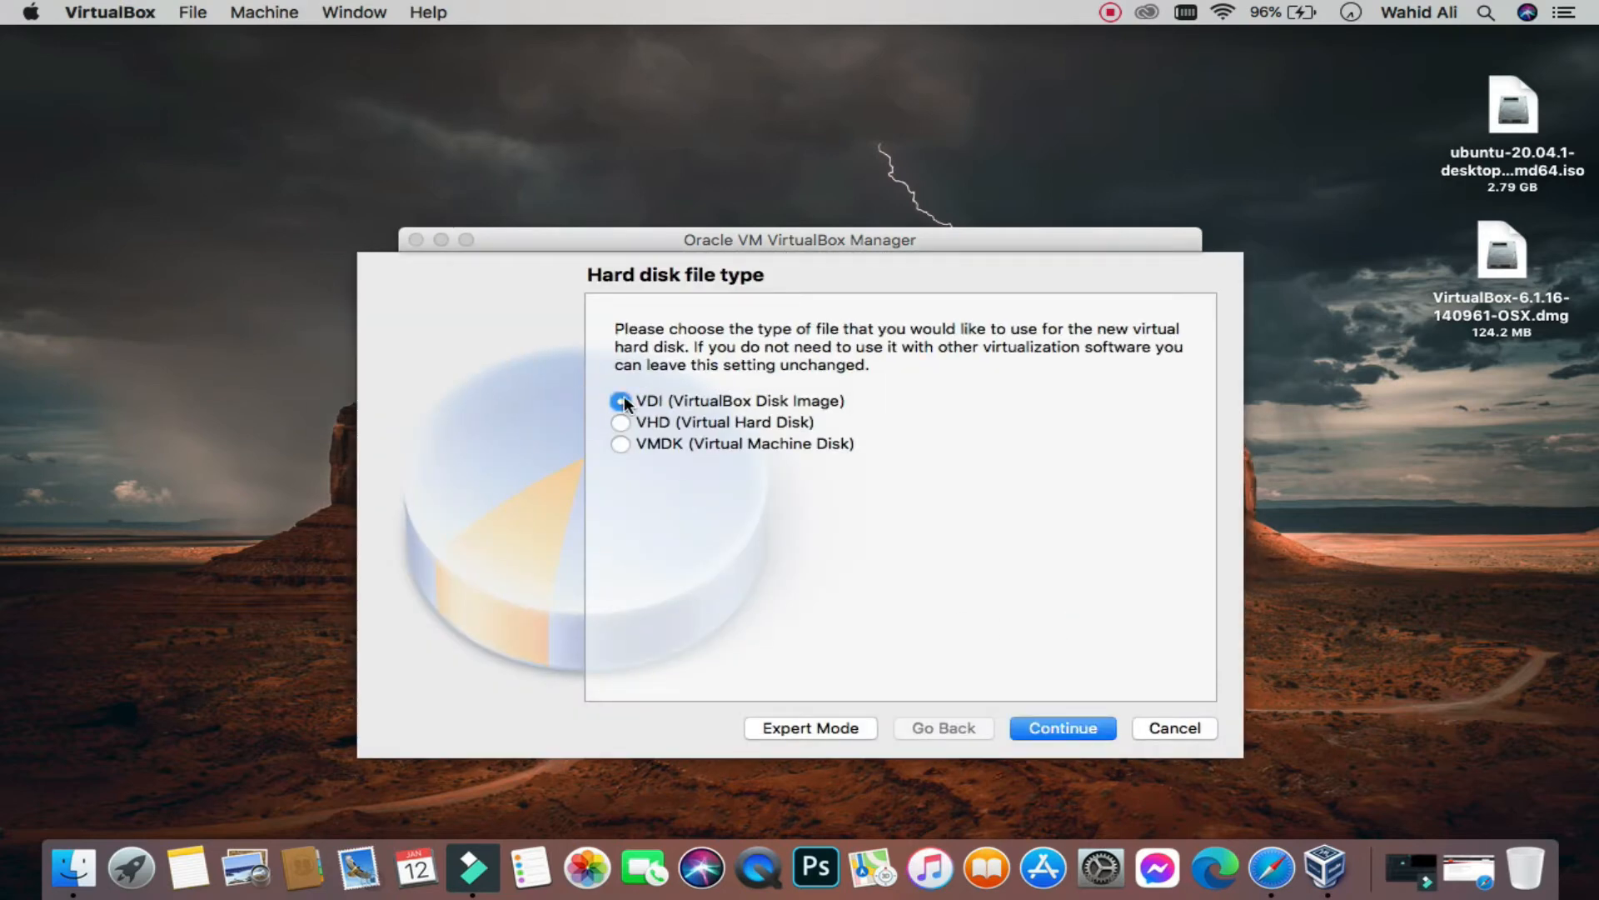
pyautogui.click(1073, 728)
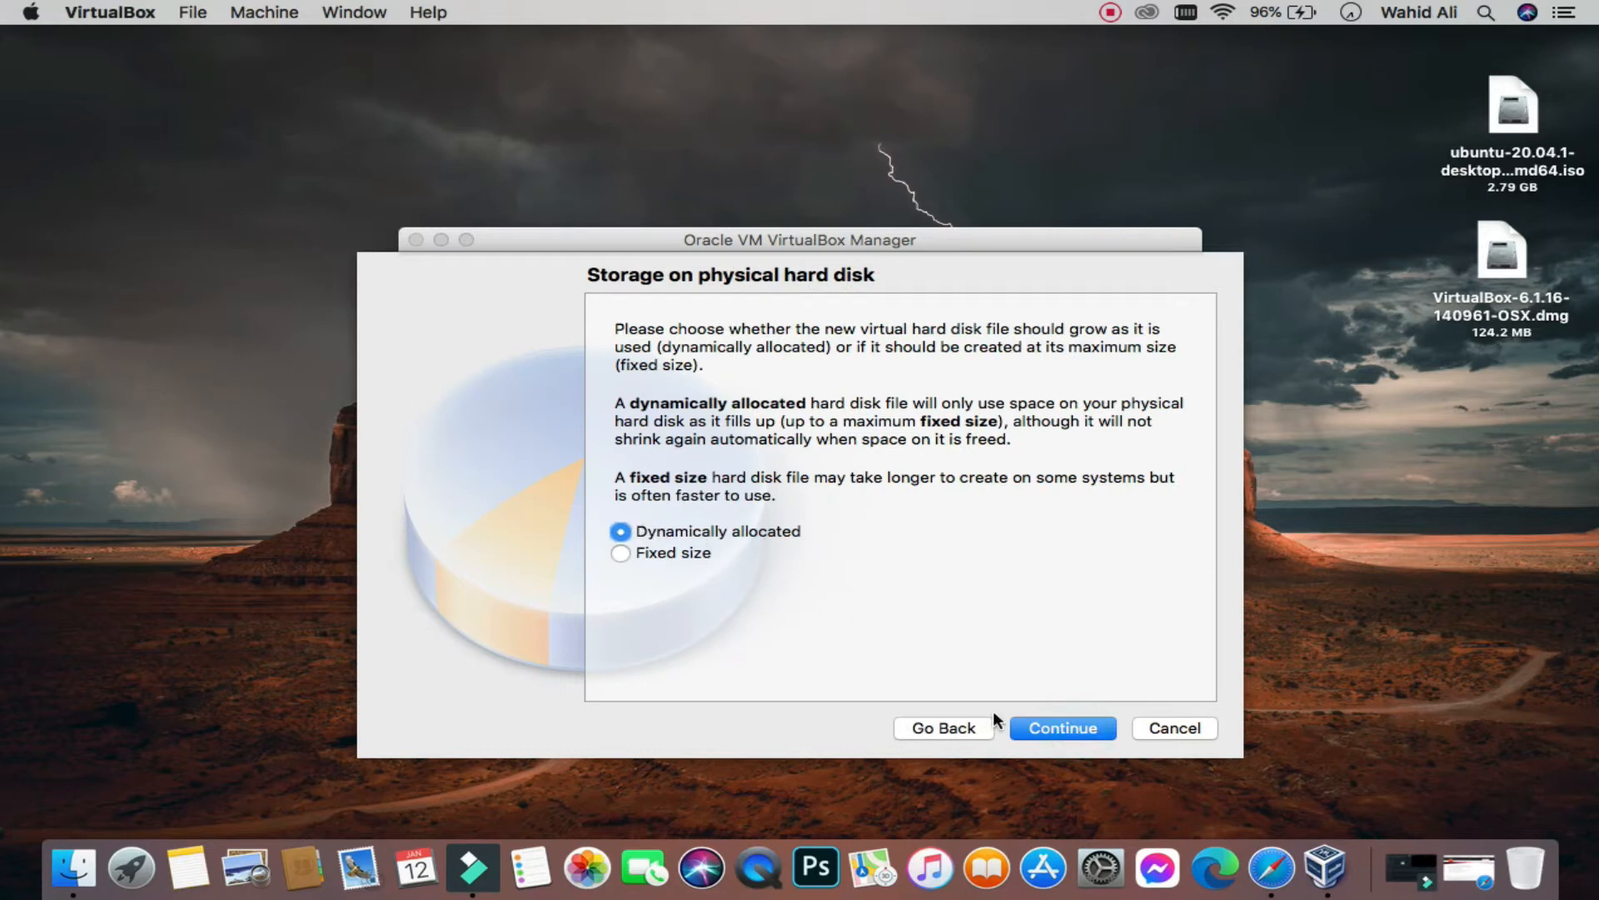
pyautogui.click(1042, 728)
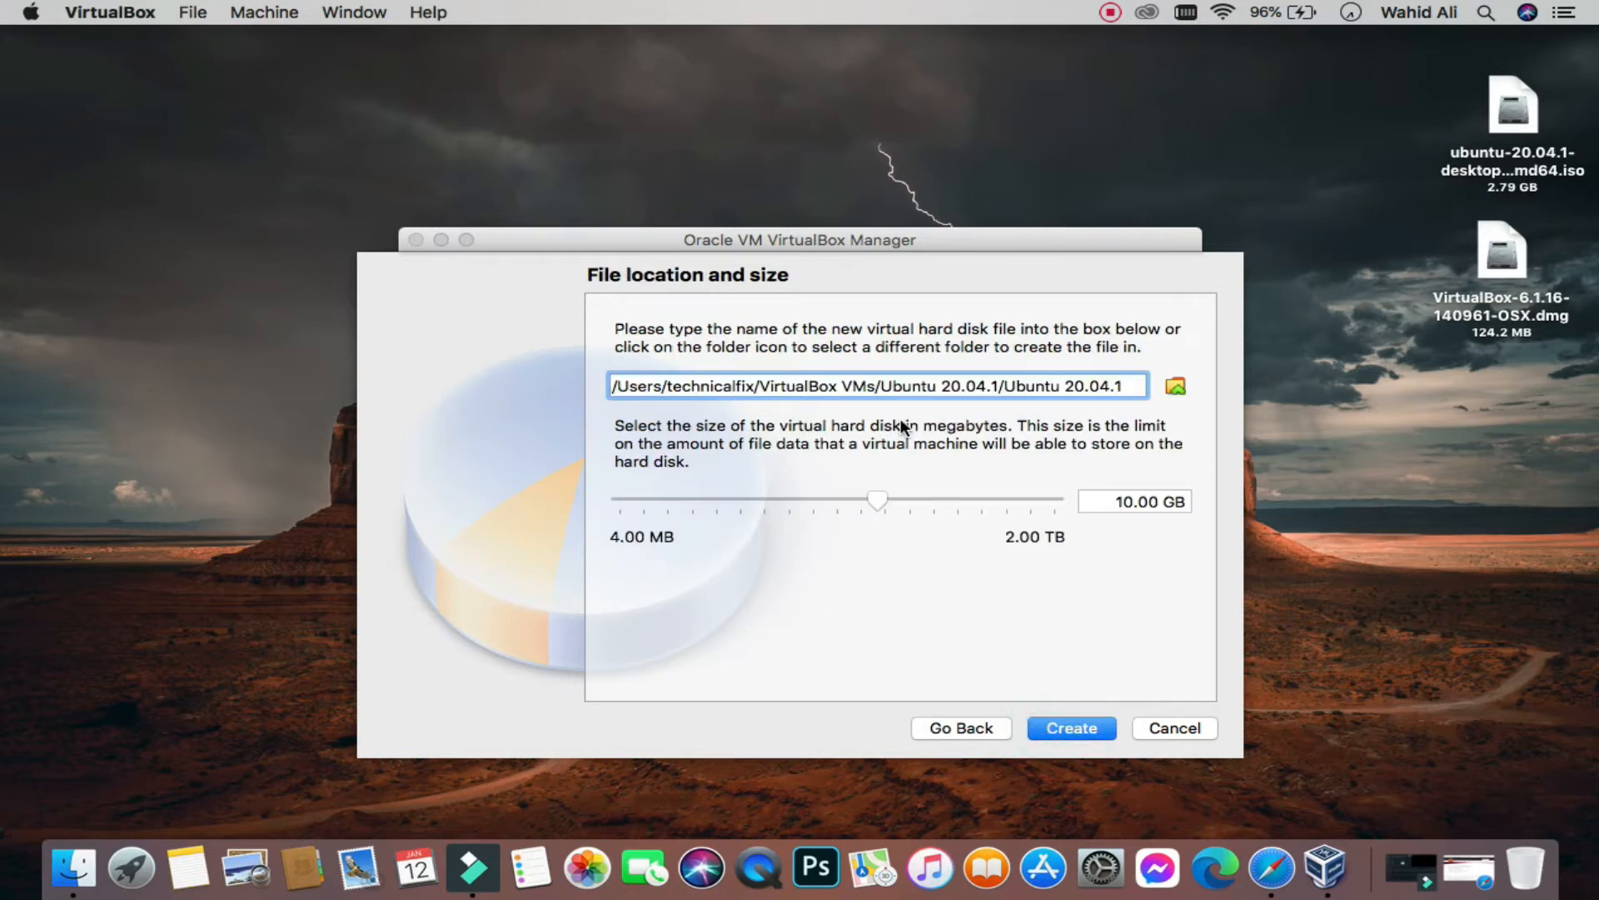
pyautogui.tripleClick(887, 386)
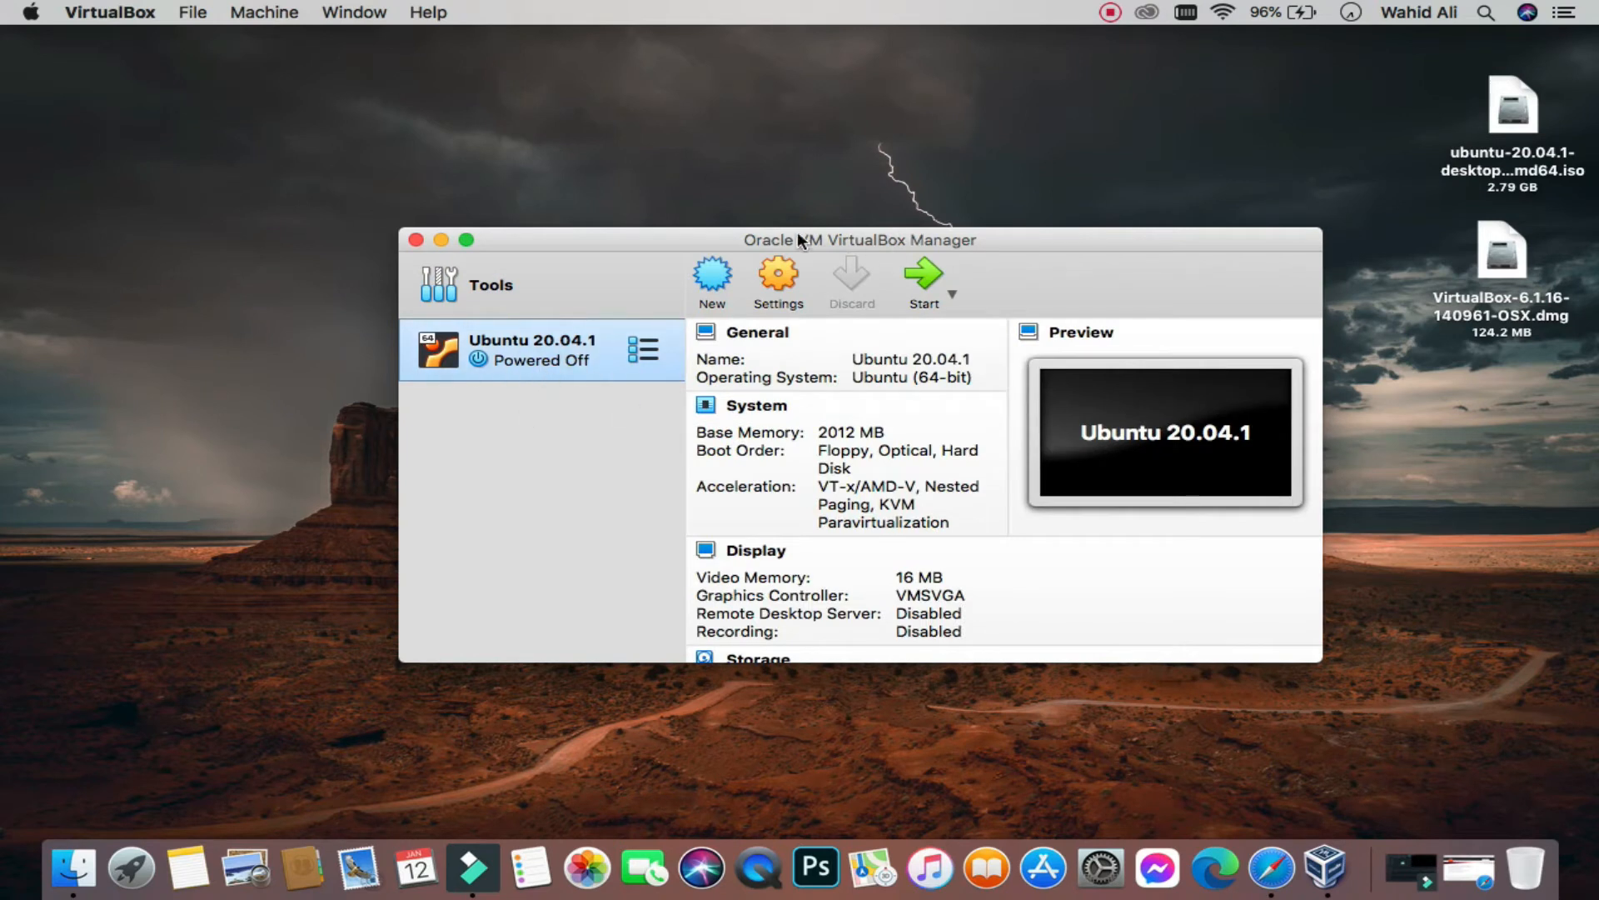
# Step: In the VM settings, set shared clipboard and drag-and-drop to bidirectional
pyautogui.click(781, 274)
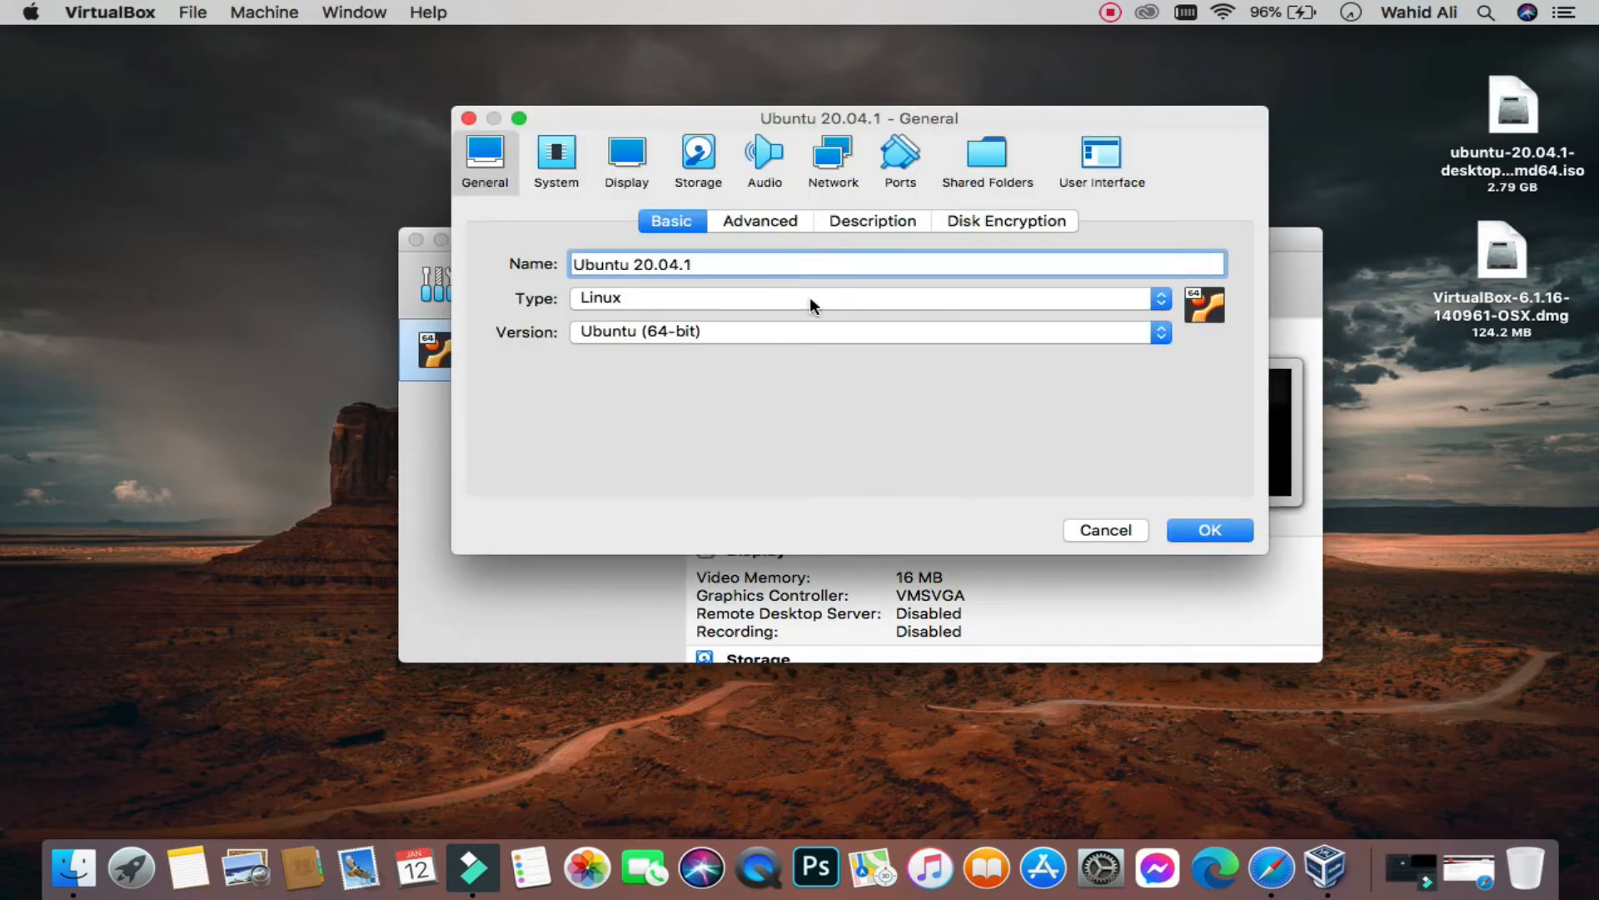
pyautogui.click(785, 223)
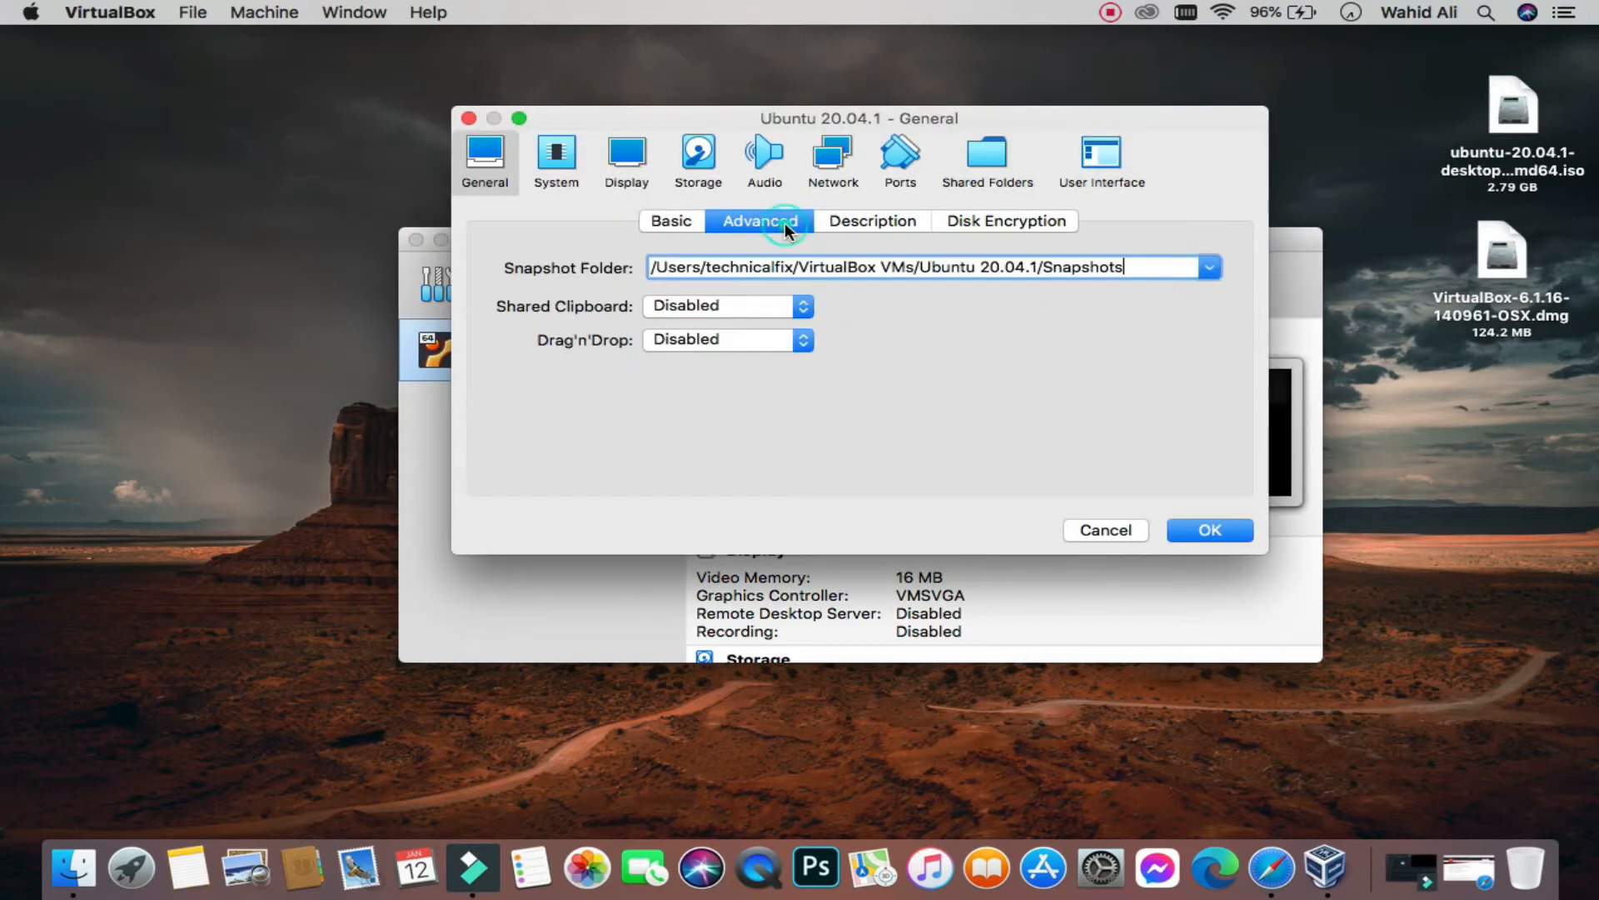
pyautogui.click(802, 306)
pyautogui.click(731, 368)
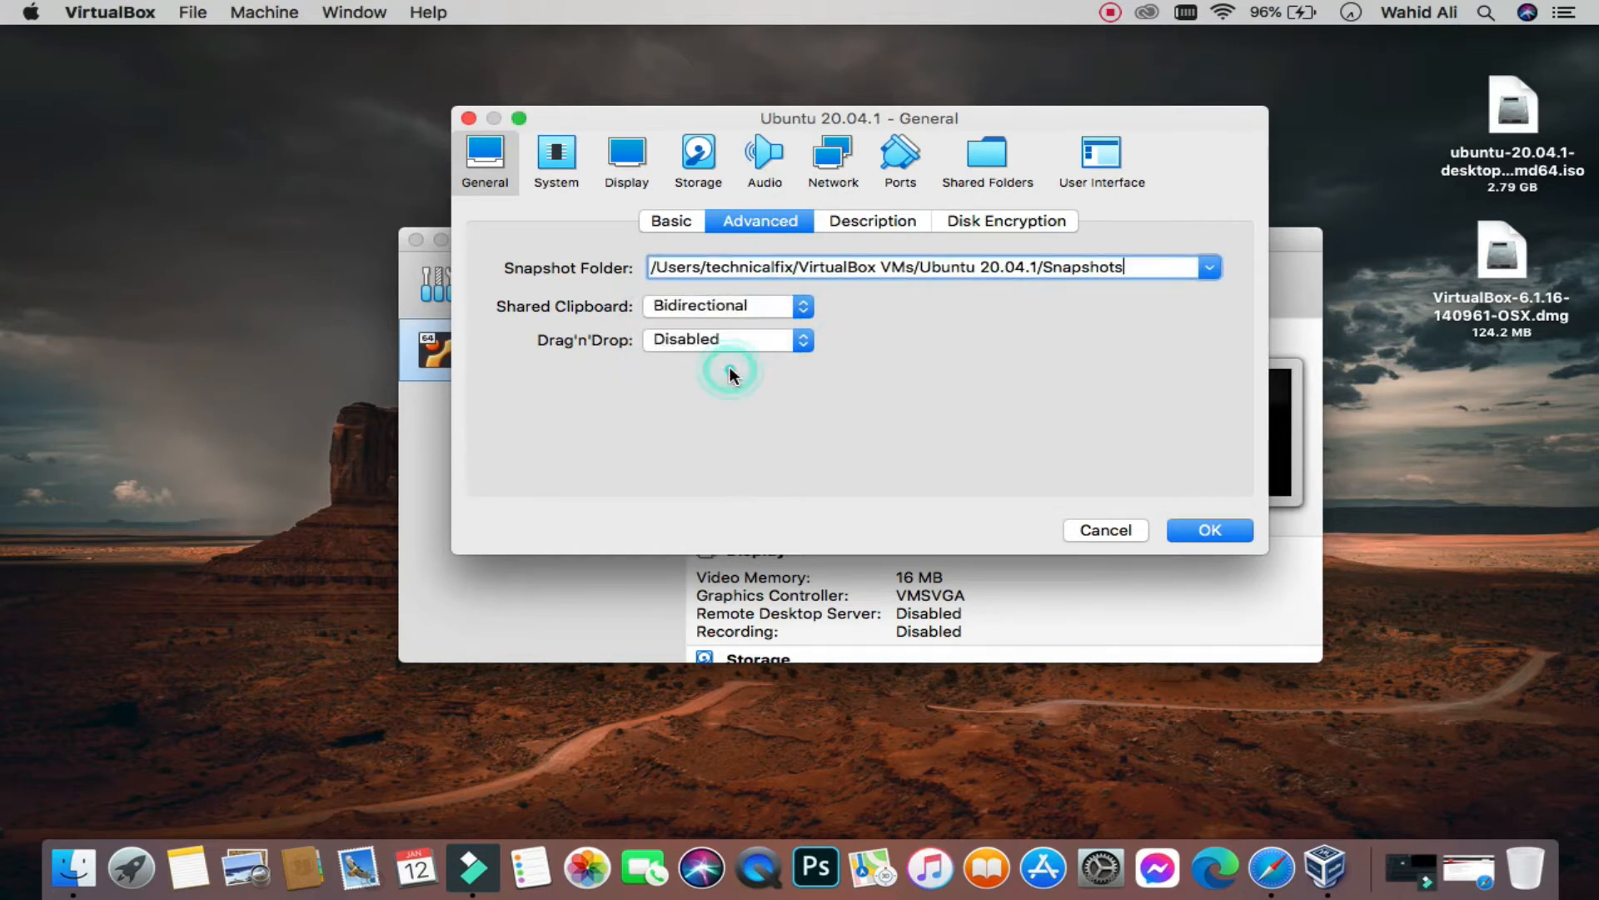
pyautogui.click(794, 342)
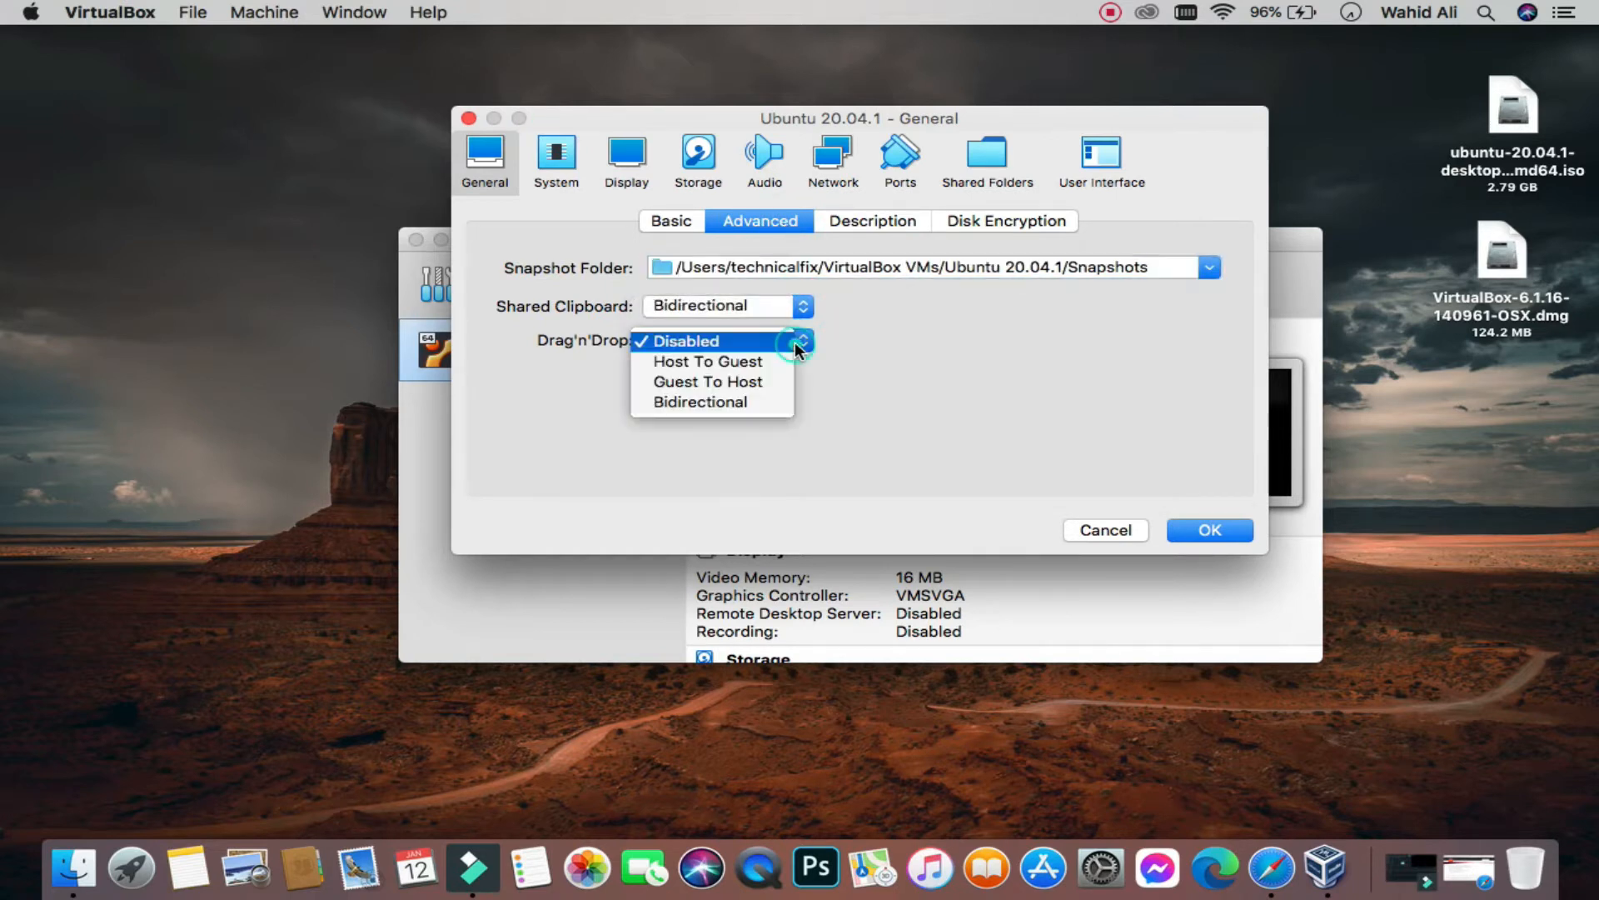
pyautogui.click(722, 404)
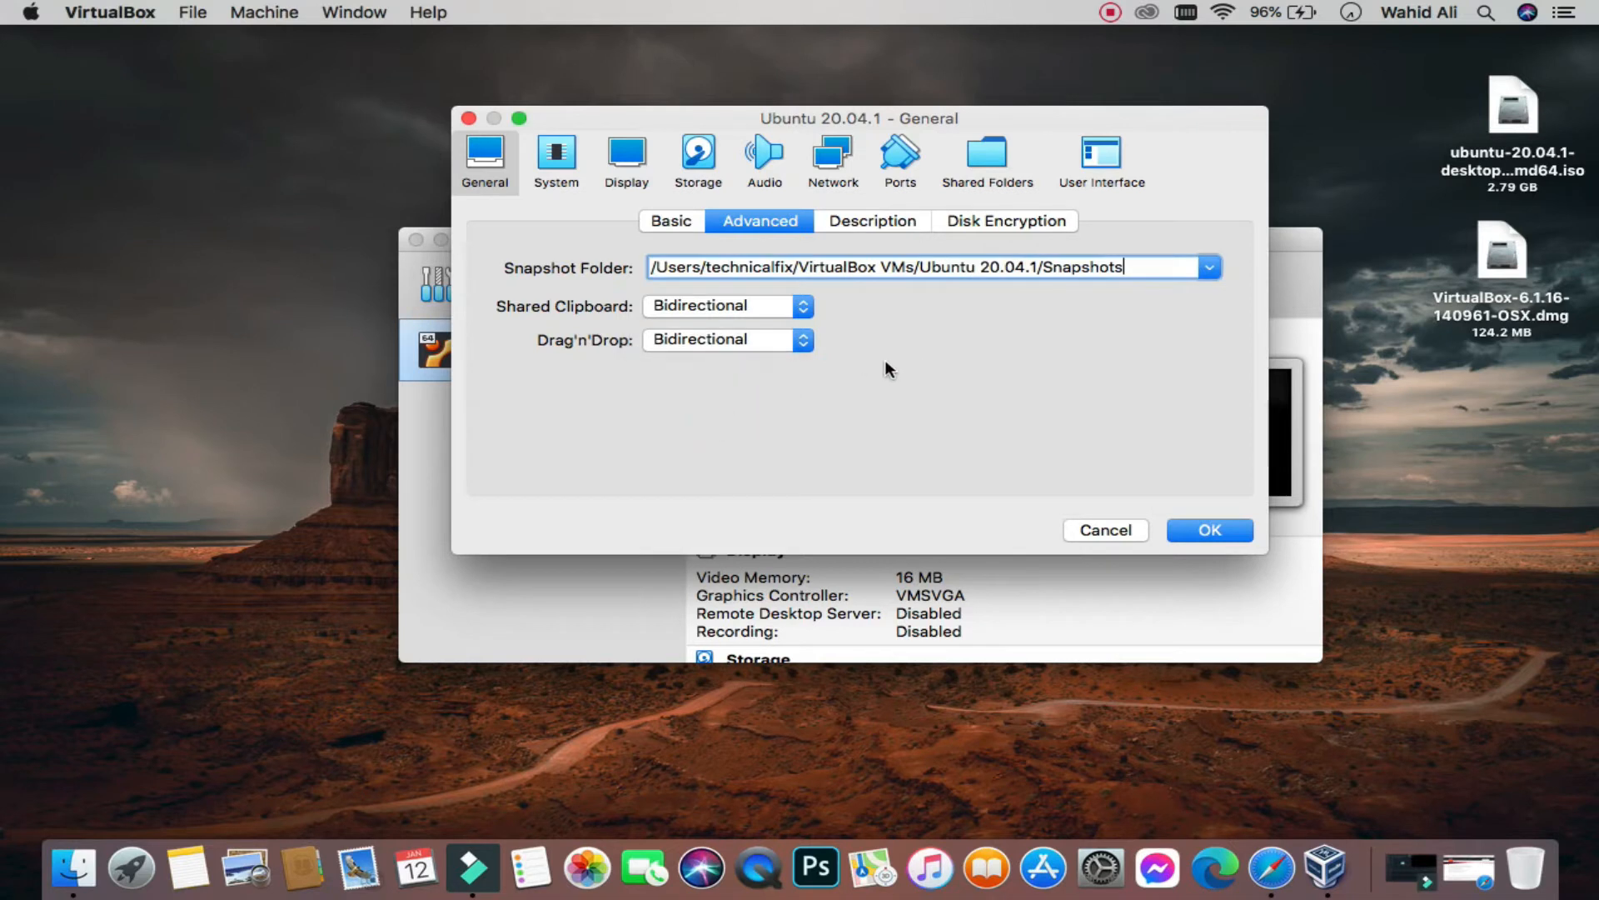
# Step: Give the VM 2 processors, then go to the Storage settings via Display
pyautogui.click(559, 152)
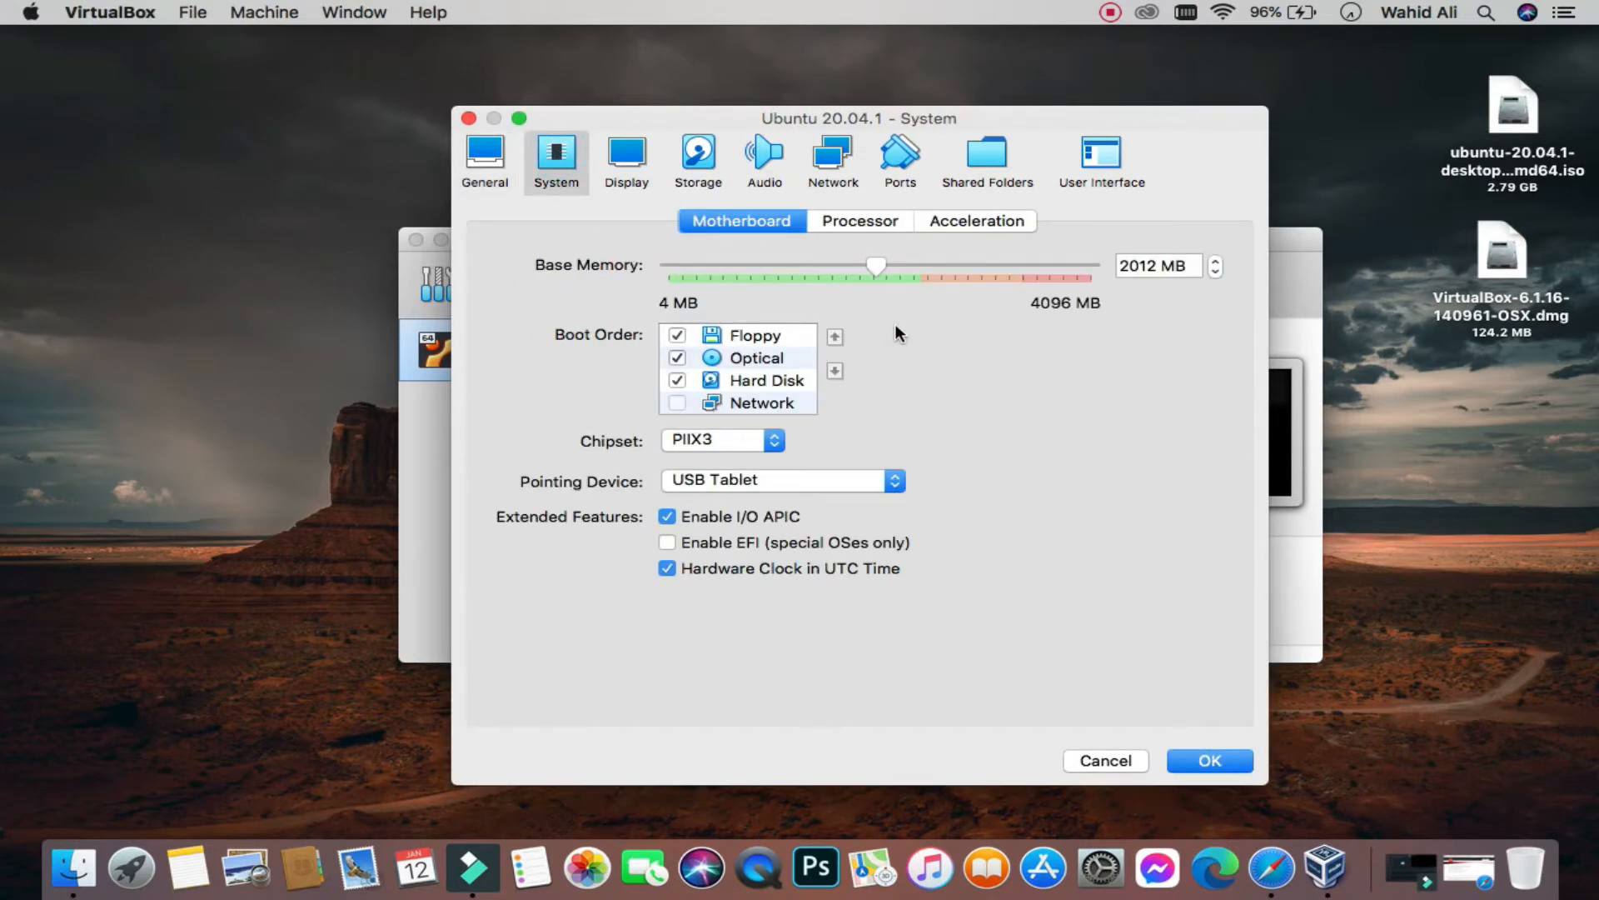
pyautogui.click(866, 221)
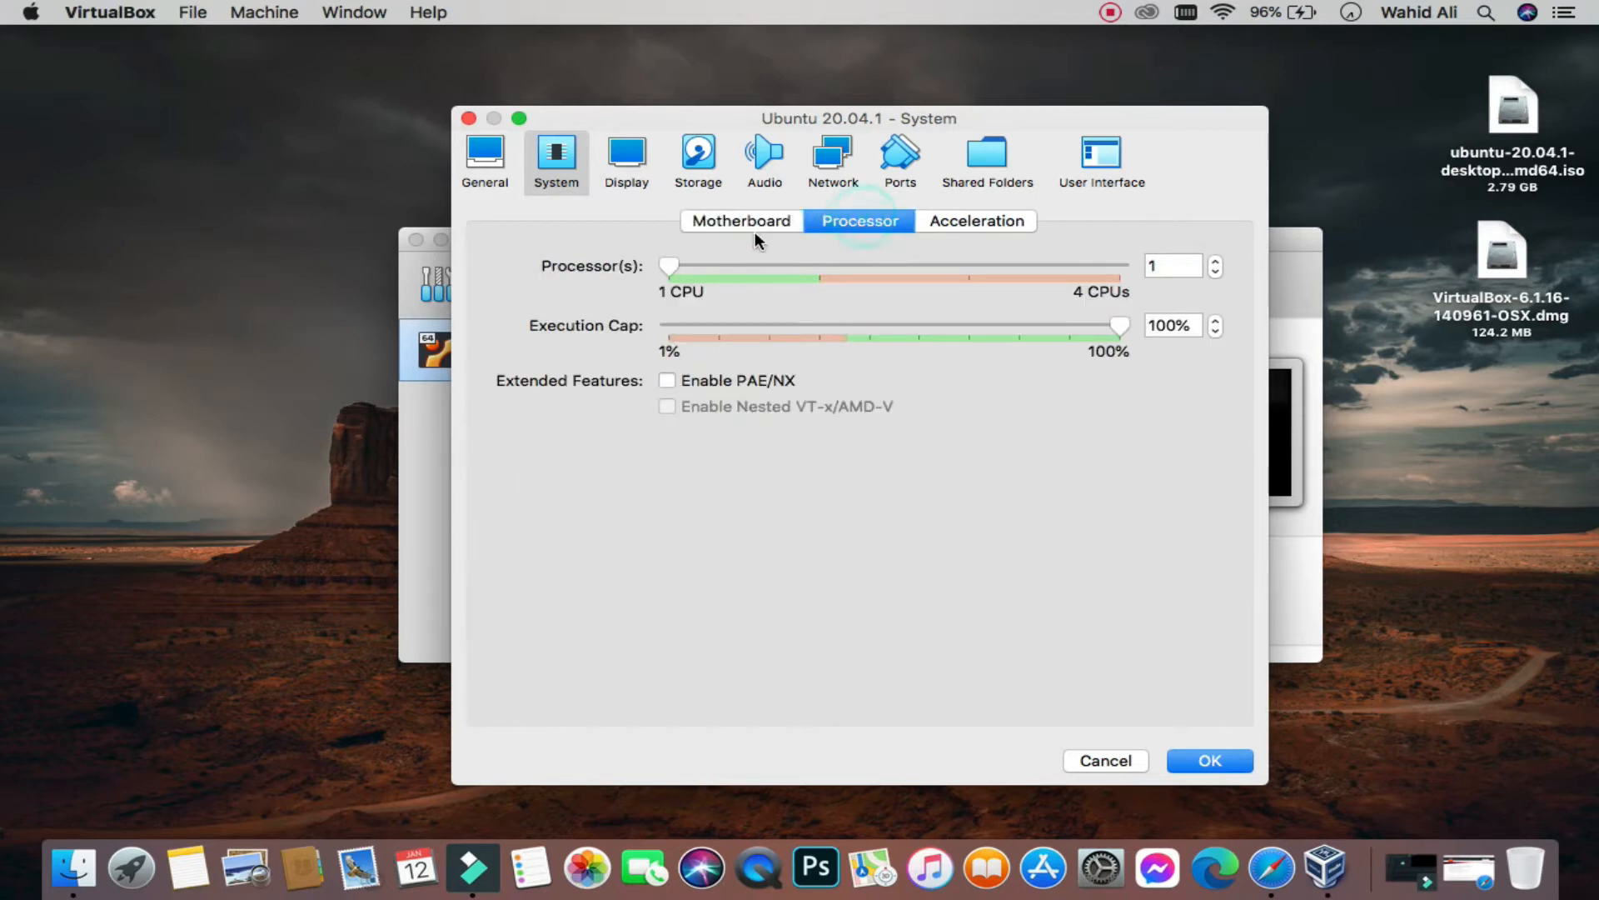
pyautogui.click(812, 263)
pyautogui.click(631, 163)
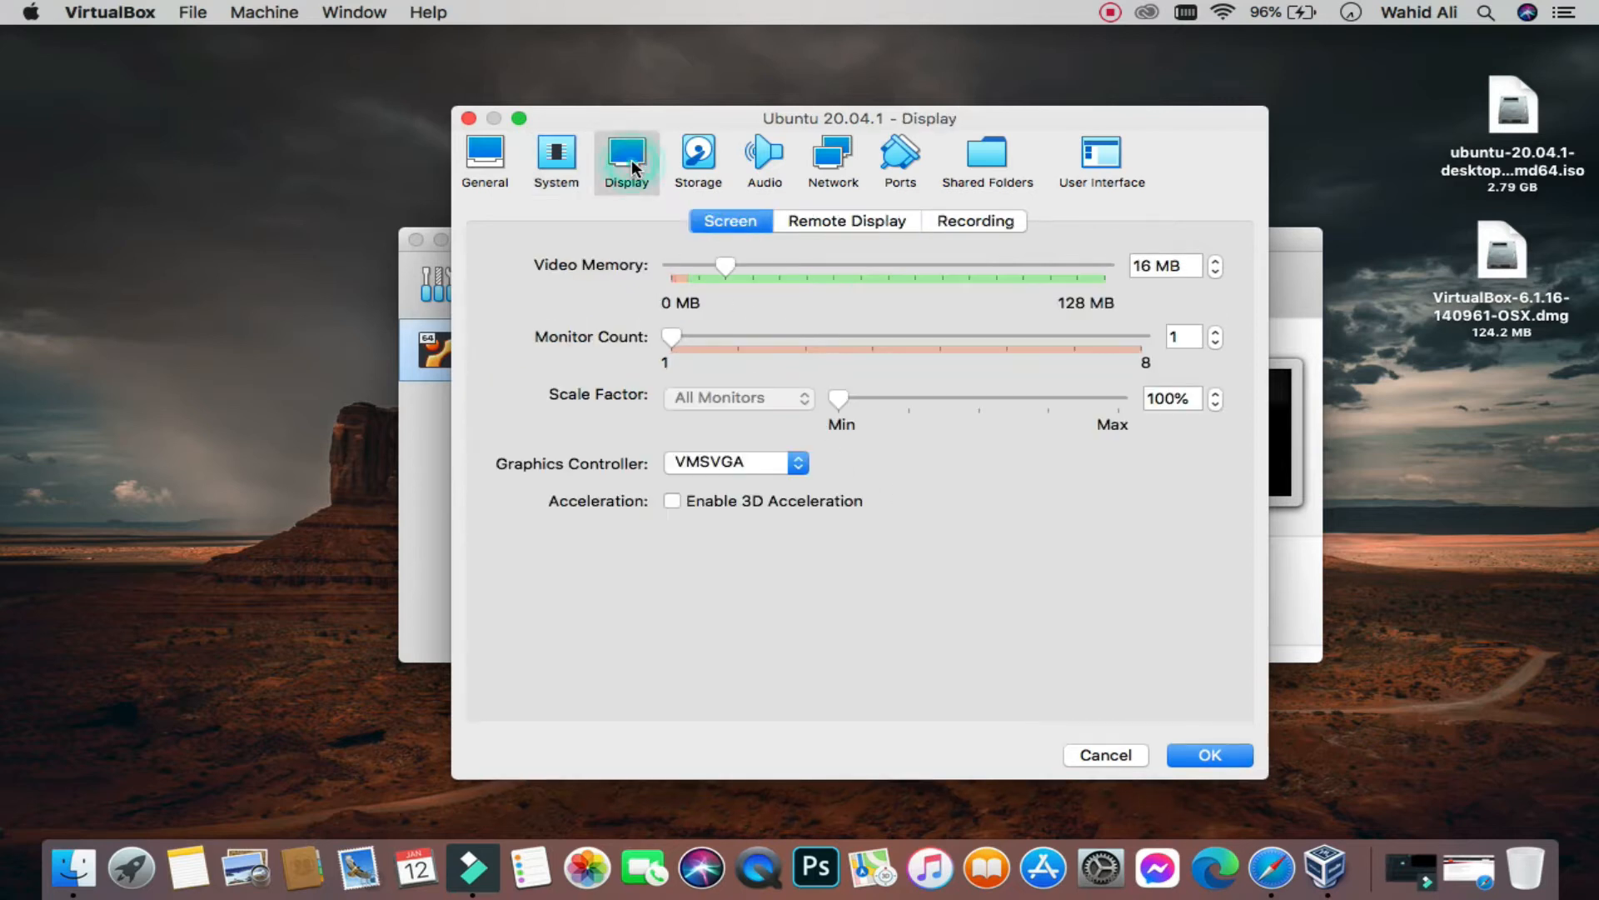
pyautogui.click(695, 167)
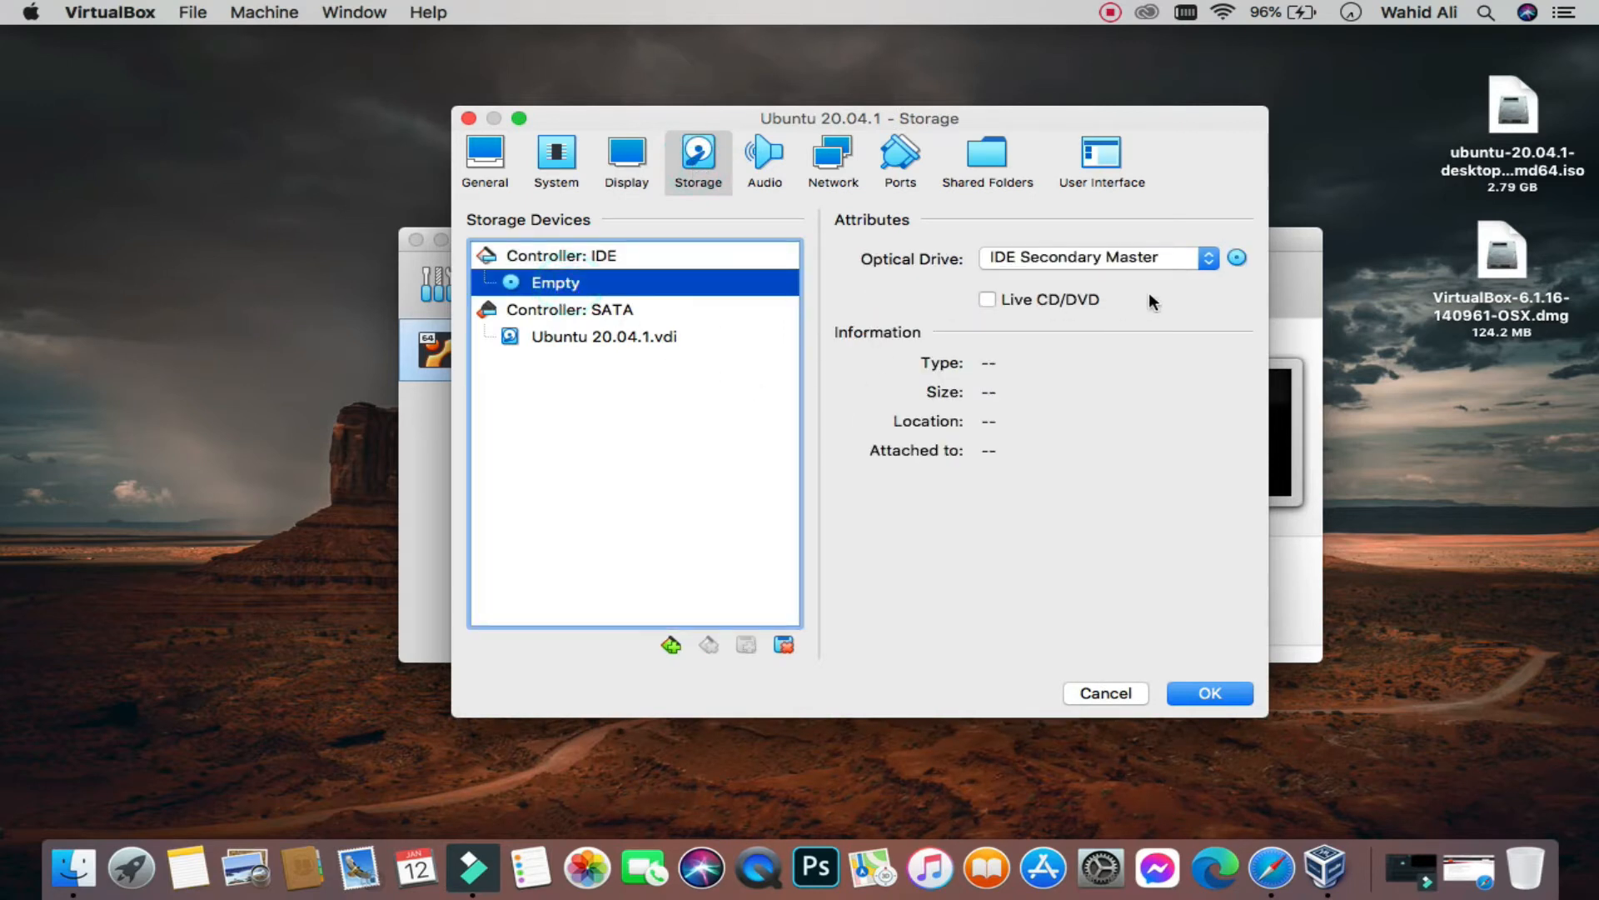
# Step: Attach ubuntu-20.04.1-desktop-amd64.iso from the Desktop to the optical drive and save
pyautogui.click(1237, 258)
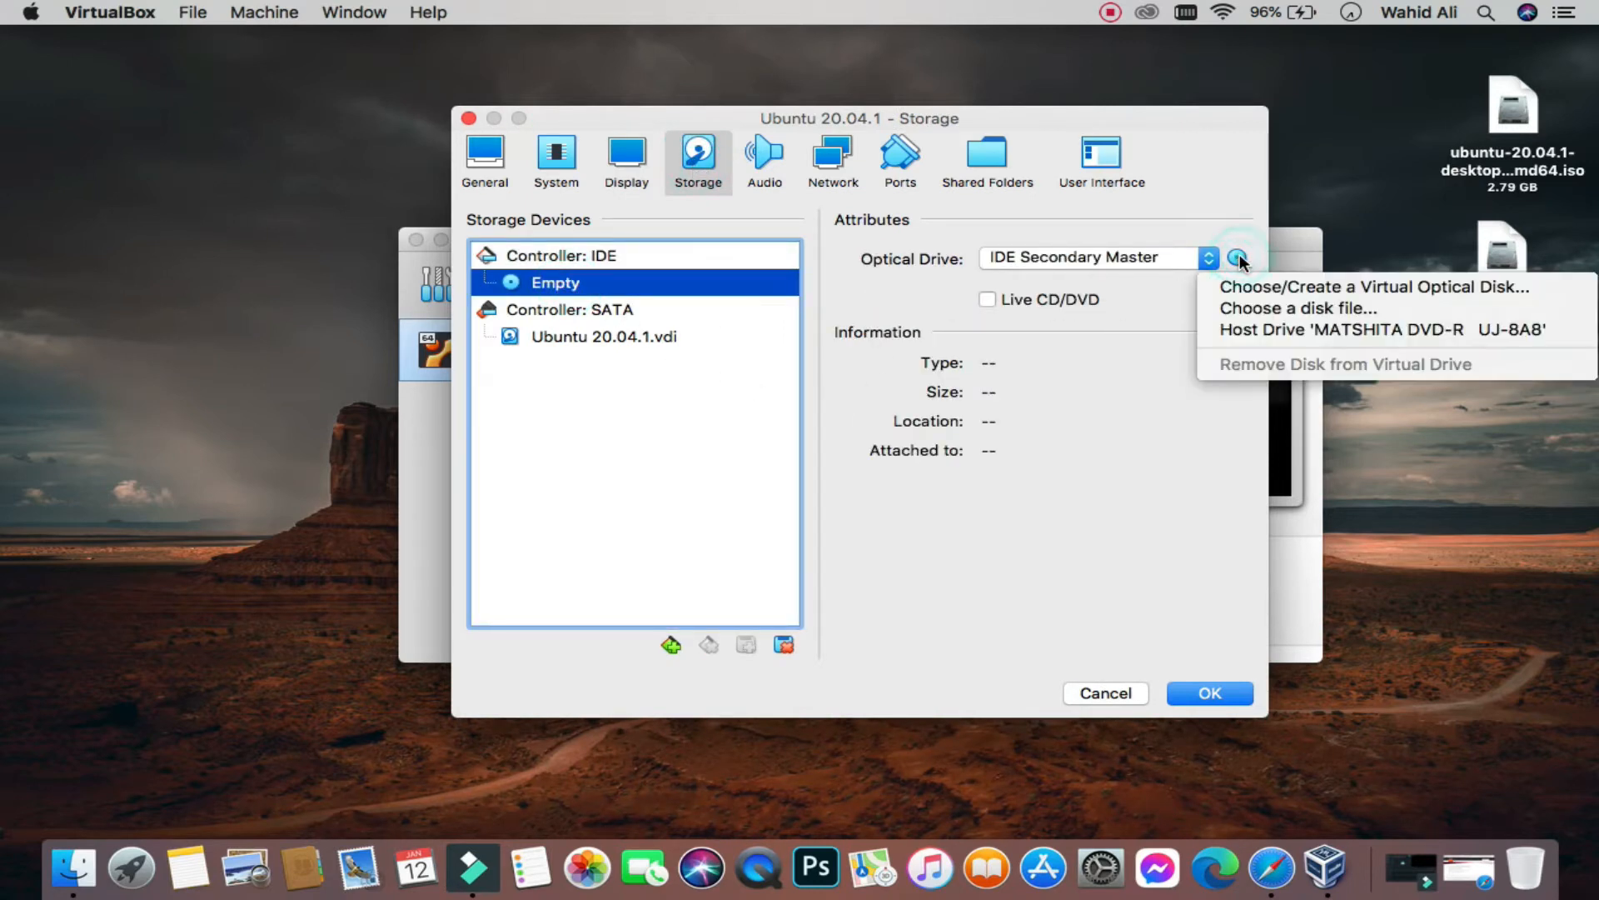
pyautogui.click(1259, 308)
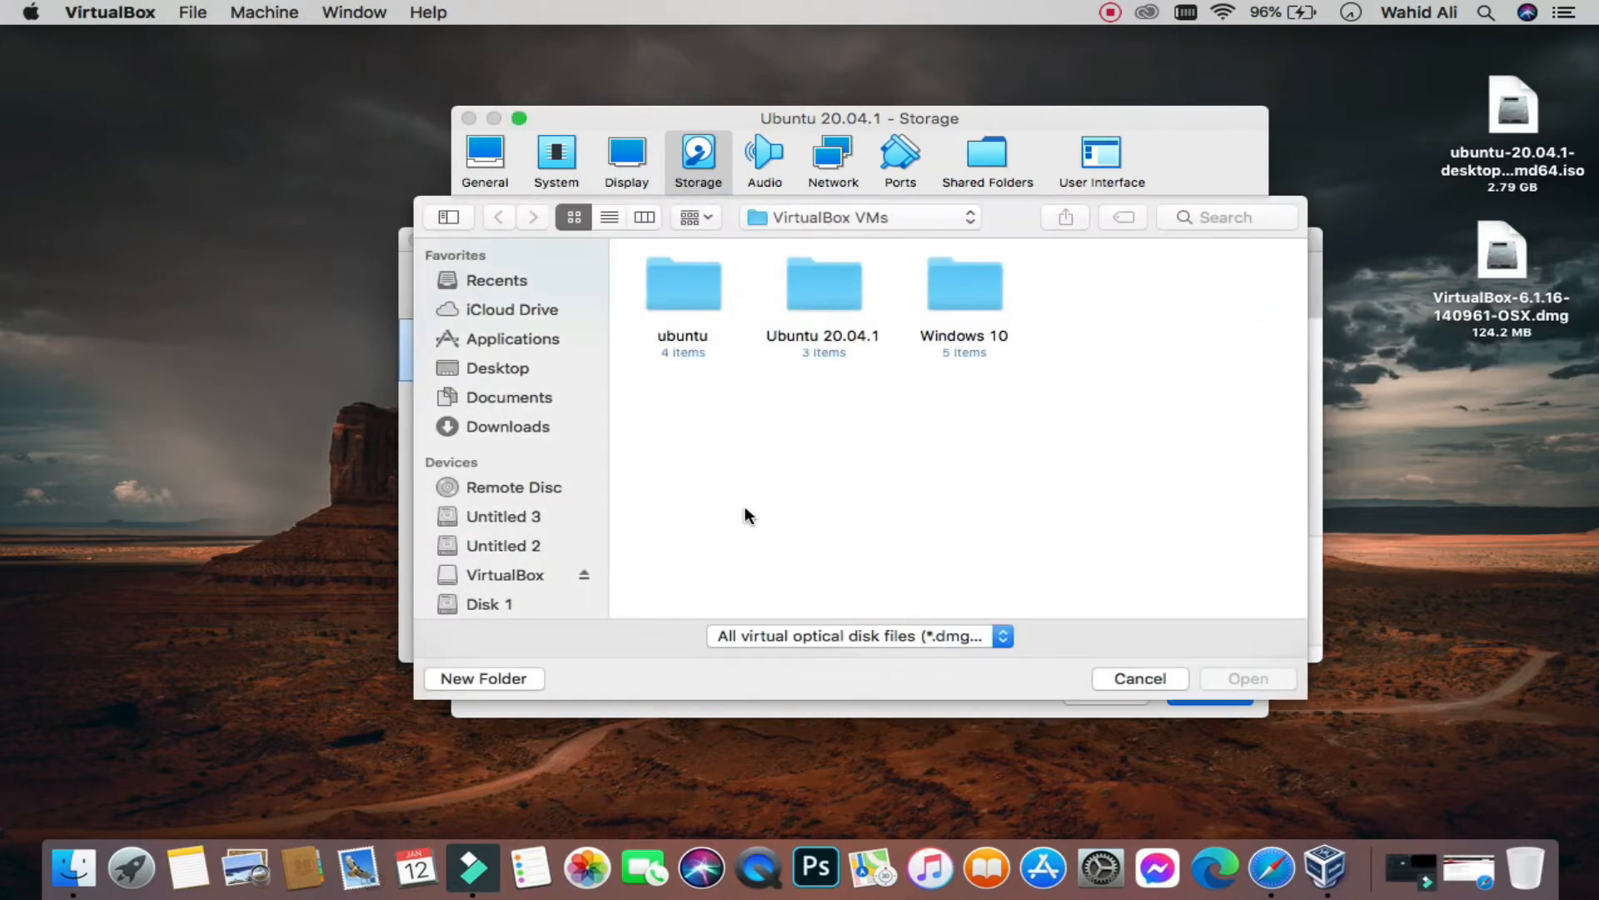
pyautogui.click(514, 366)
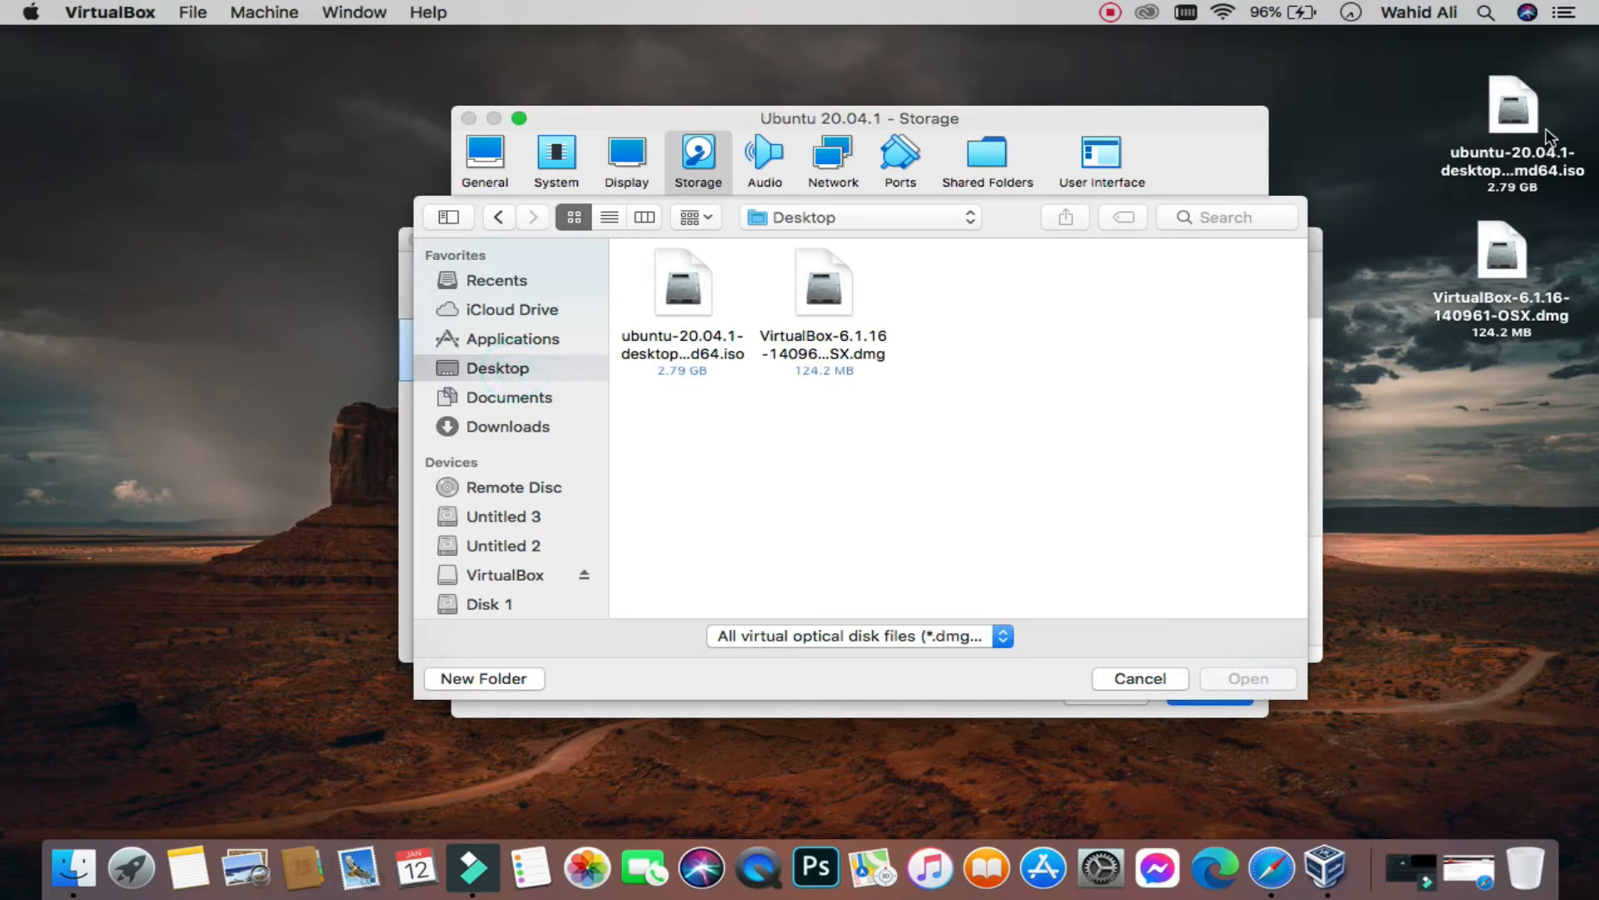
pyautogui.click(693, 282)
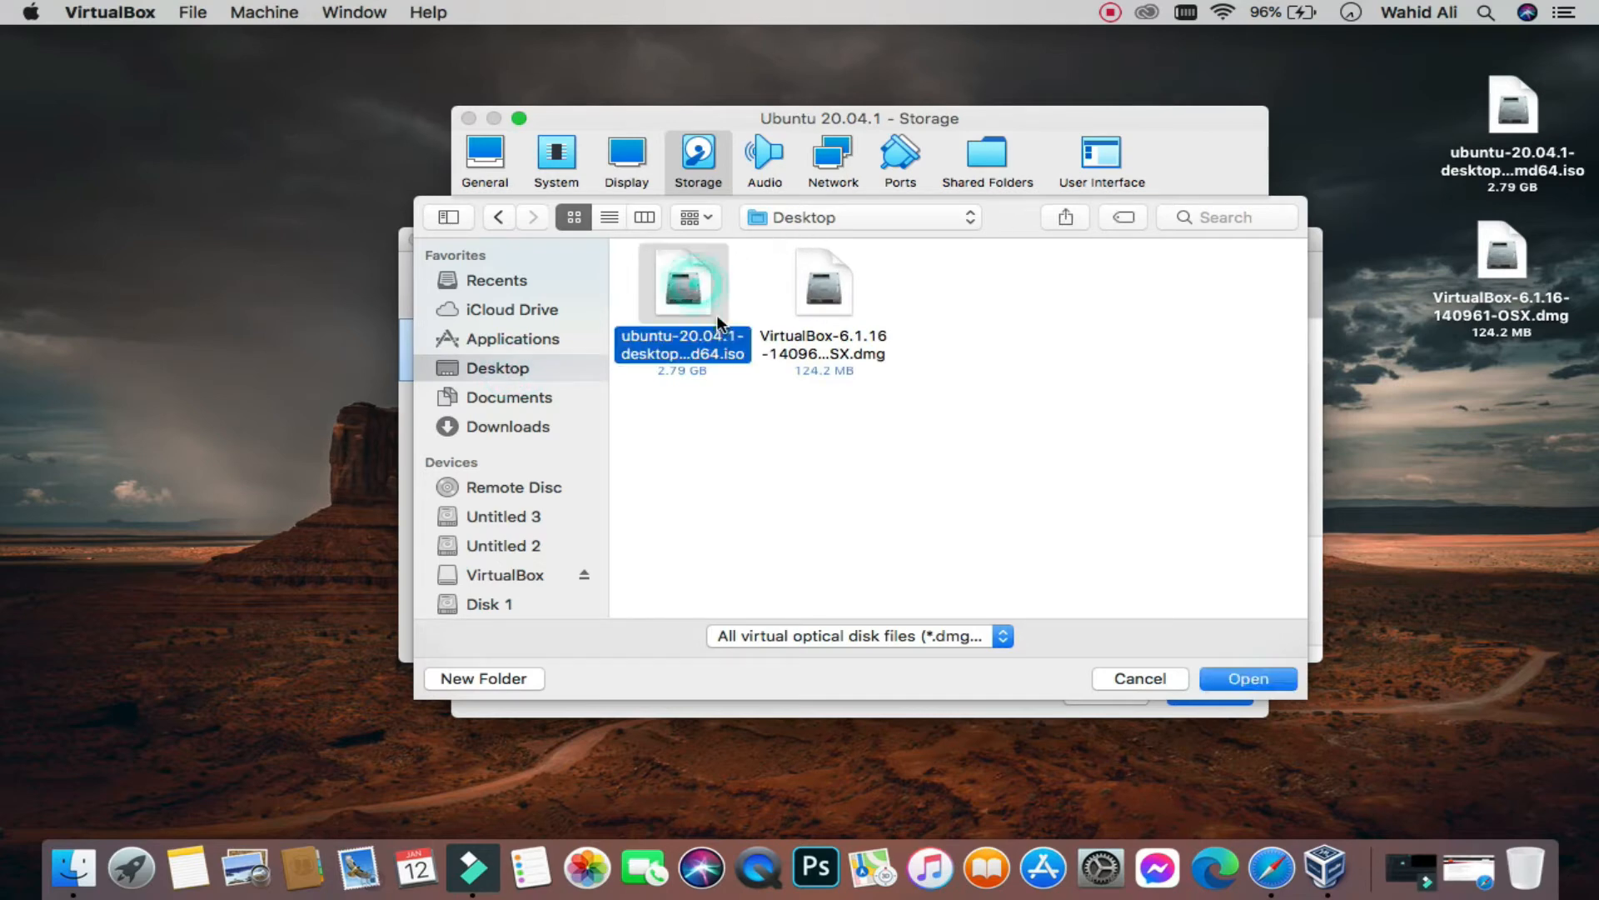
pyautogui.click(1269, 676)
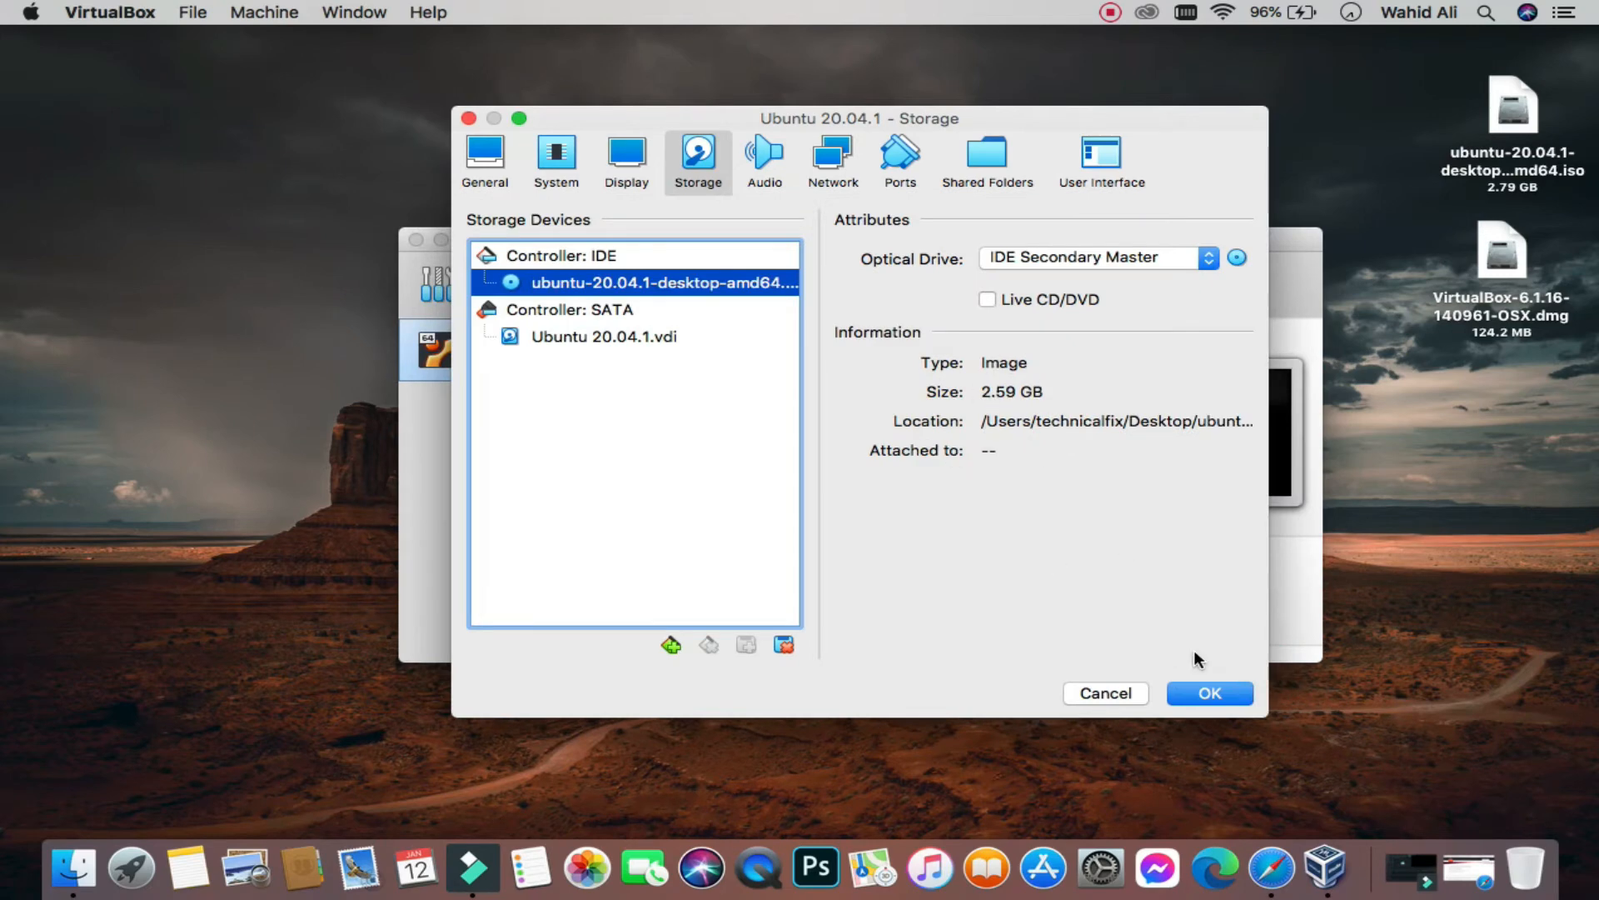
pyautogui.click(1210, 693)
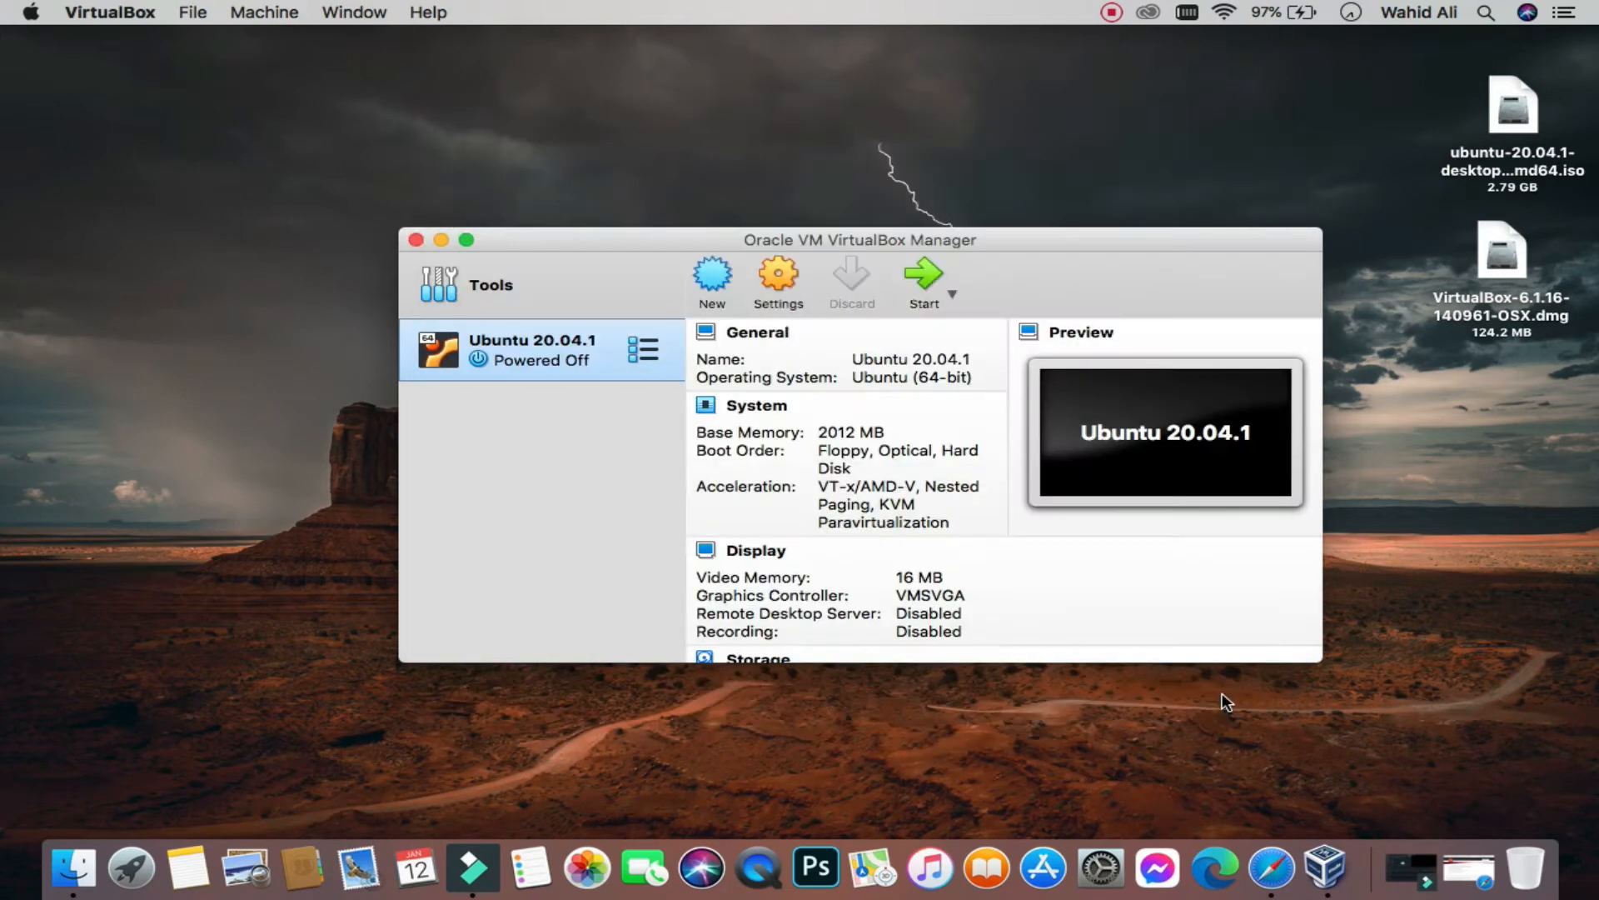
# Step: Start the Ubuntu 20.04.1 VM with ubuntu-20.04.1-desktop-amd64.iso selected as startup disk
pyautogui.scroll(-10, 957, 478)
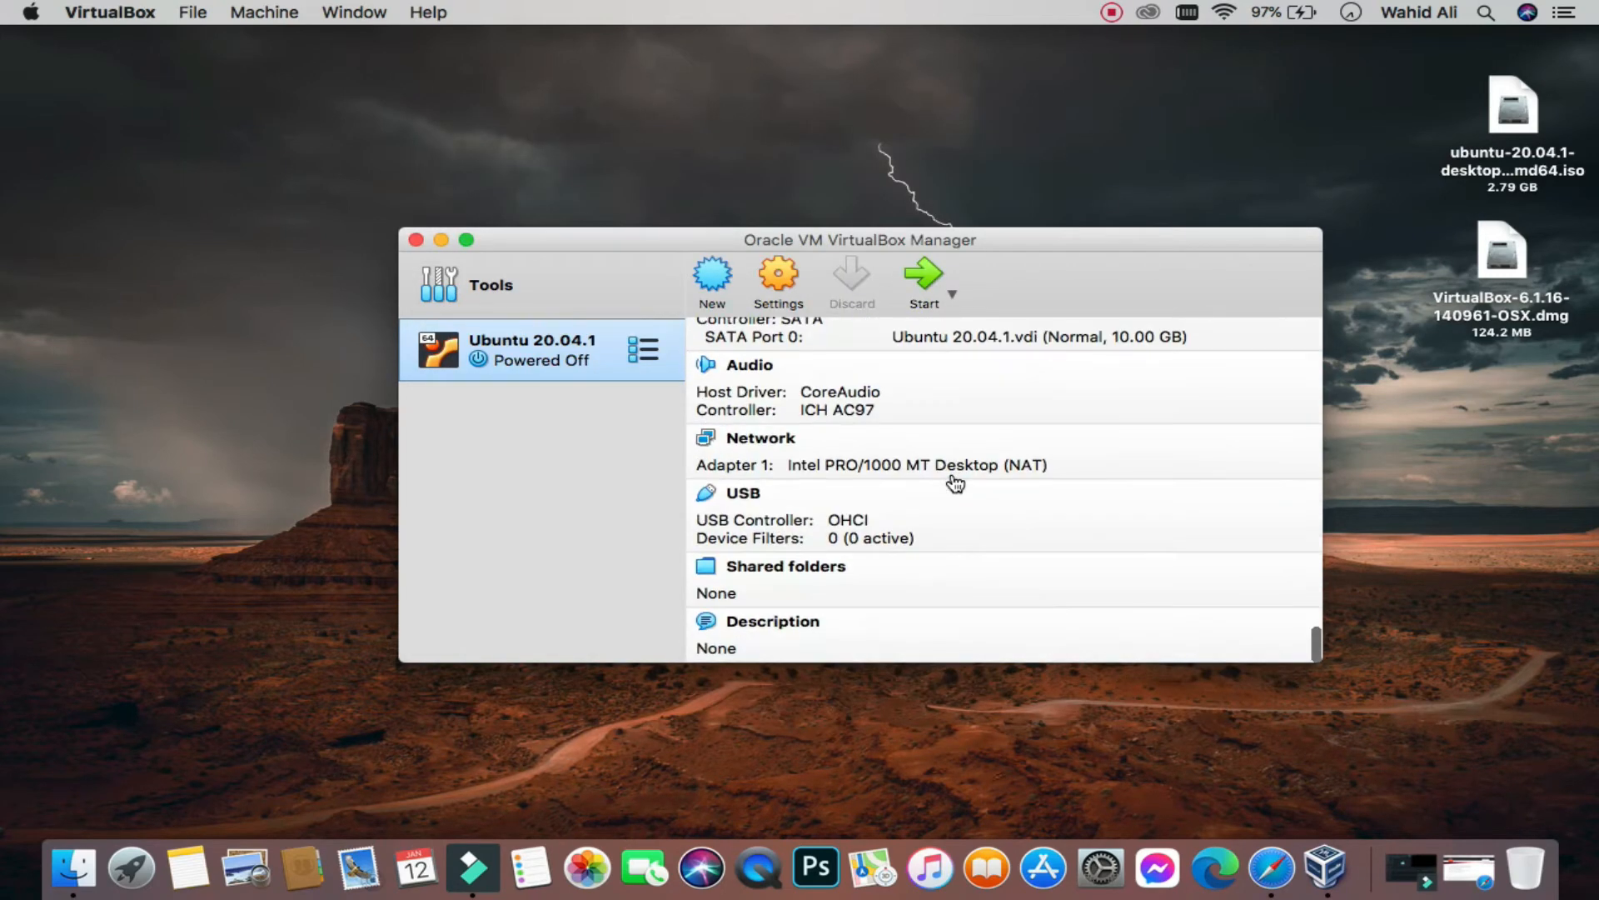
pyautogui.scroll(10, 956, 483)
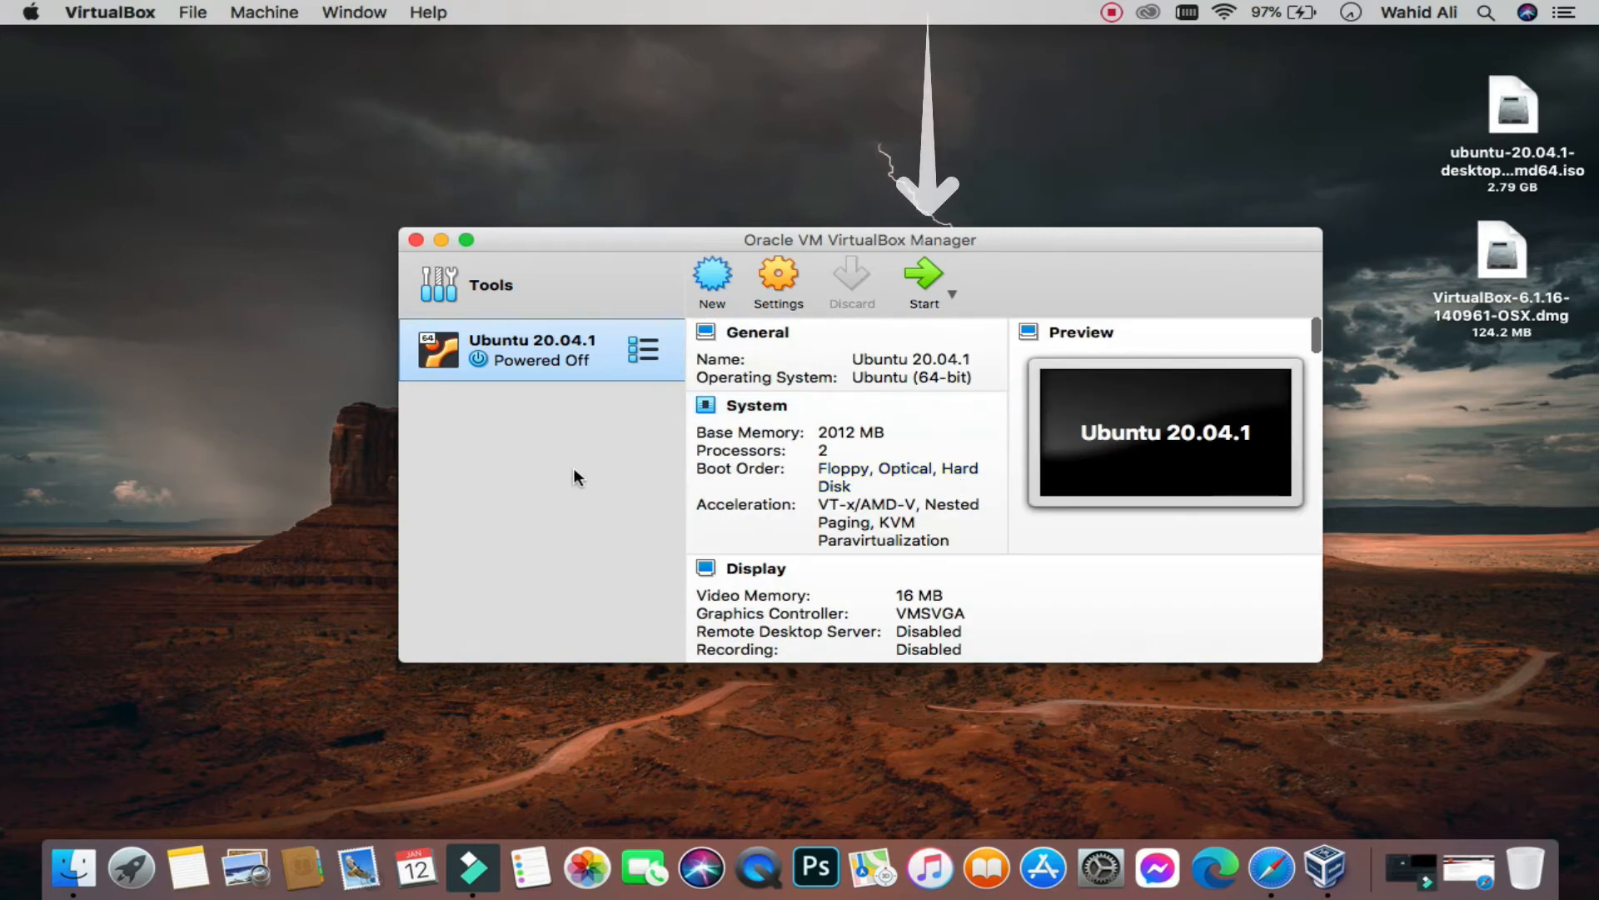
pyautogui.click(918, 271)
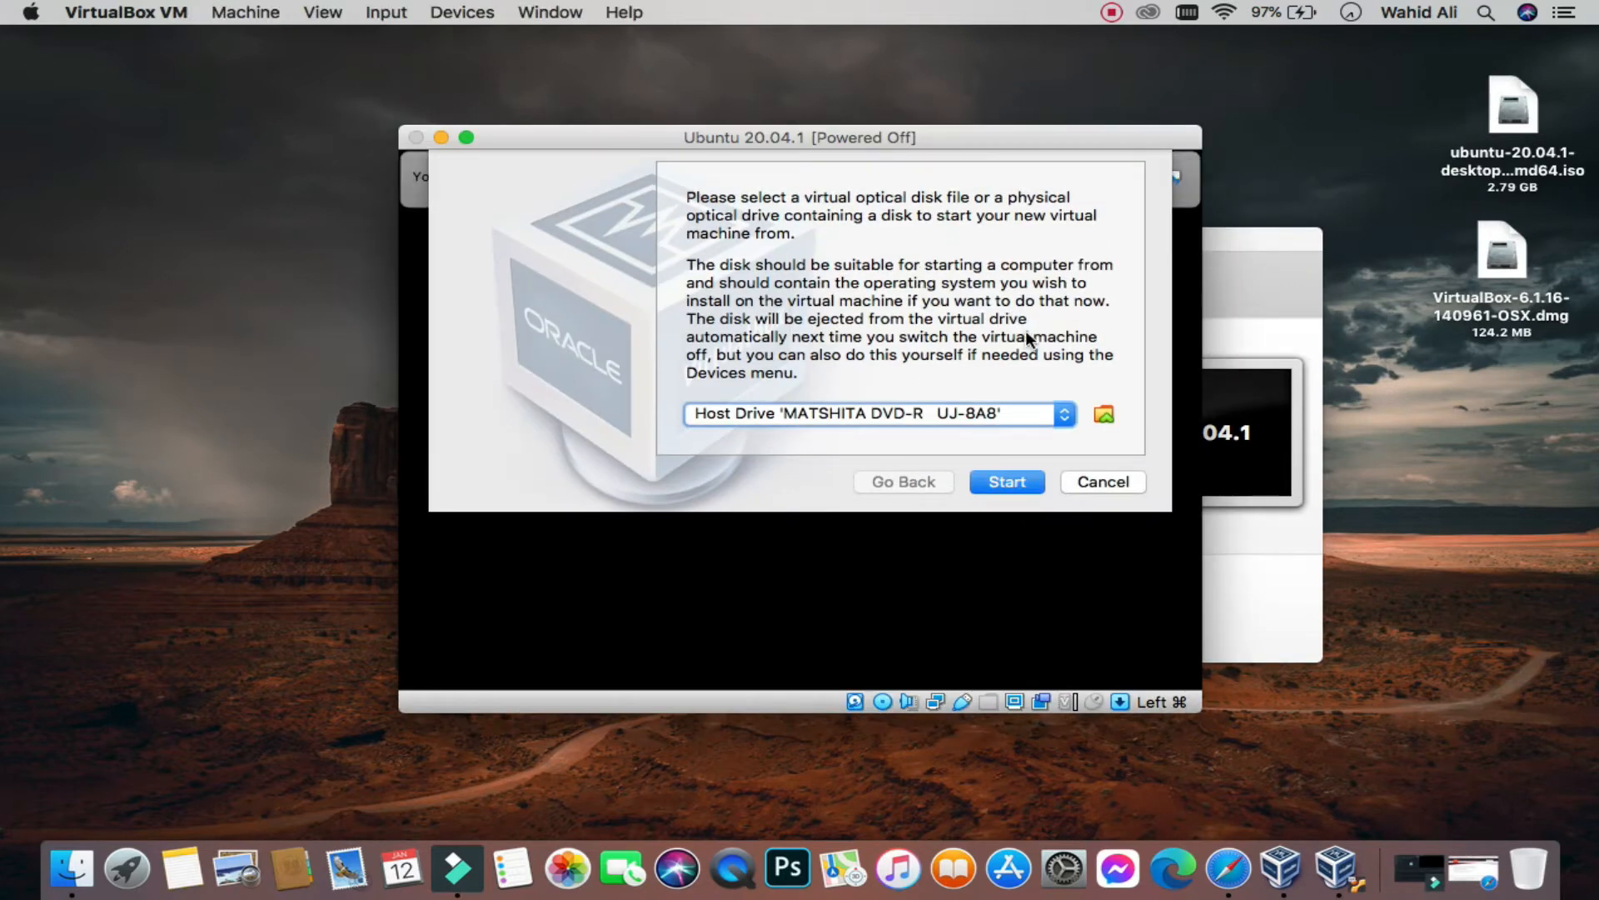
pyautogui.click(1064, 414)
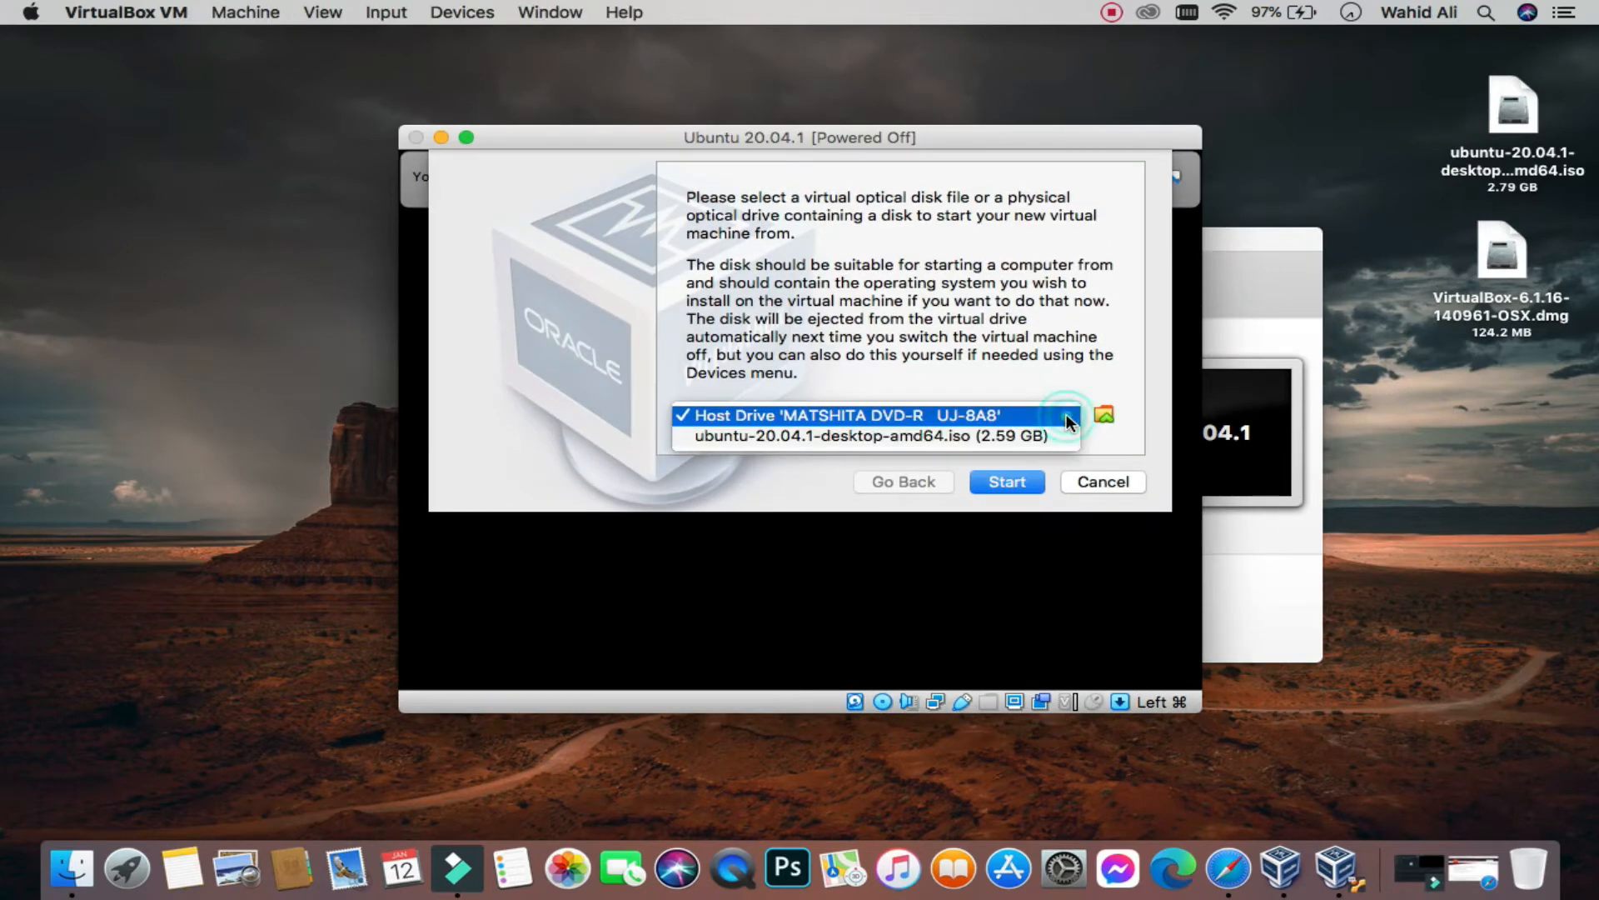
pyautogui.click(992, 436)
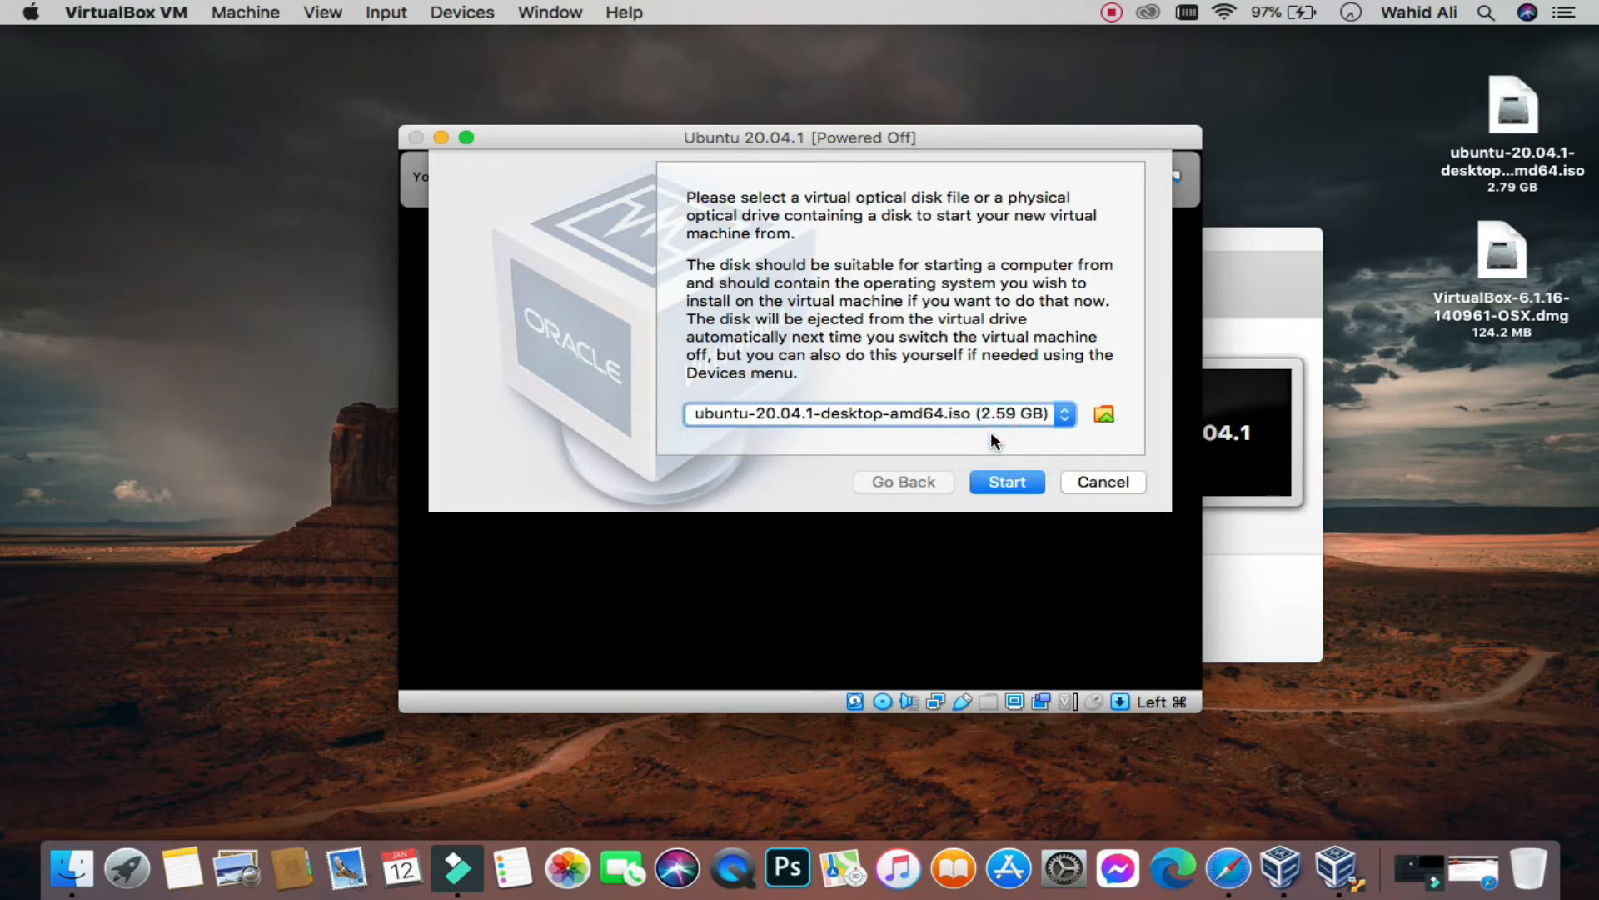
pyautogui.click(1012, 481)
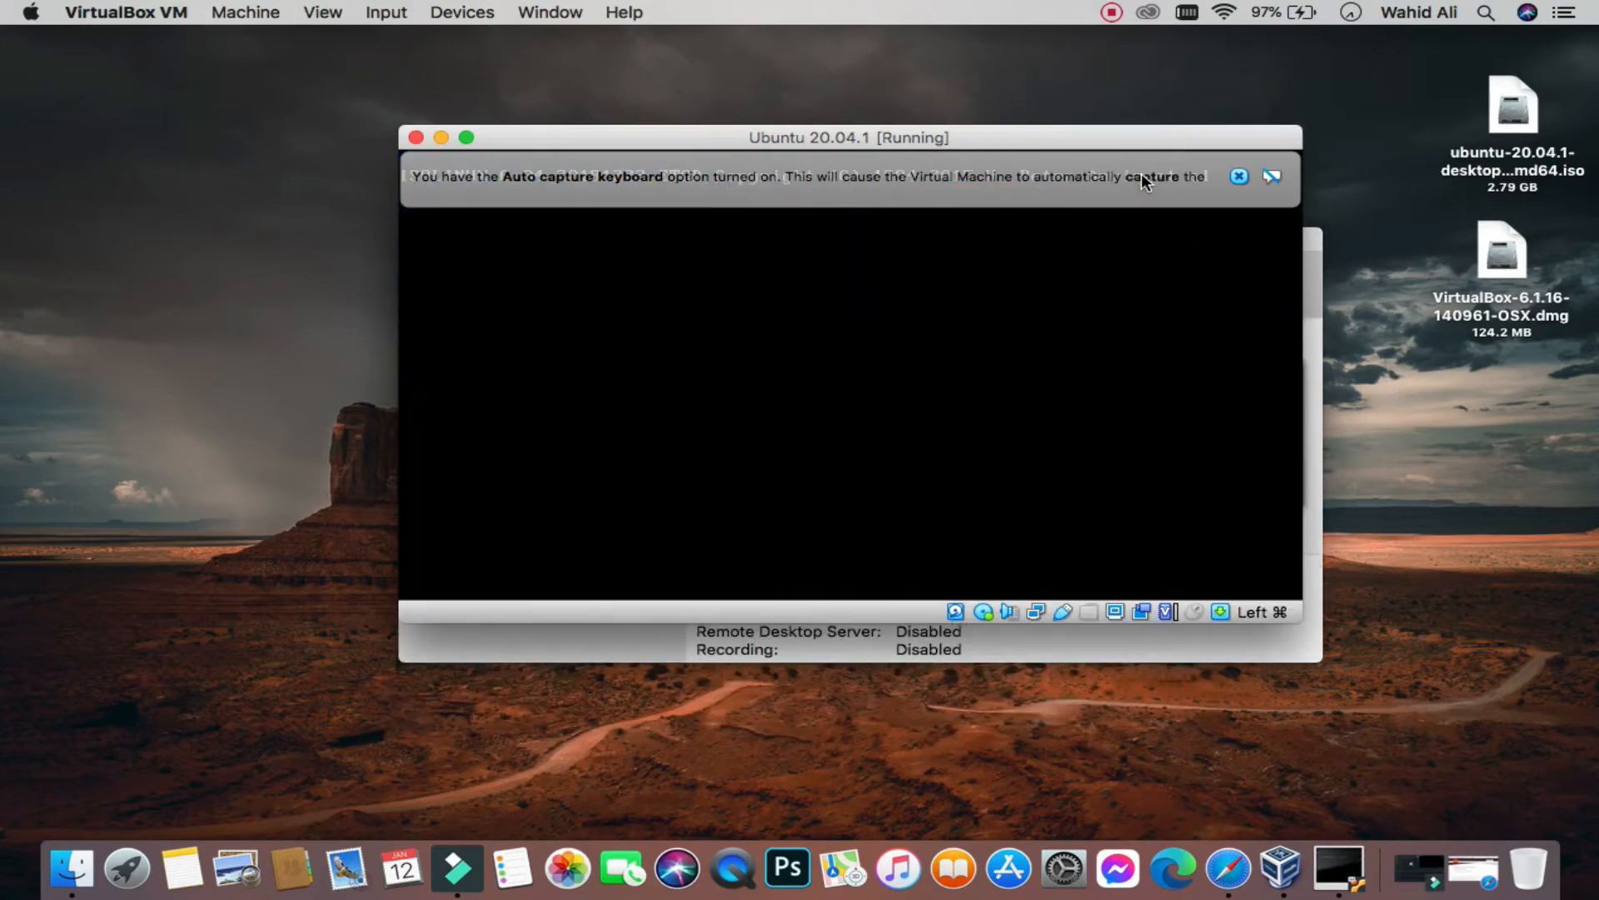
# Step: Dismiss the auto-capture keyboard notice and cancel the Ubuntu disk check with Ctrl+C
pyautogui.click(1139, 176)
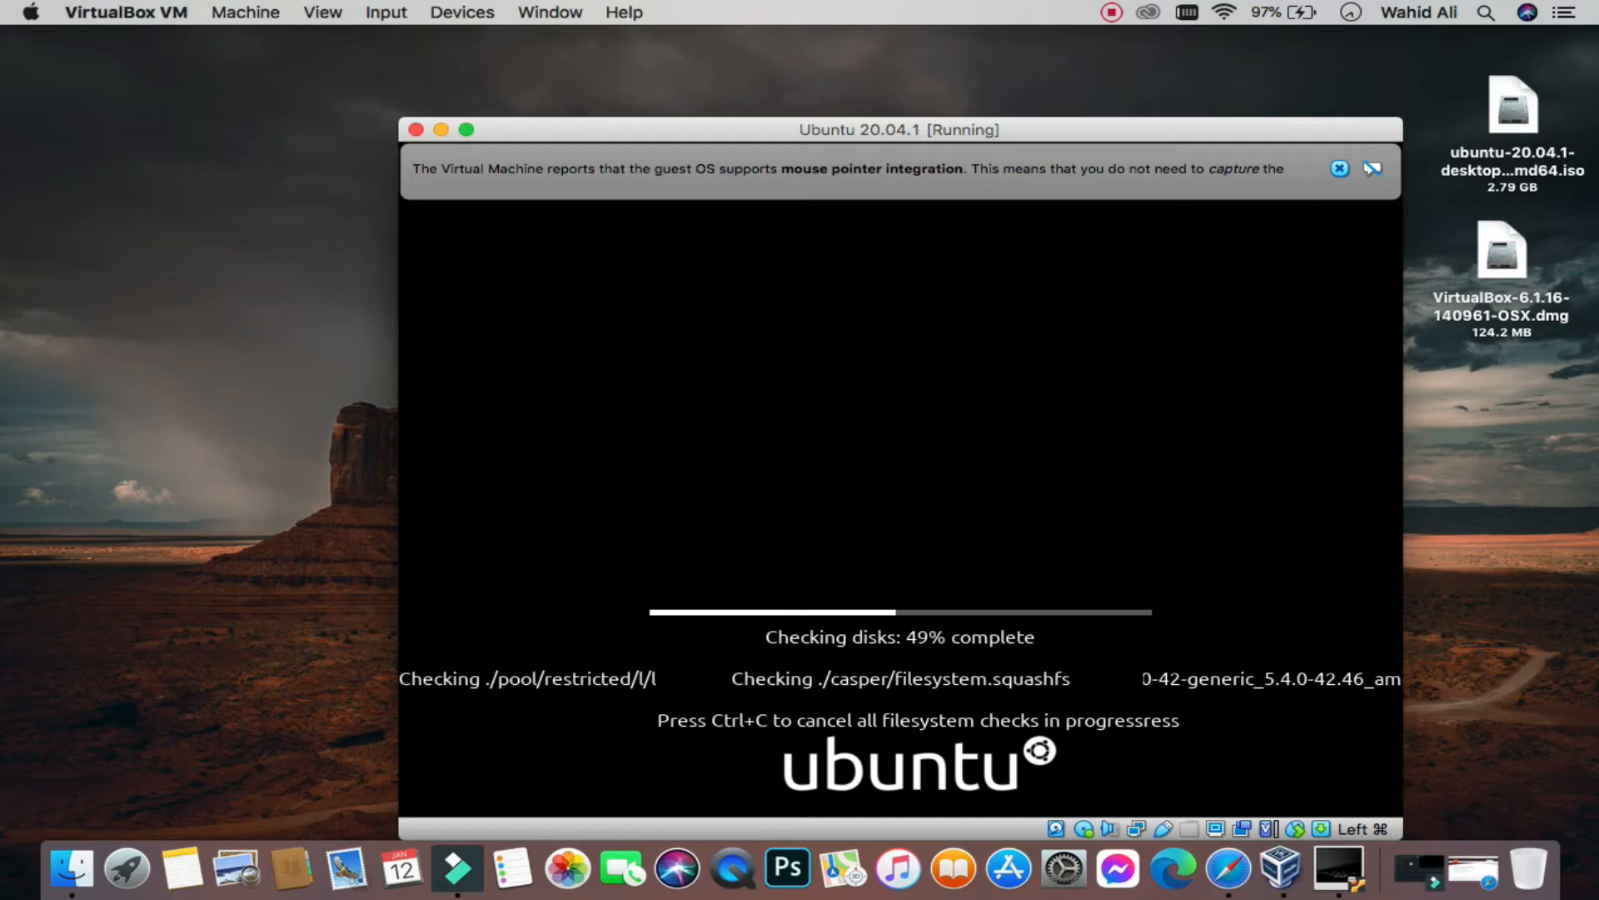
pyautogui.hotkey('ctrl', 'c')
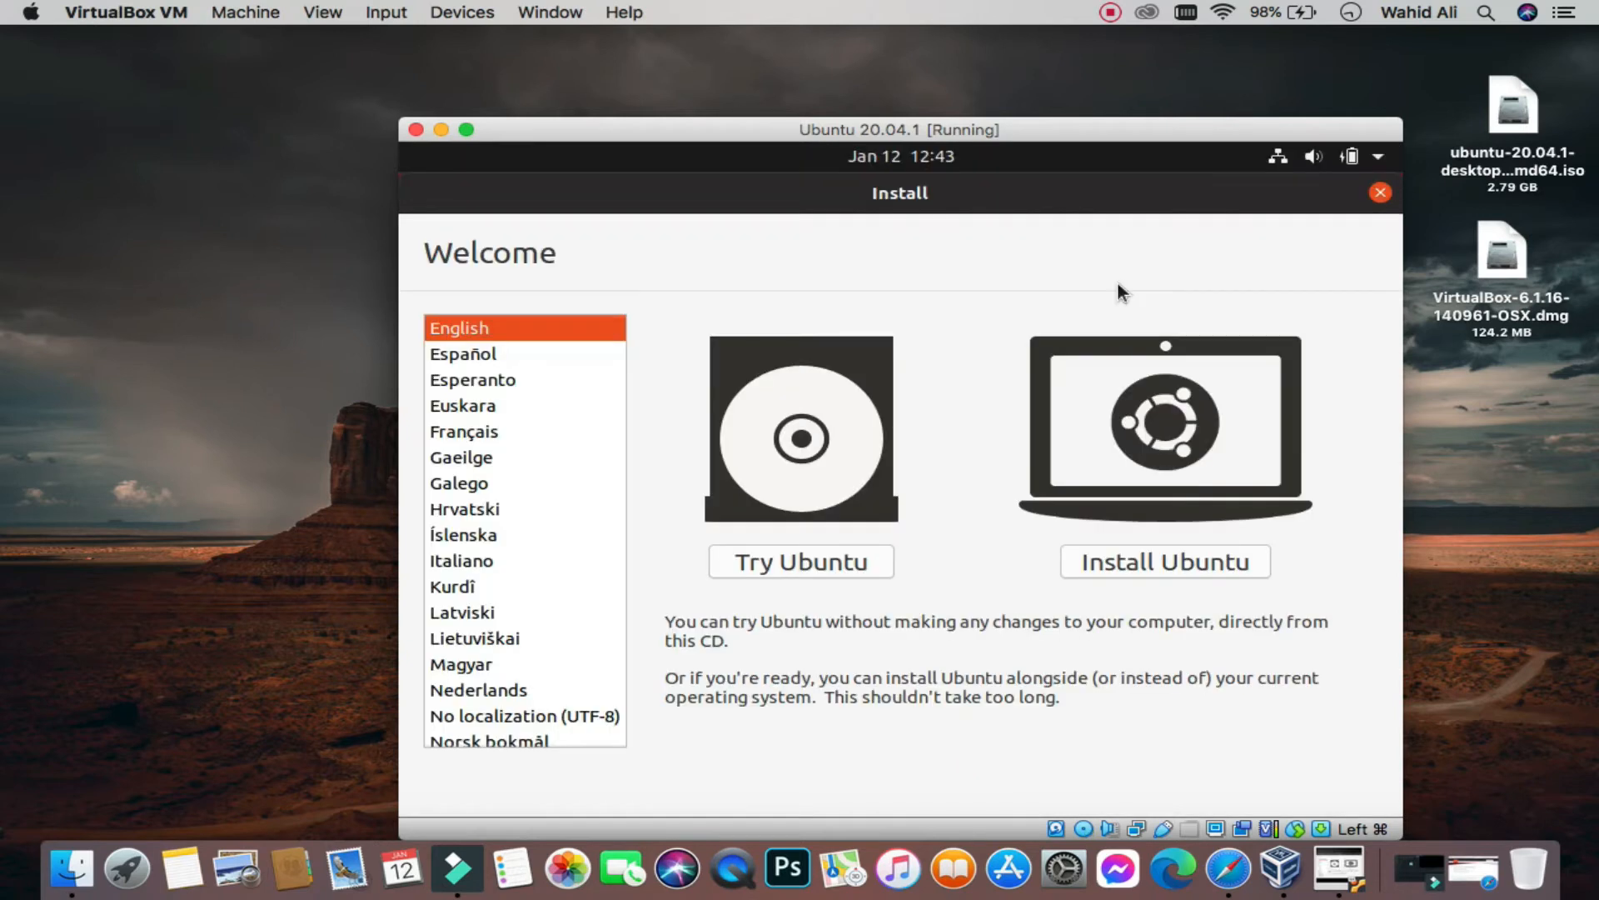
# Step: Choose Install Ubuntu in English with the English (US) keyboard and normal installation plus third-party software
pyautogui.click(1163, 557)
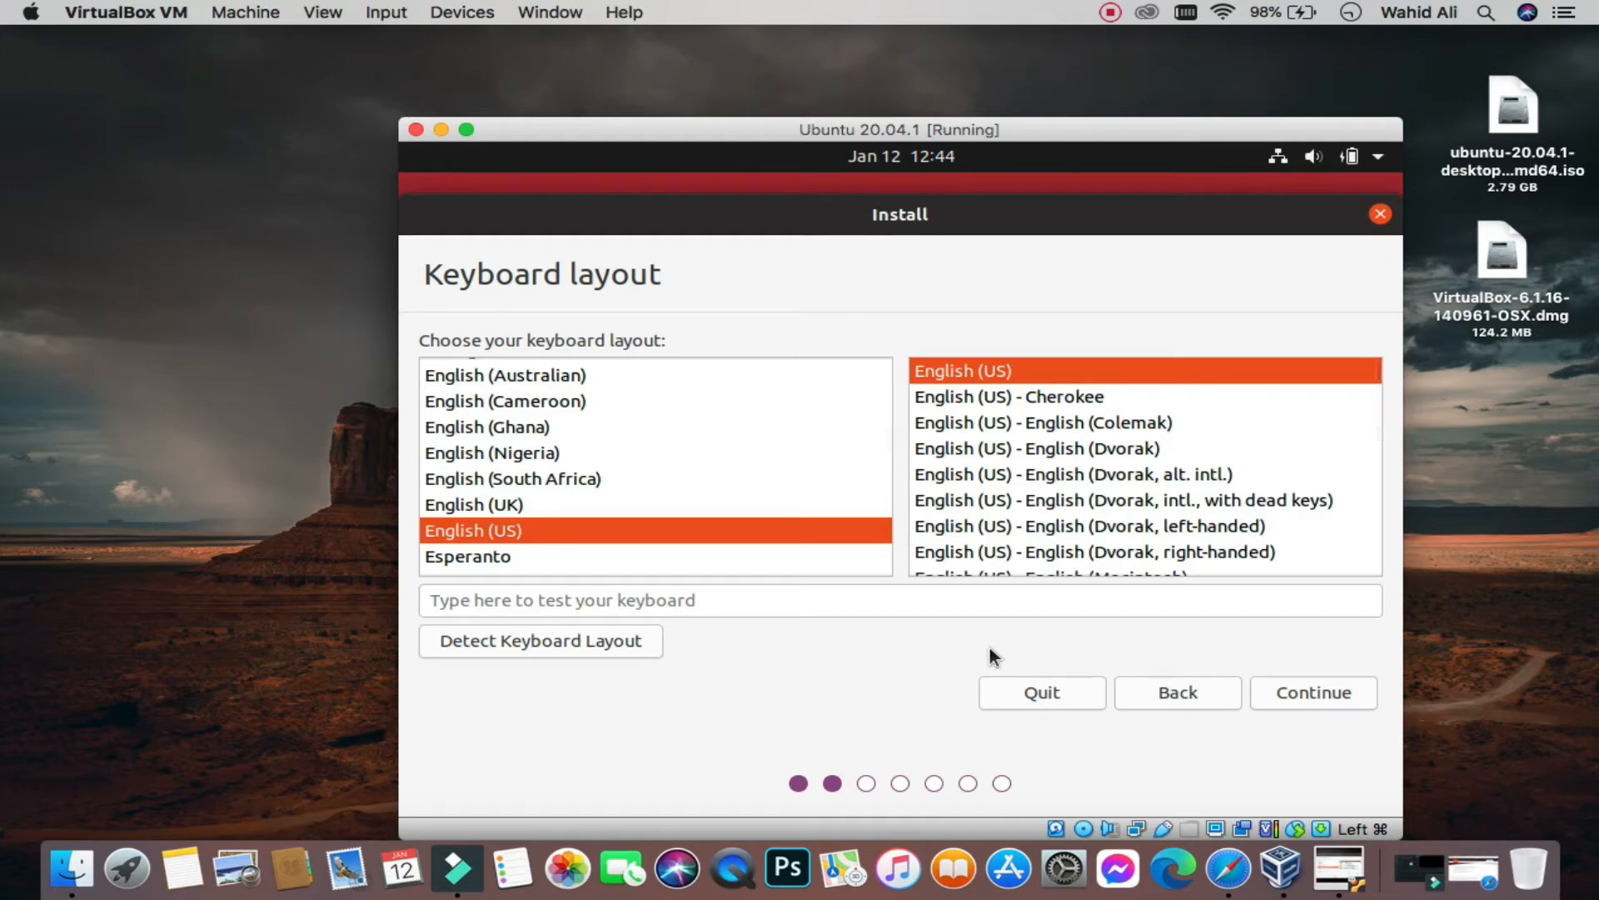
pyautogui.click(1301, 688)
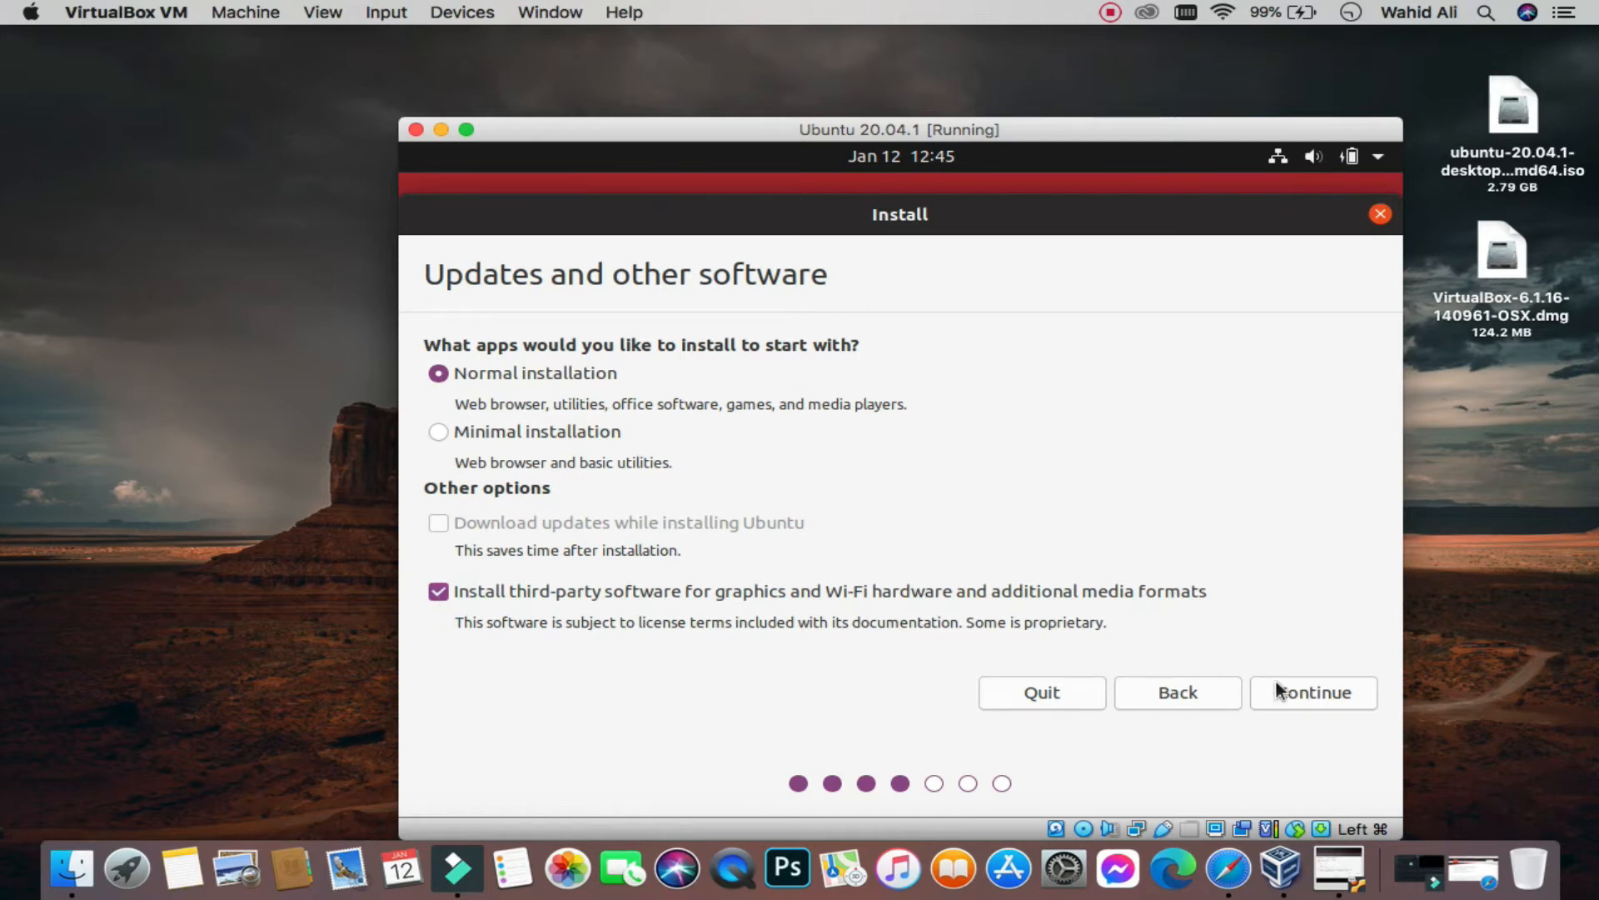
pyautogui.click(1327, 696)
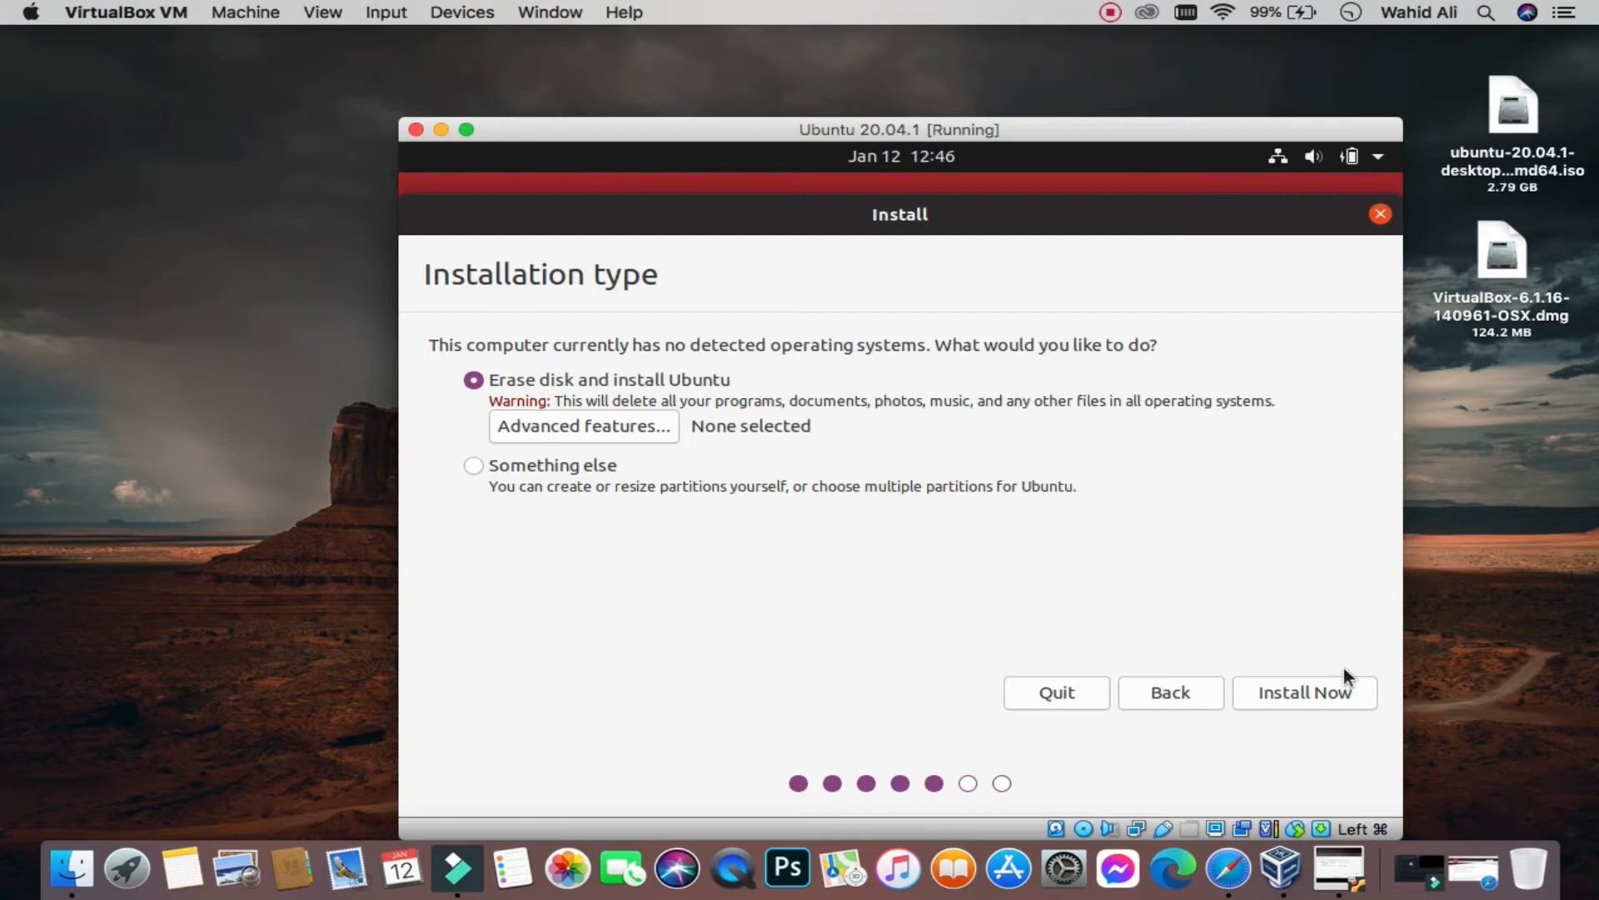
# Step: Install with 'Erase disk and install Ubuntu' and confirm writing the partition changes to disk
pyautogui.click(1327, 696)
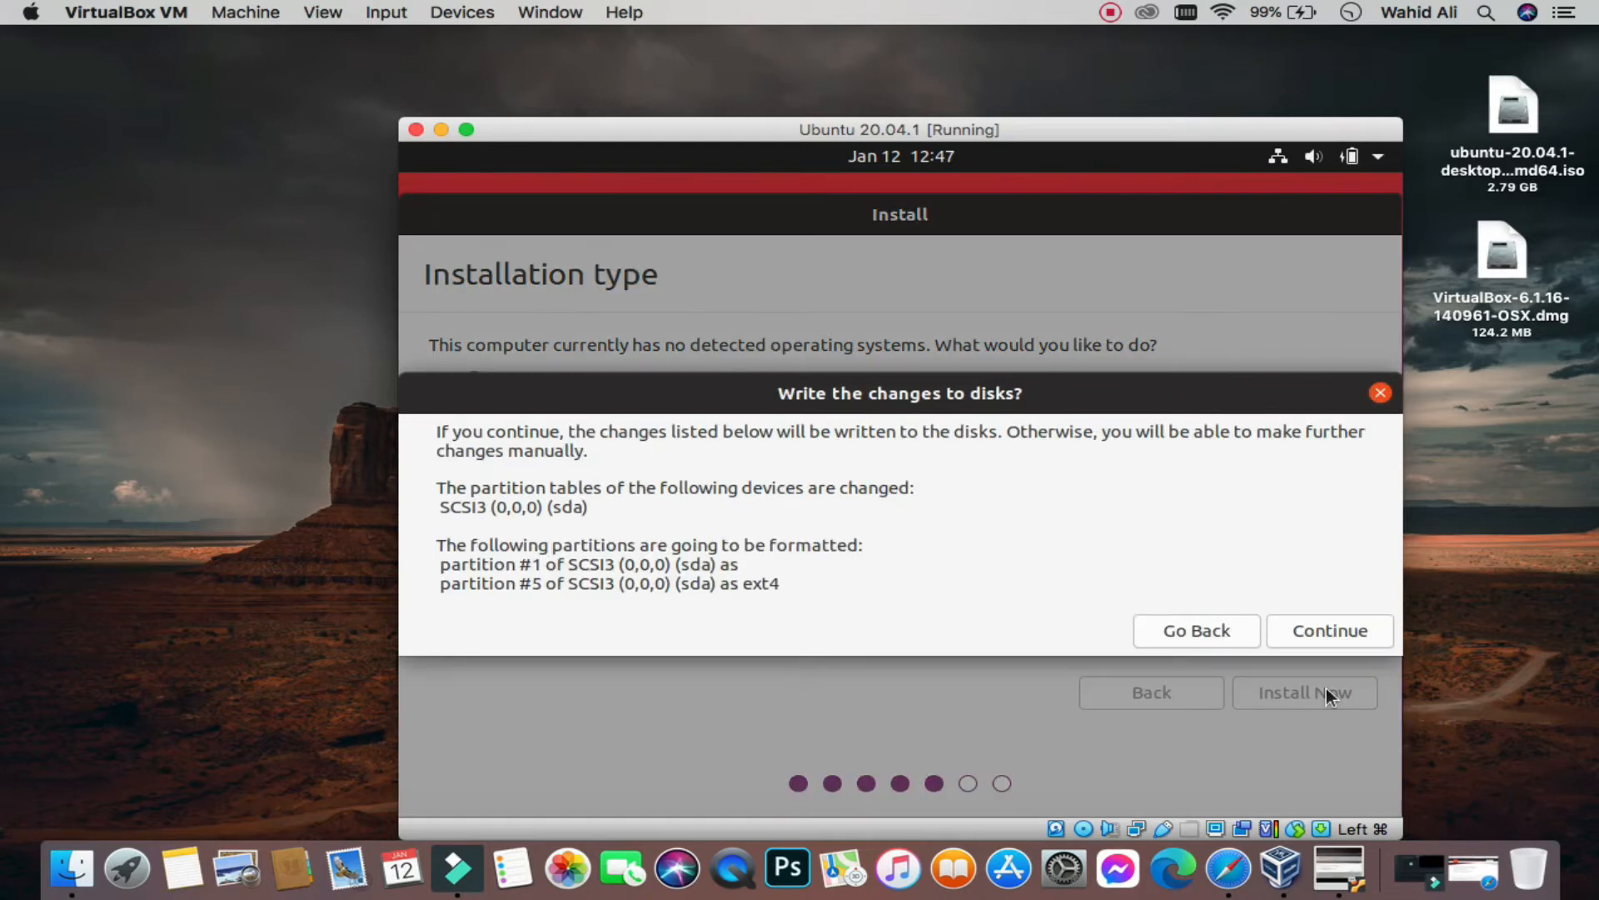
pyautogui.click(1346, 630)
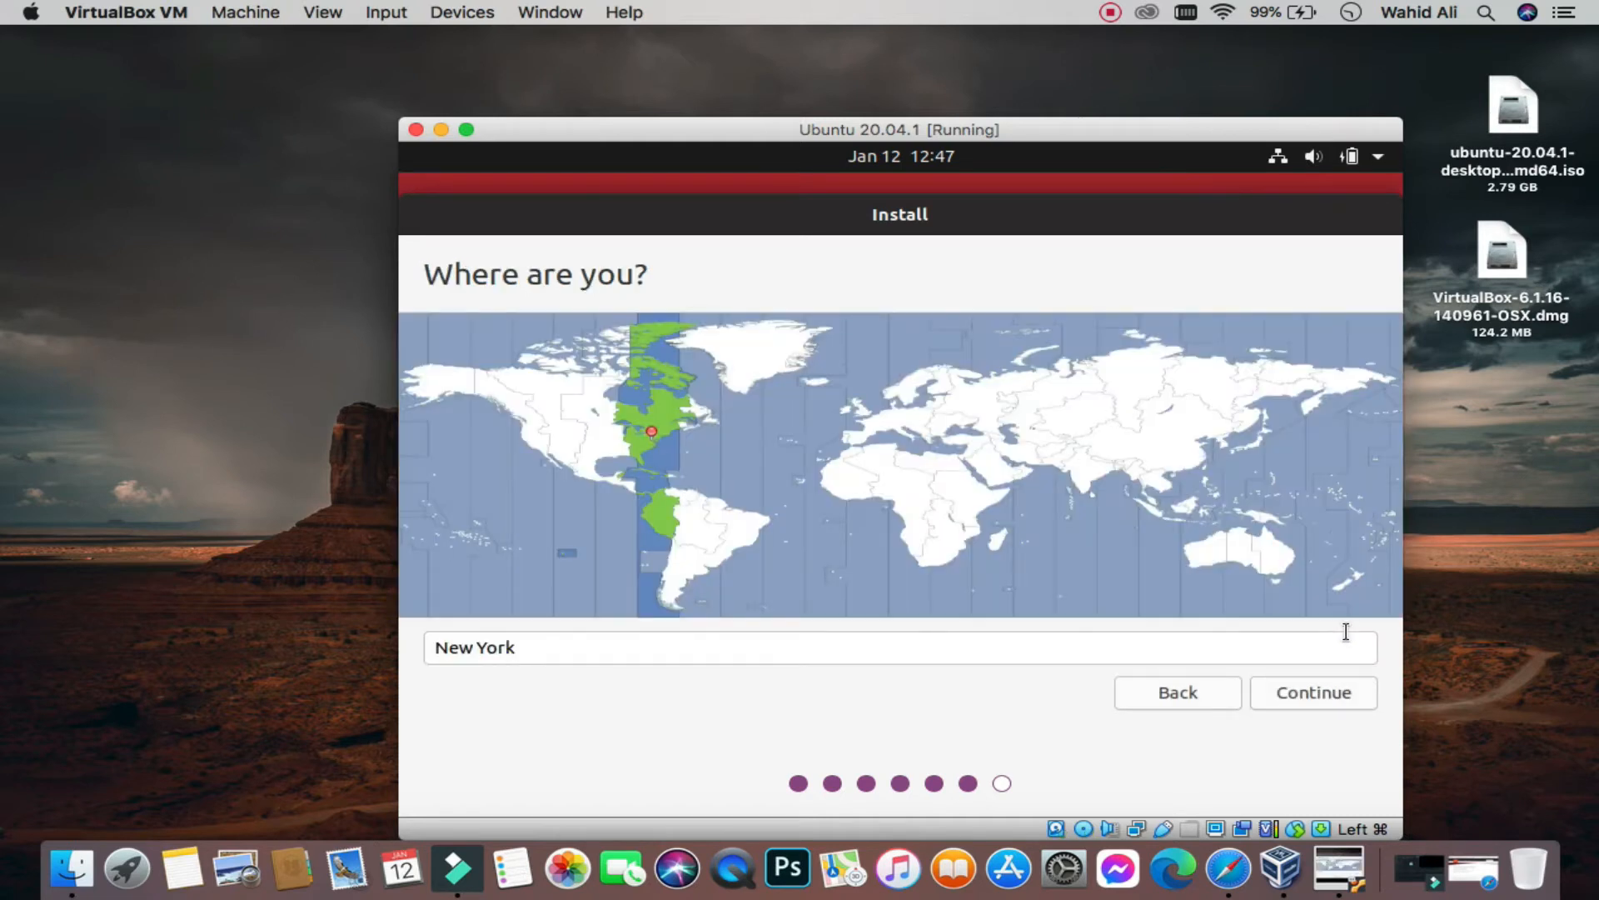
# Step: Pick Karachi on the time zone map and confirm it as the location
pyautogui.click(1214, 402)
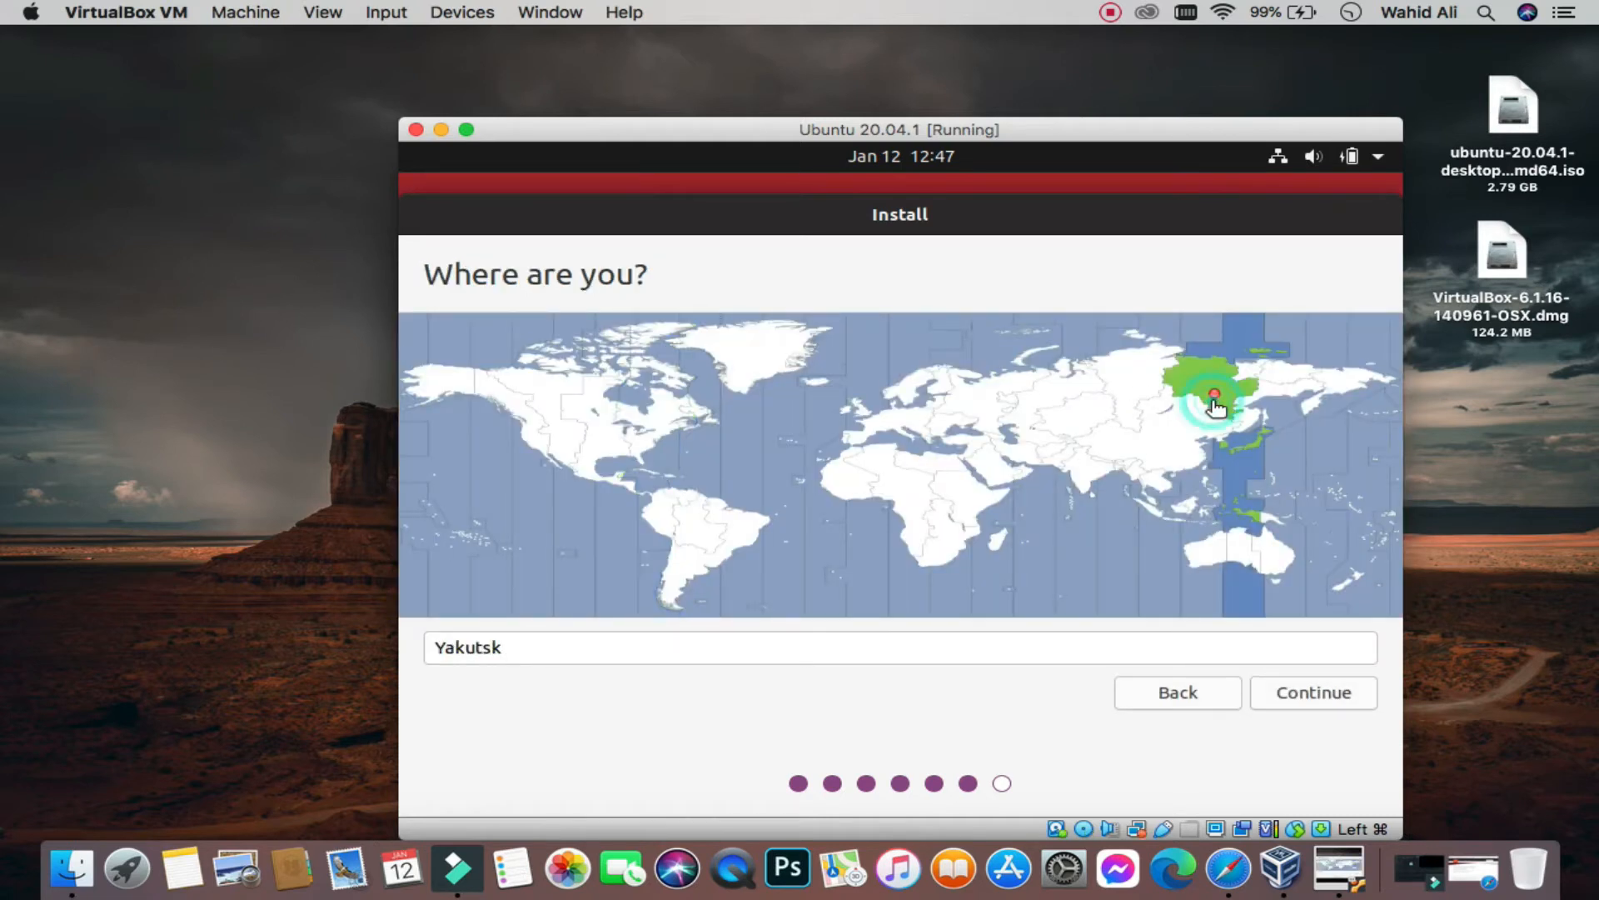
pyautogui.click(1064, 447)
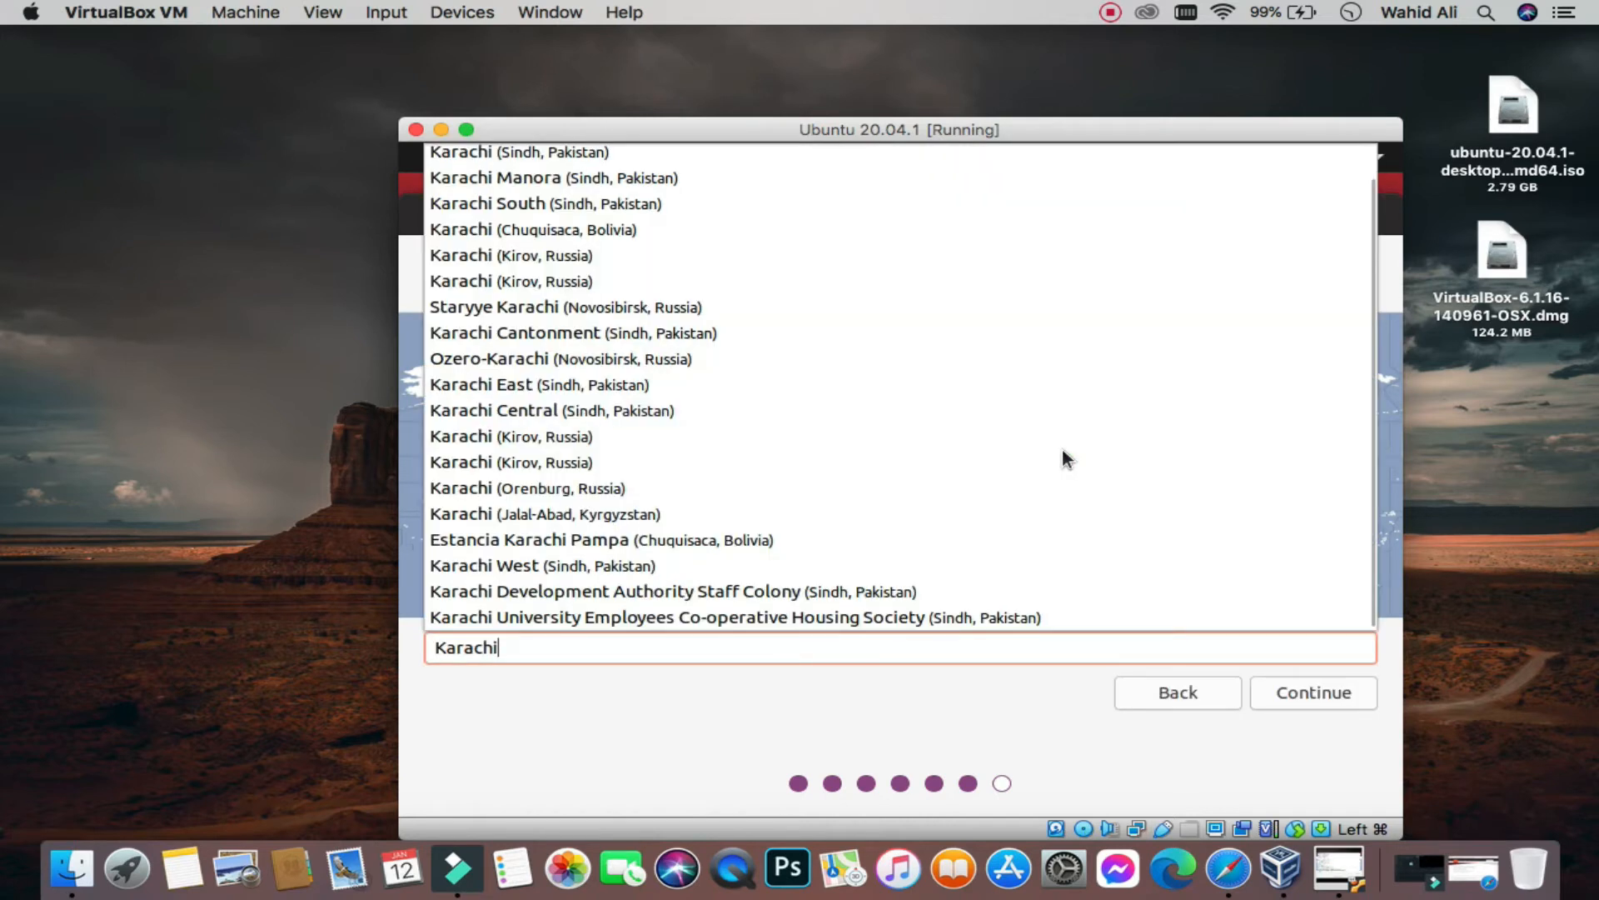
pyautogui.click(1233, 773)
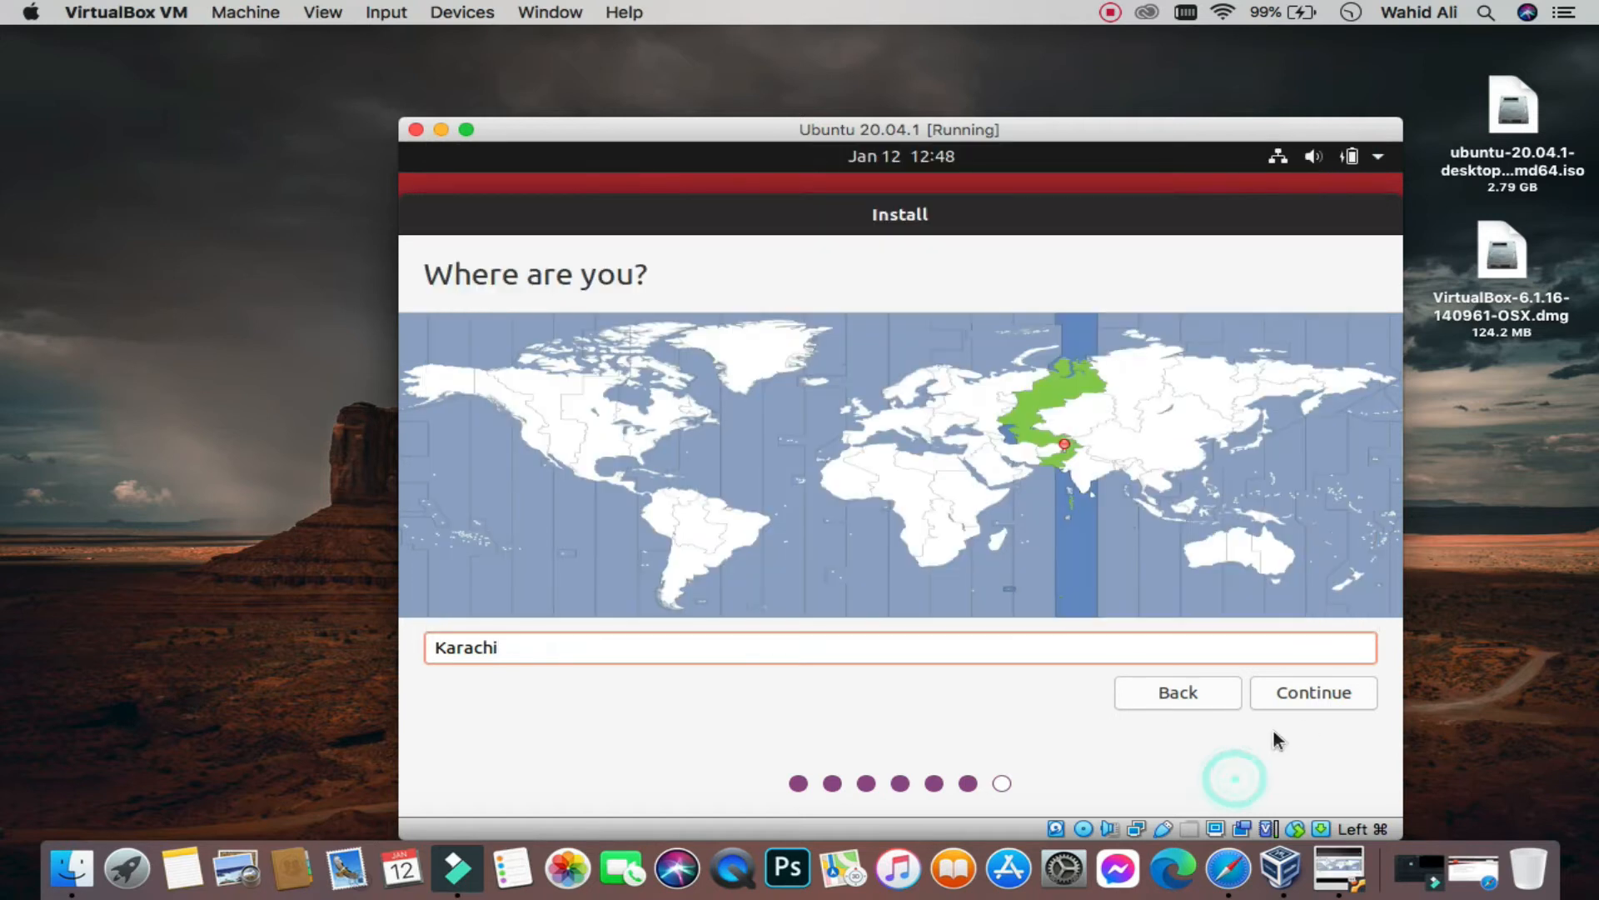
pyautogui.click(1333, 692)
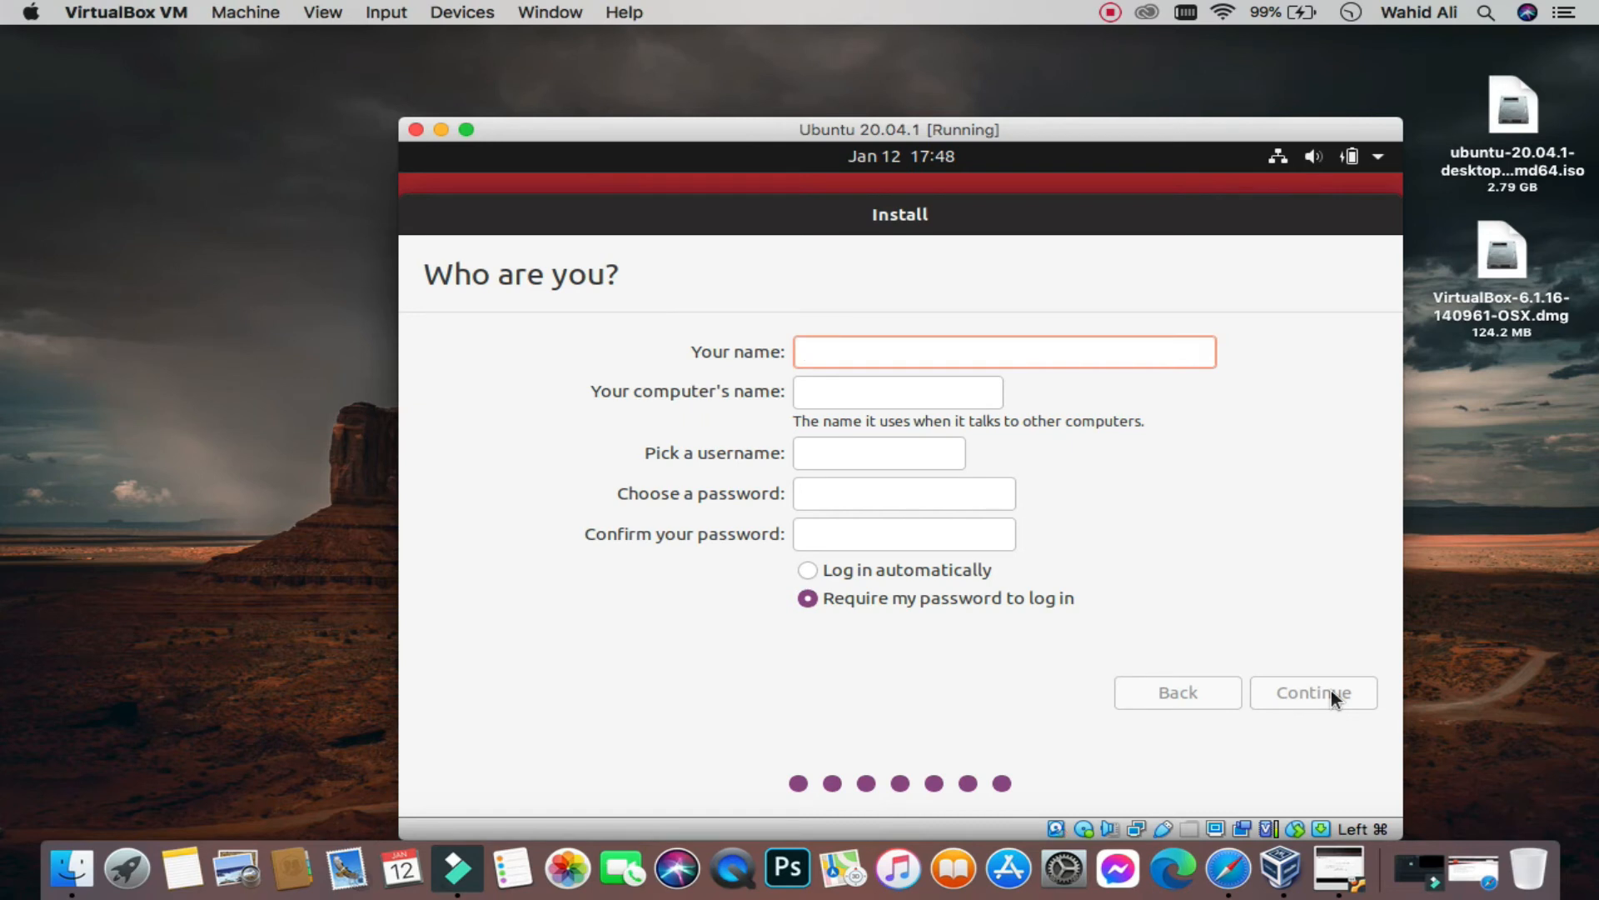
# Step: Enter the user's name and type the new account password on the Who are you? page
pyautogui.click(971, 356)
pyautogui.write('AB')
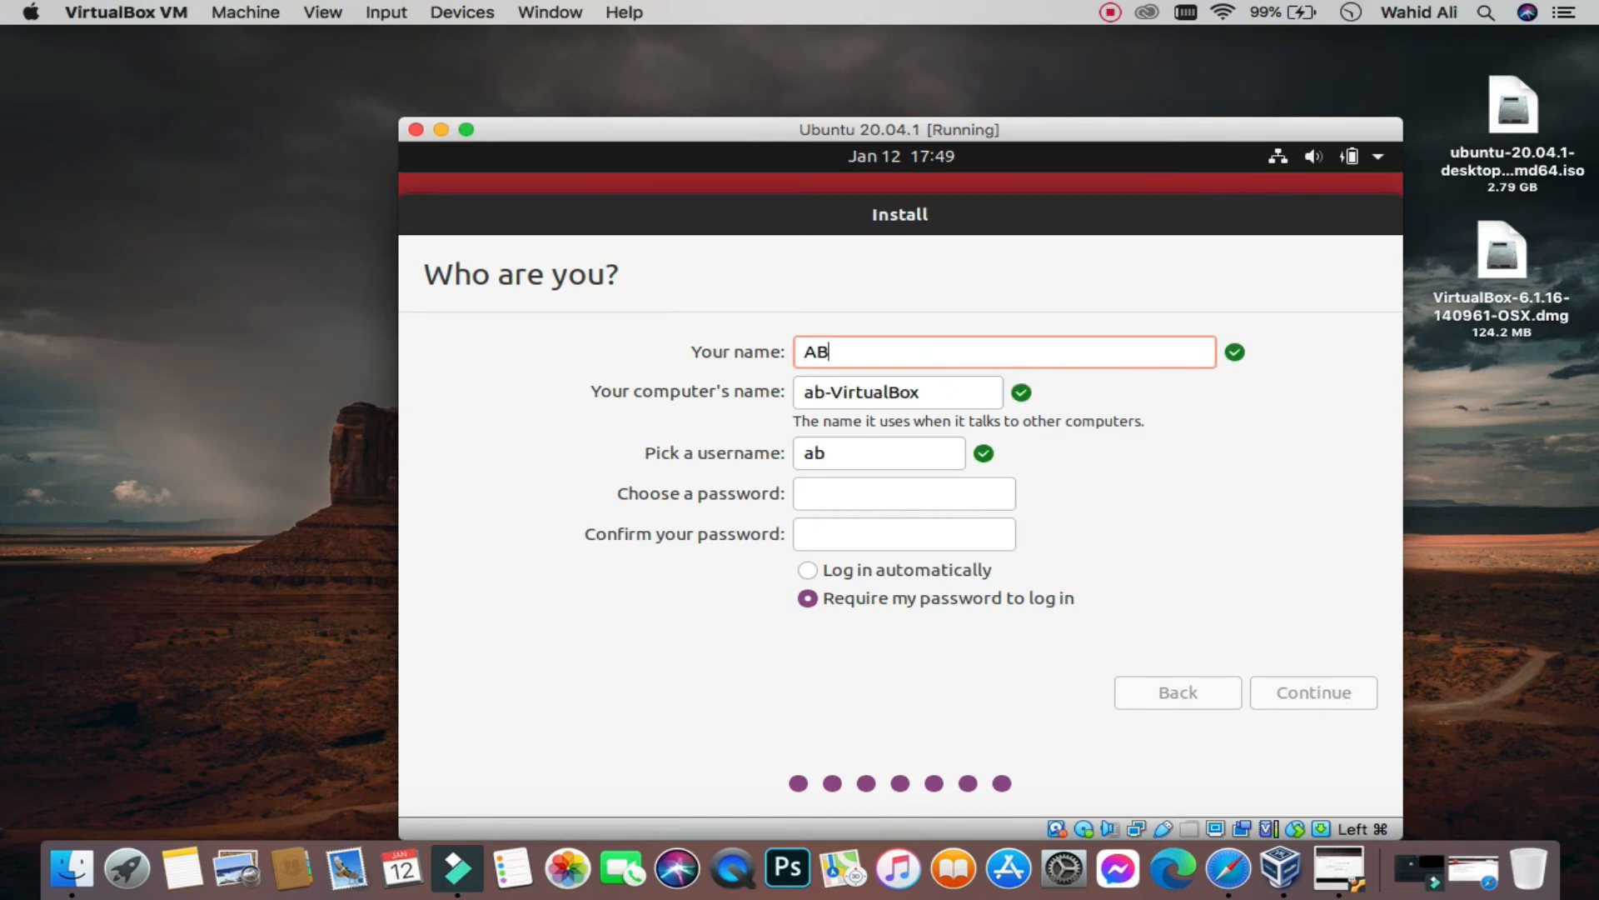
pyautogui.write('C')
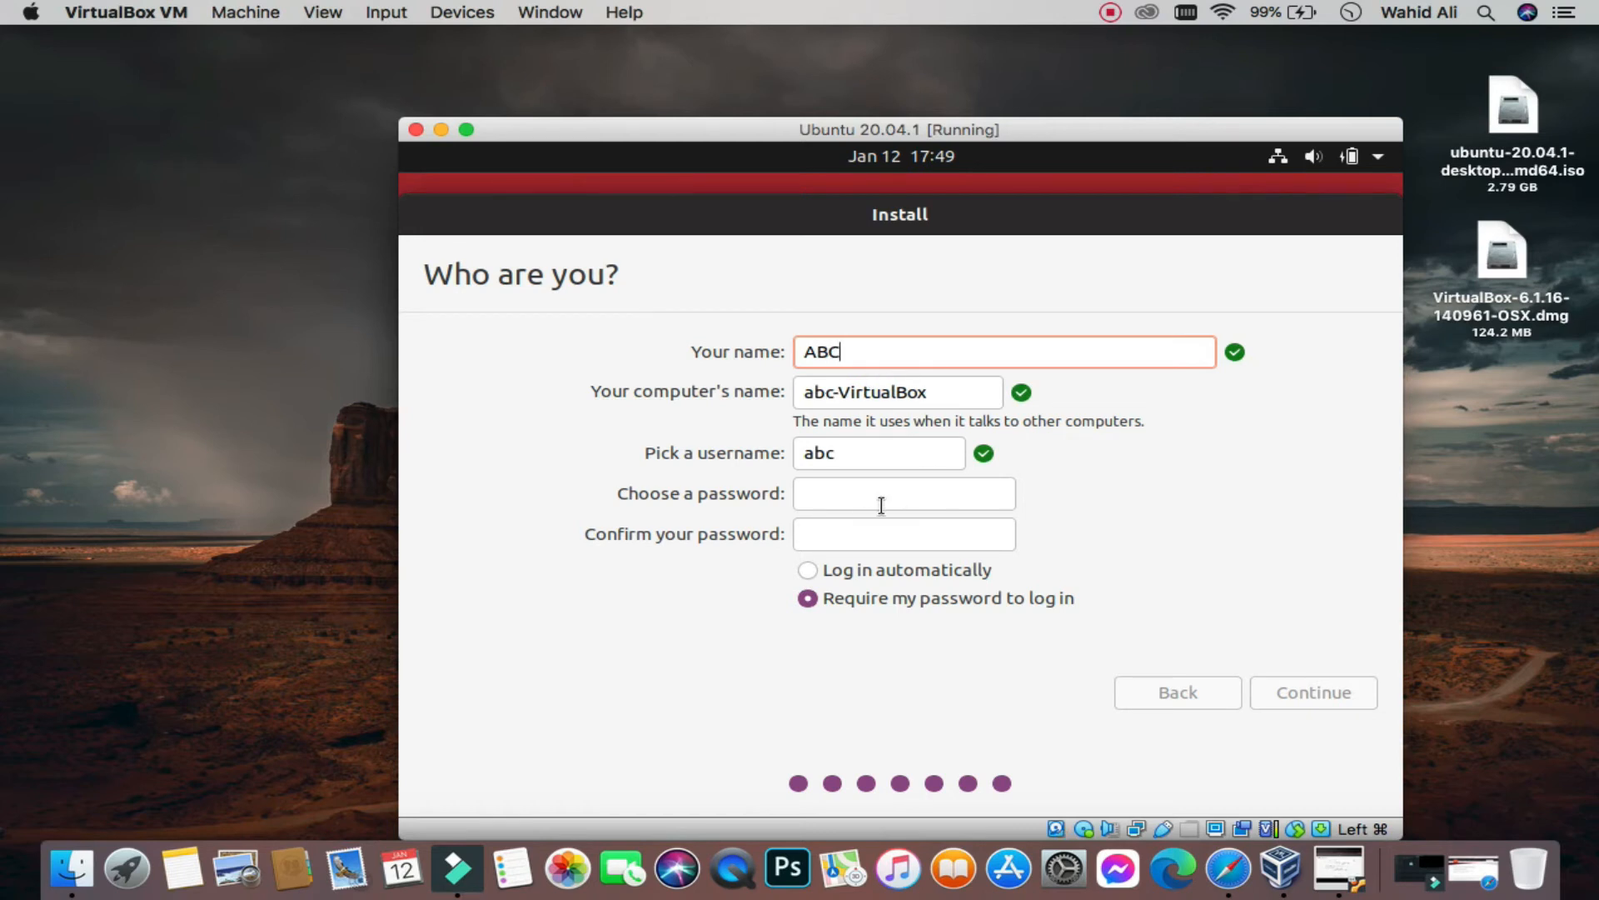
pyautogui.click(854, 491)
pyautogui.write('12345')
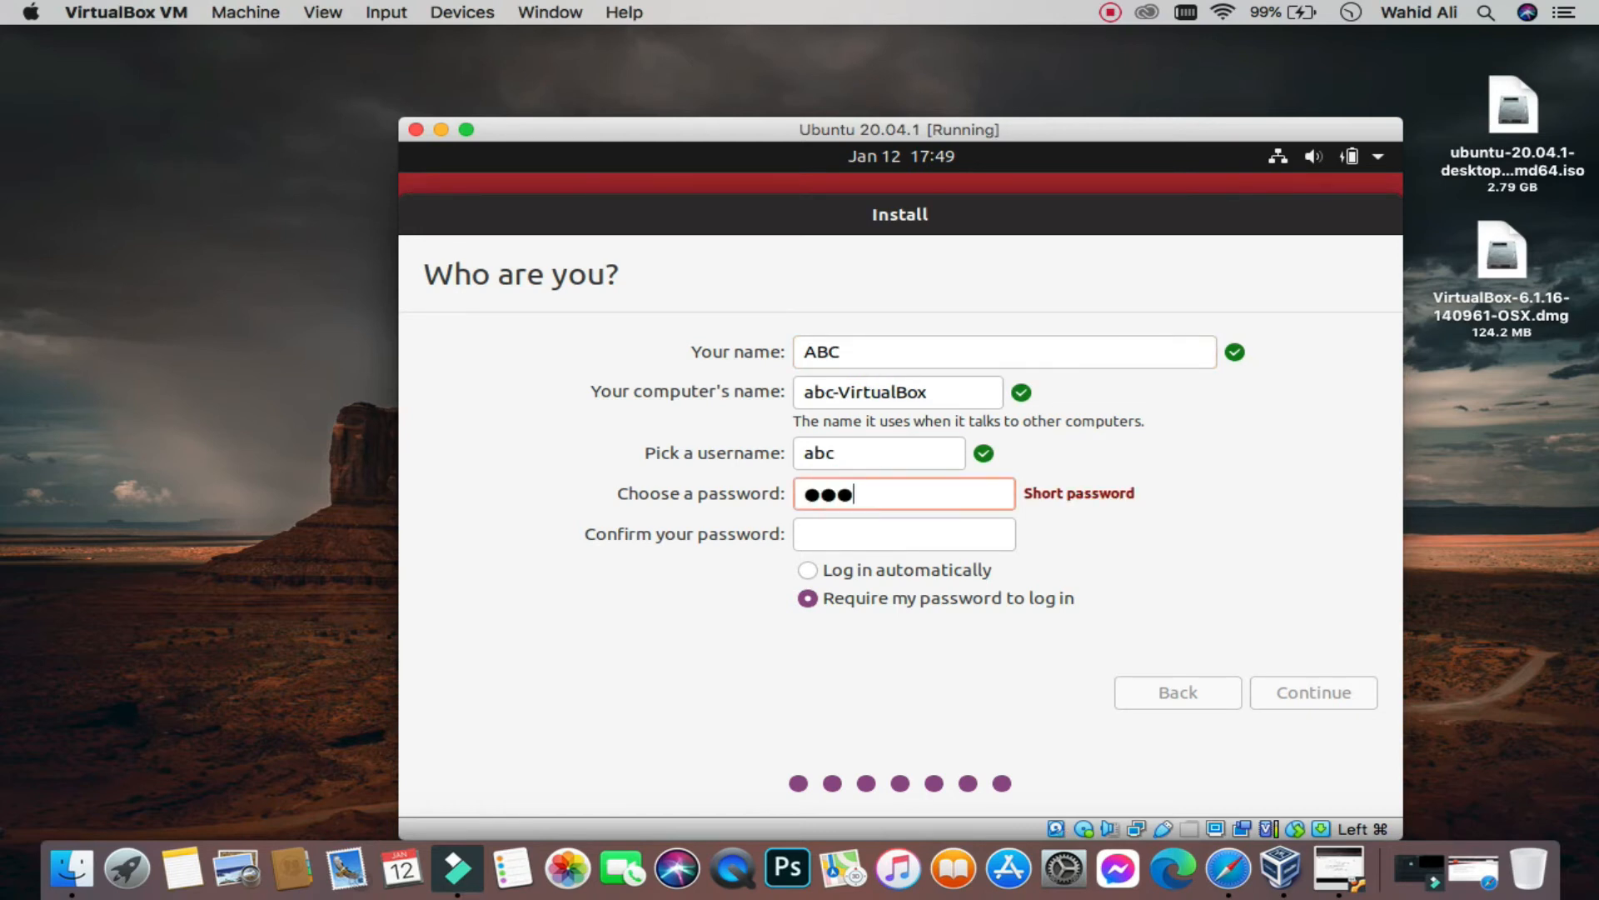
pyautogui.write('678')
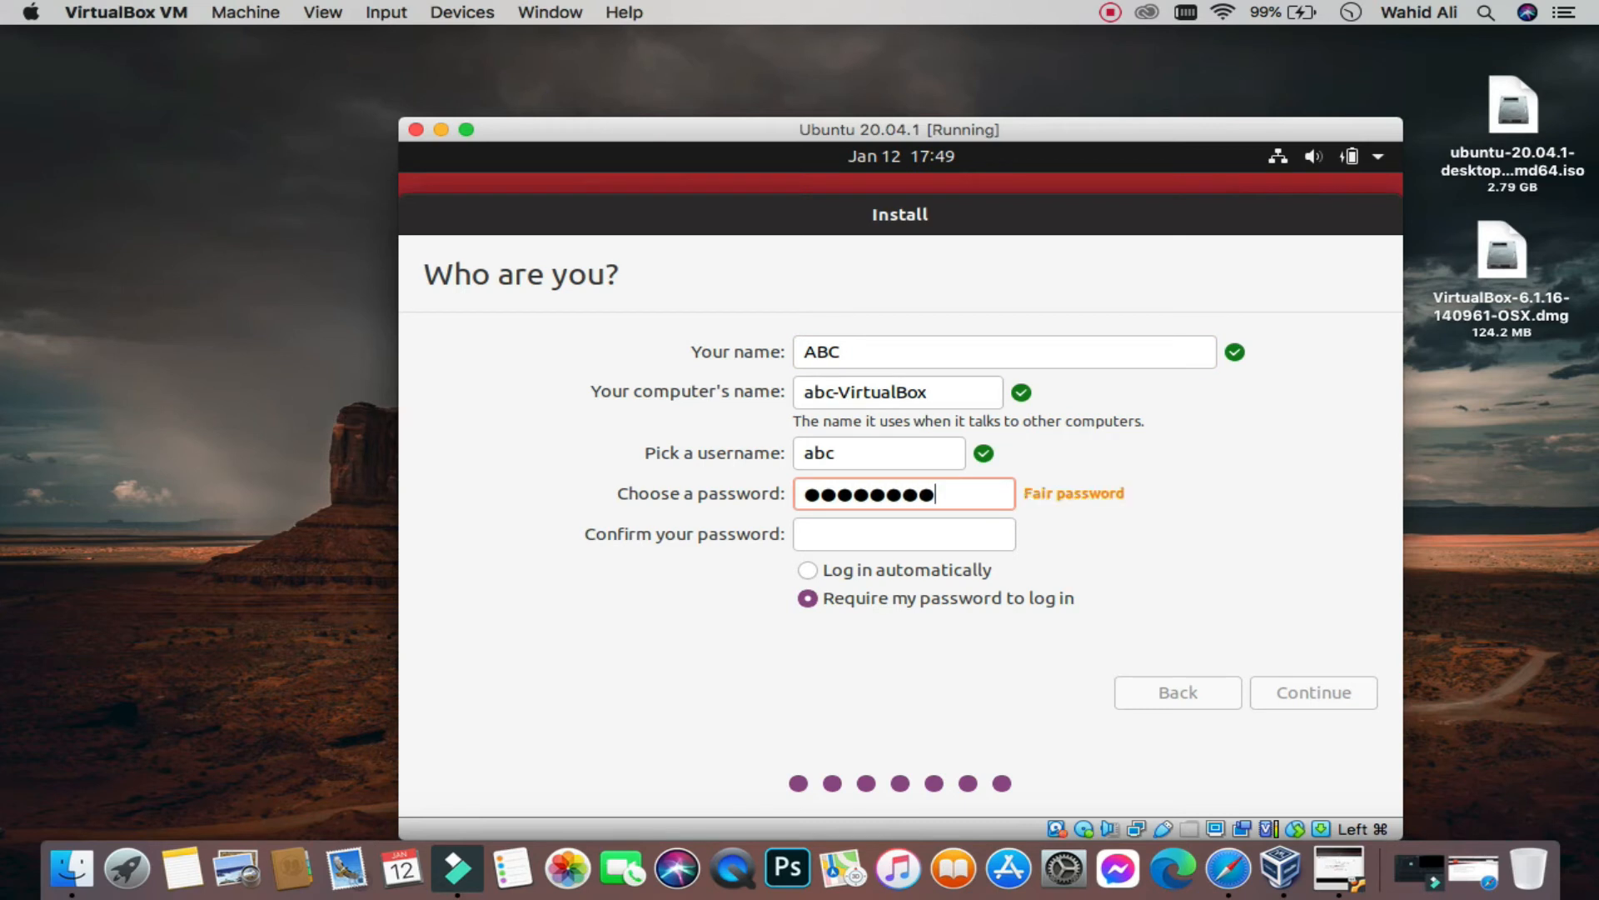
pyautogui.hotkey('ctrl', 'a')
pyautogui.write('1234')
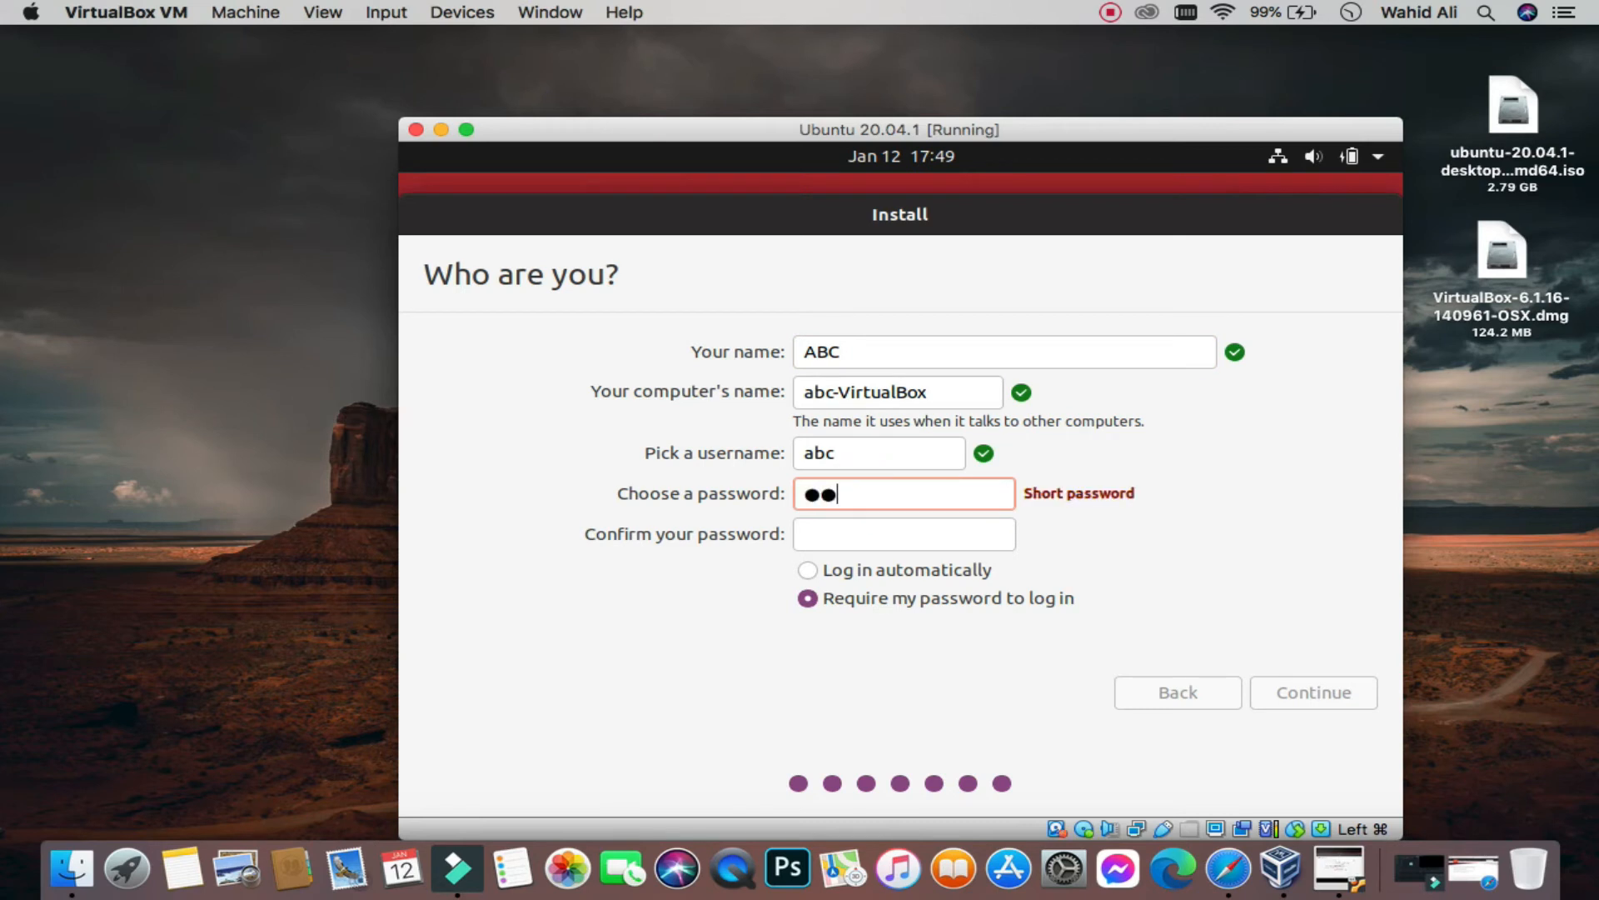
pyautogui.write('5678')
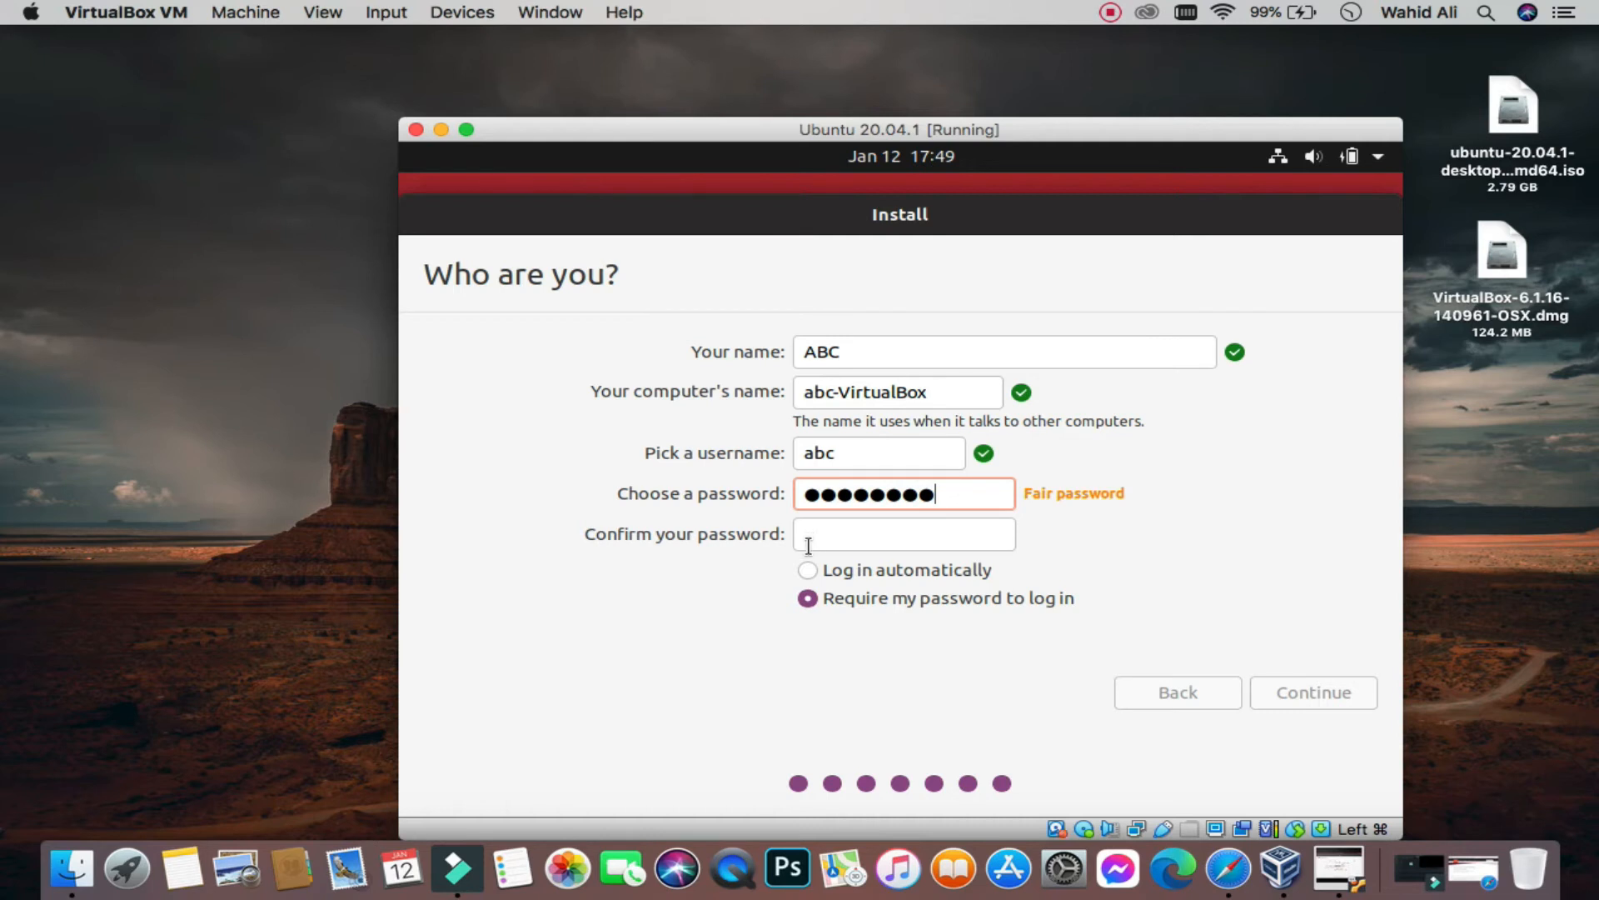
# Step: Re-enter the password in Confirm your password and start the installation
pyautogui.click(813, 536)
pyautogui.write('123')
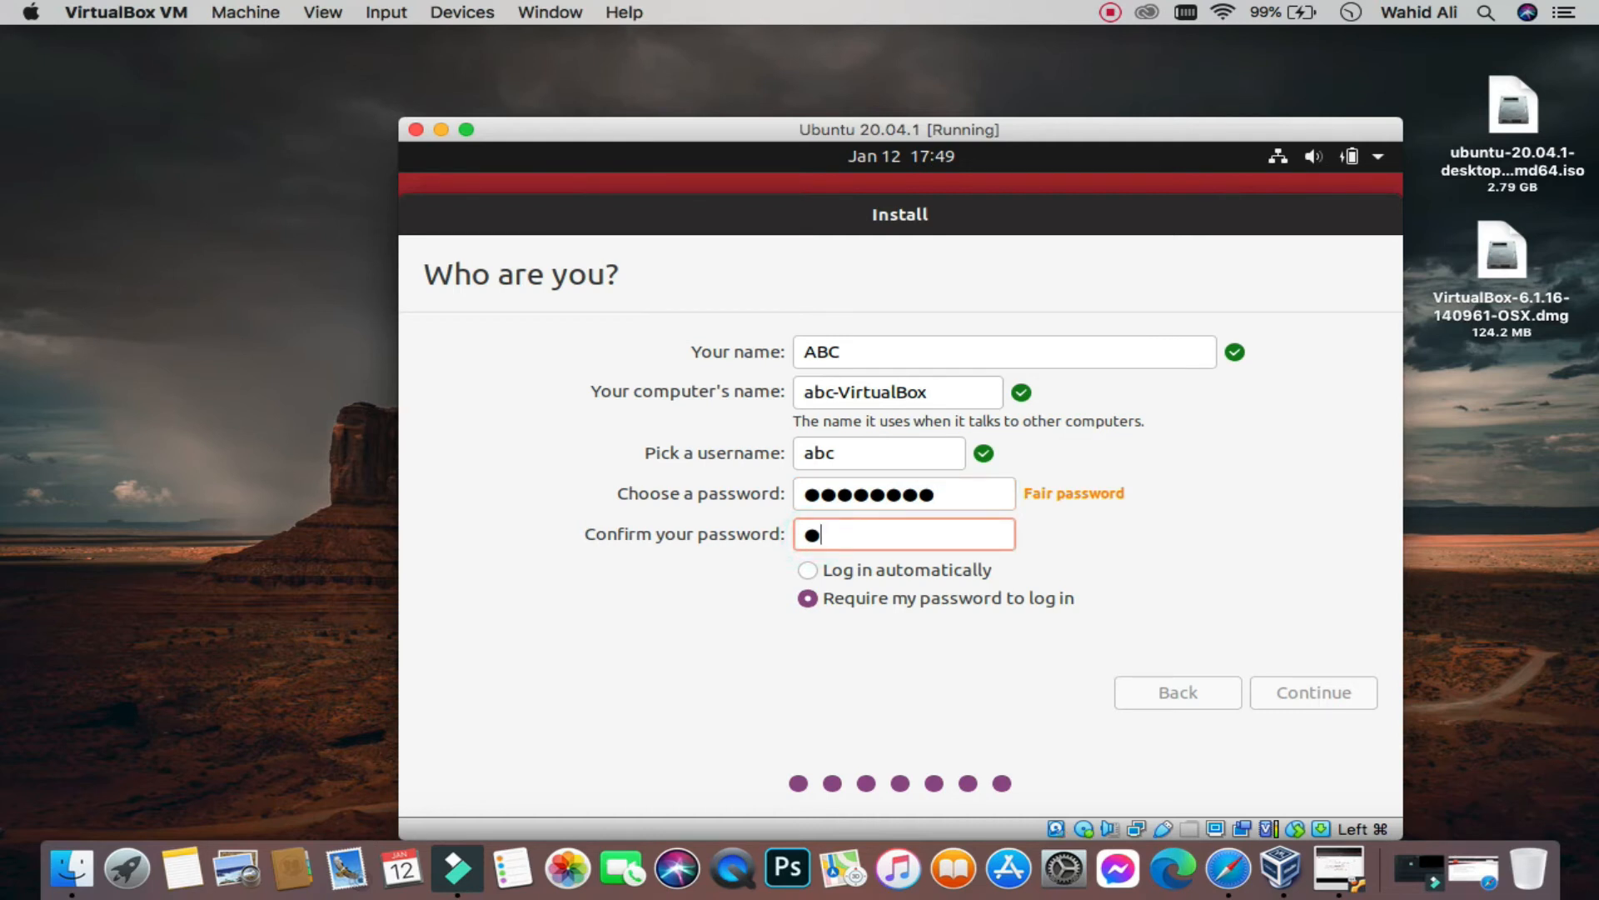
pyautogui.write('45678')
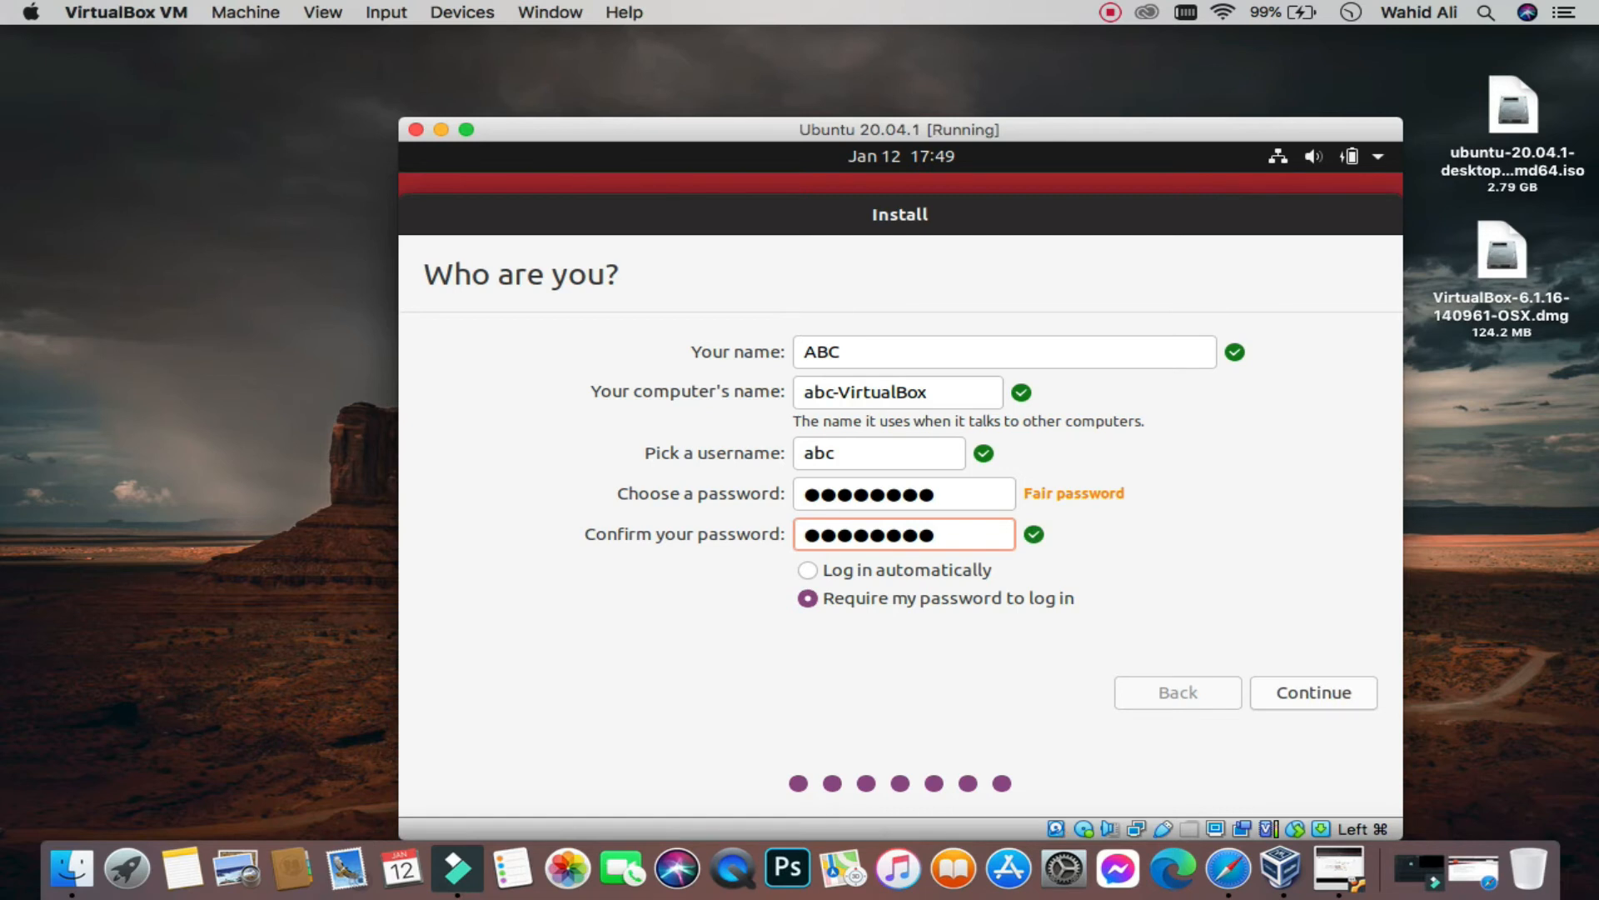
pyautogui.click(1346, 687)
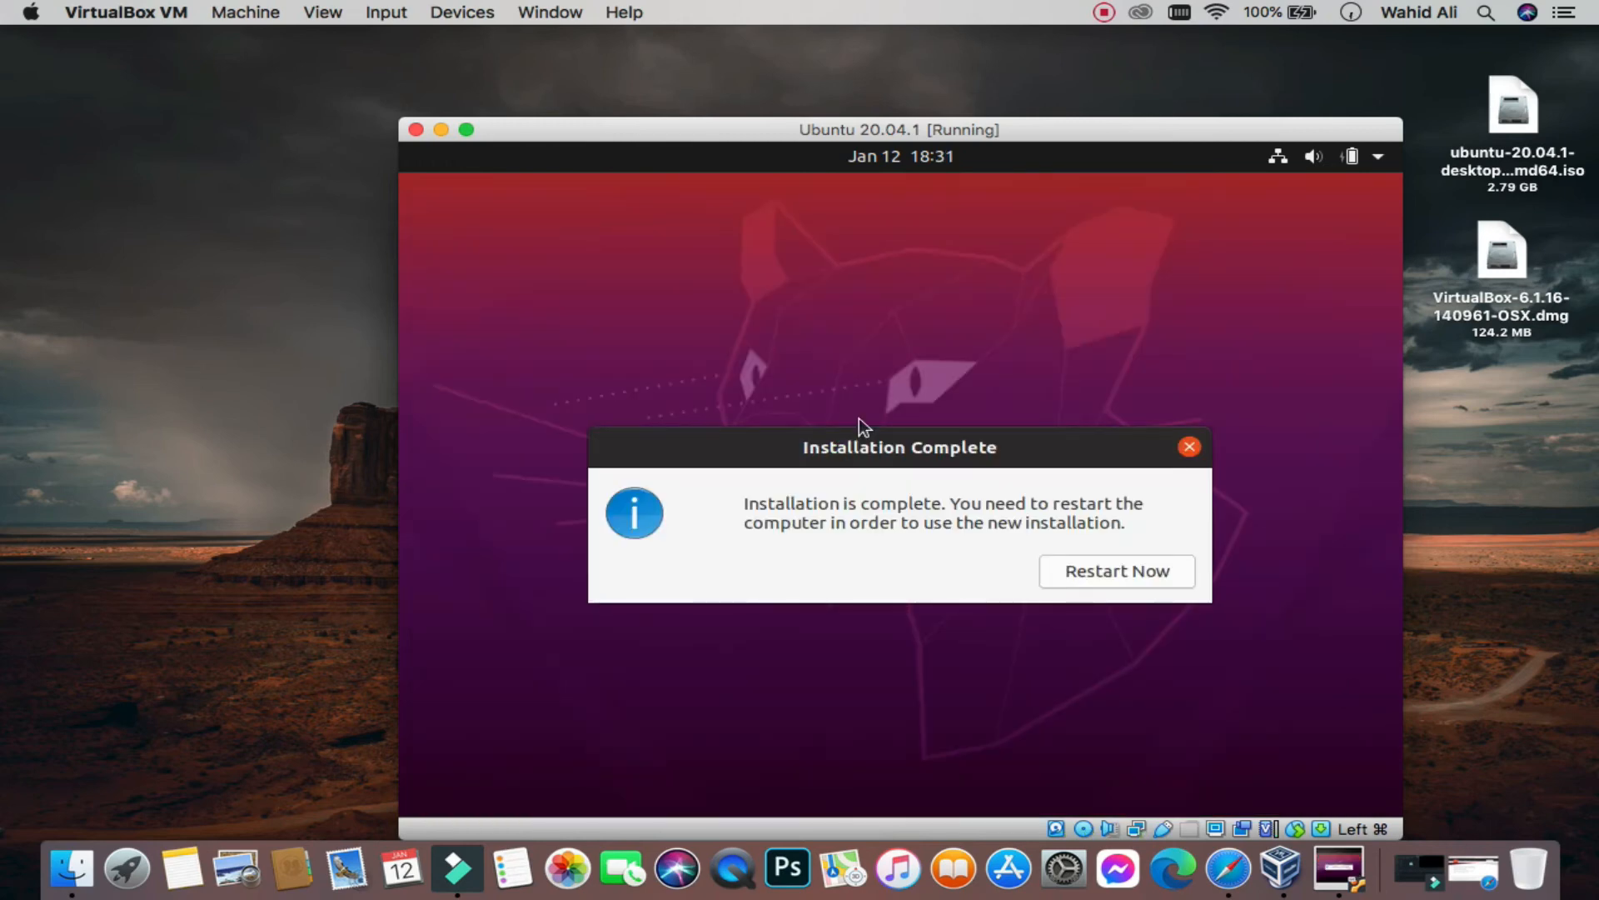
# Step: Restart the finished installation and continue past the remove-installation-medium prompt
pyautogui.click(1094, 566)
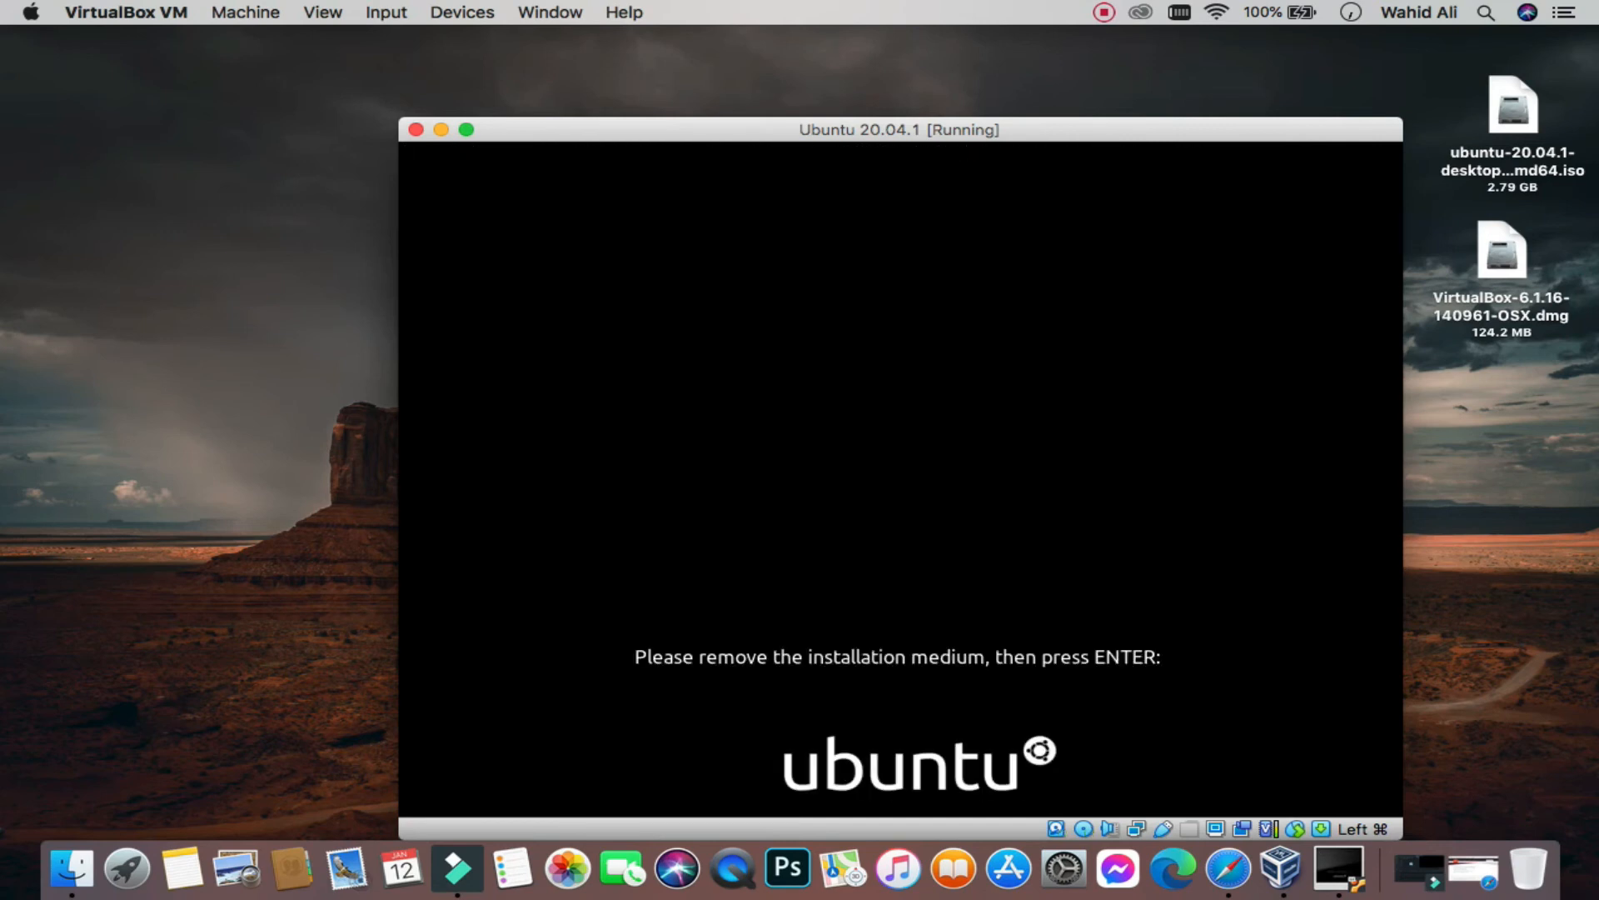
pyautogui.press('Return')
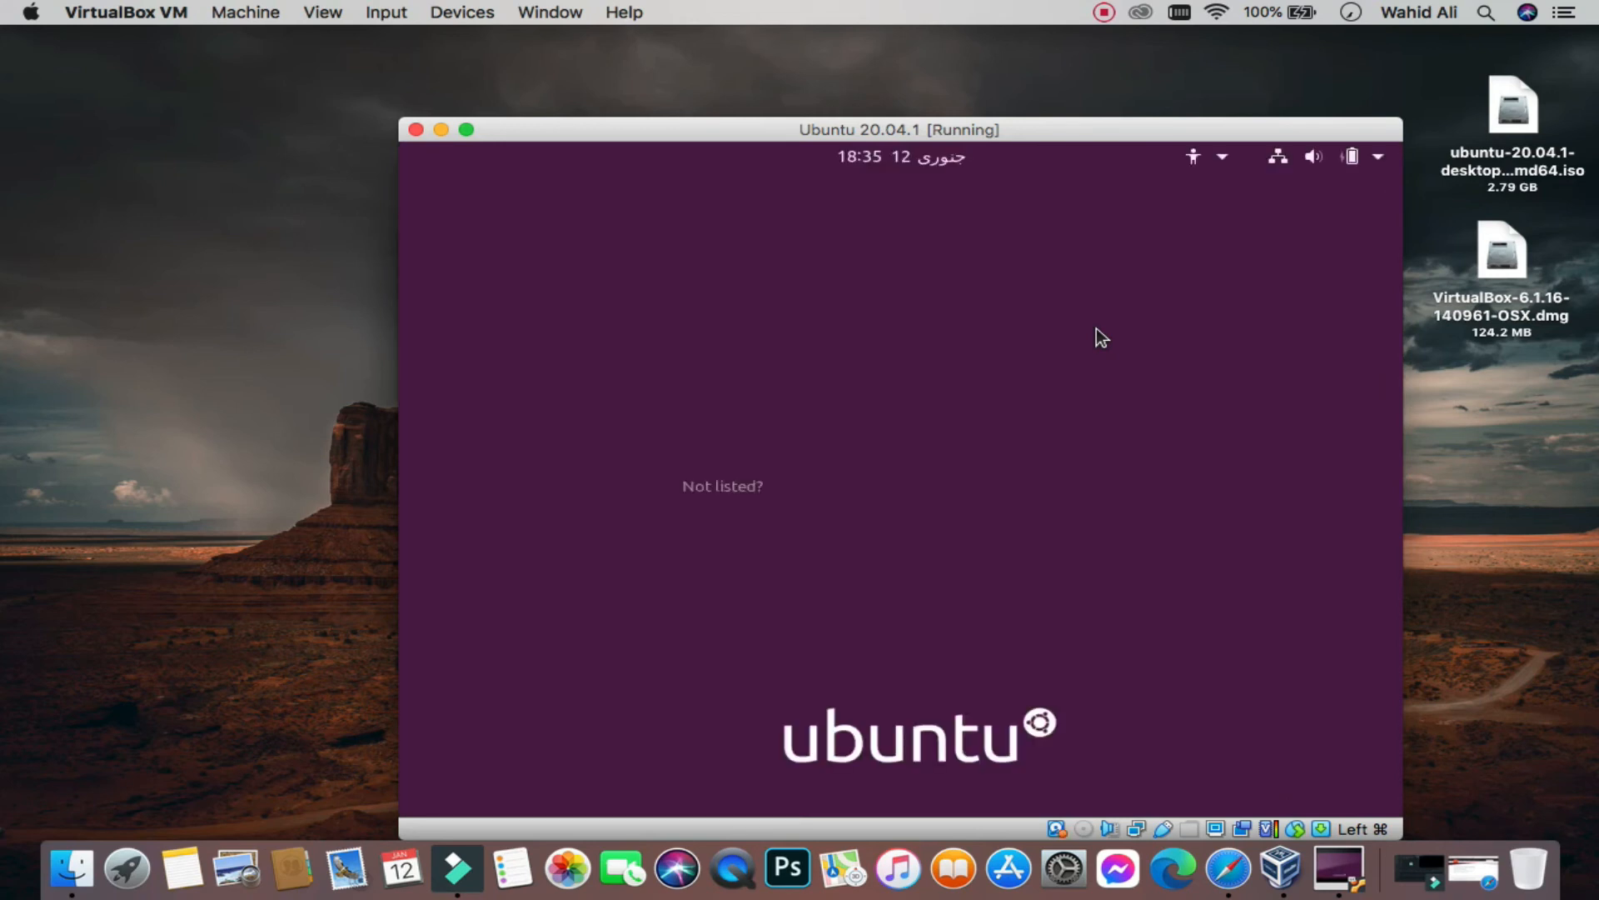
# Step: Select the new user on the login screen and sign in with the account password
pyautogui.click(825, 467)
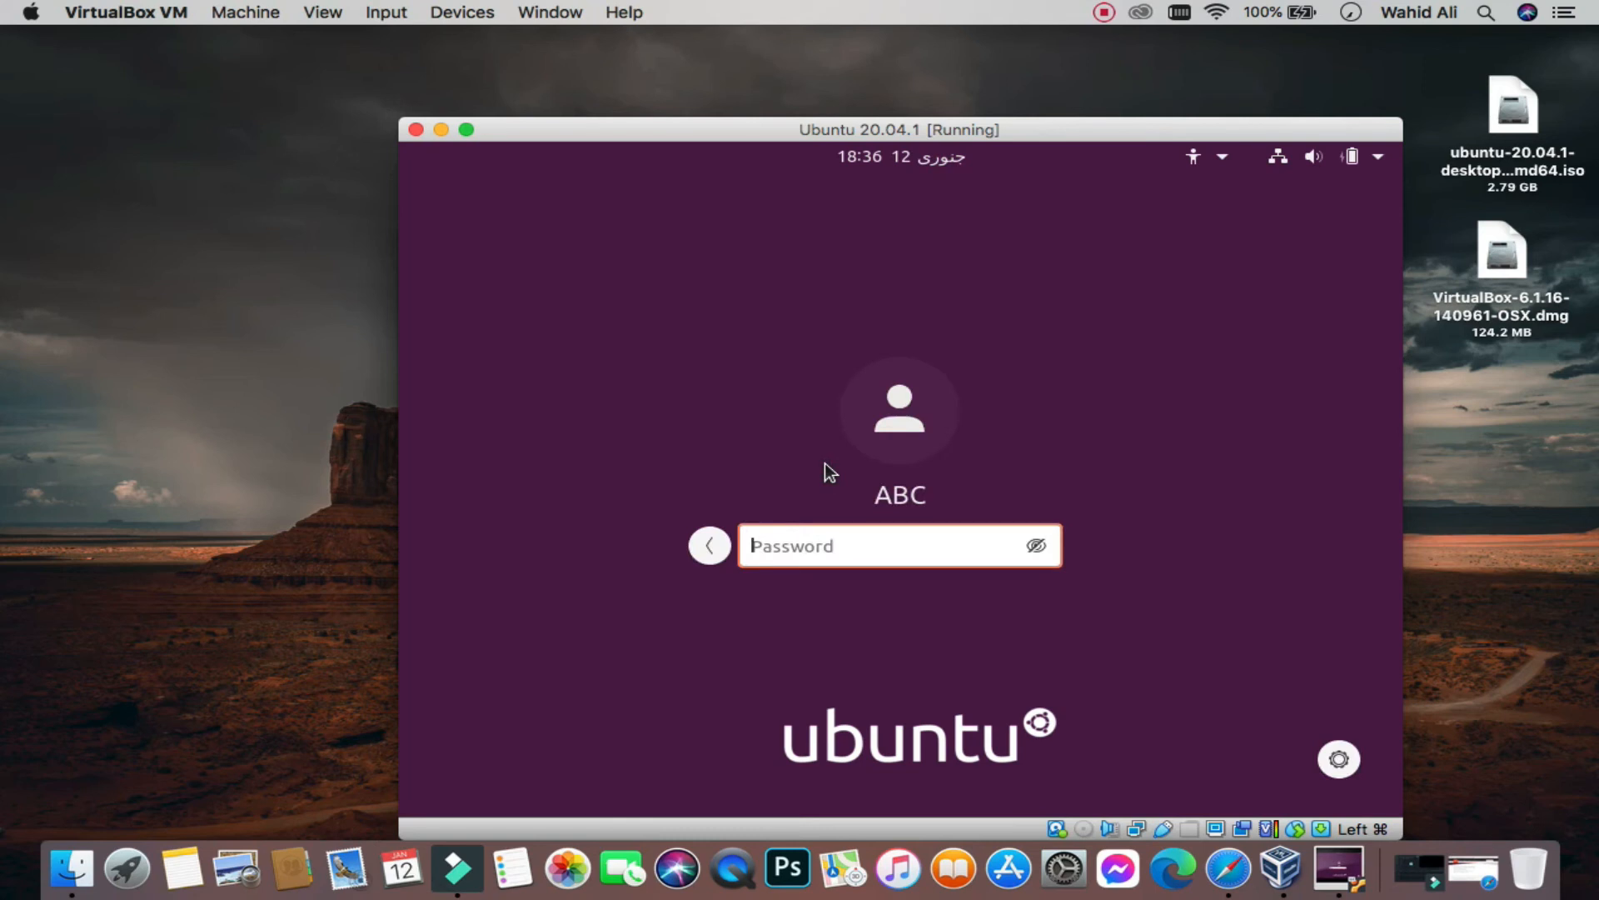
pyautogui.click(829, 547)
pyautogui.write('********')
pyautogui.press('Return')
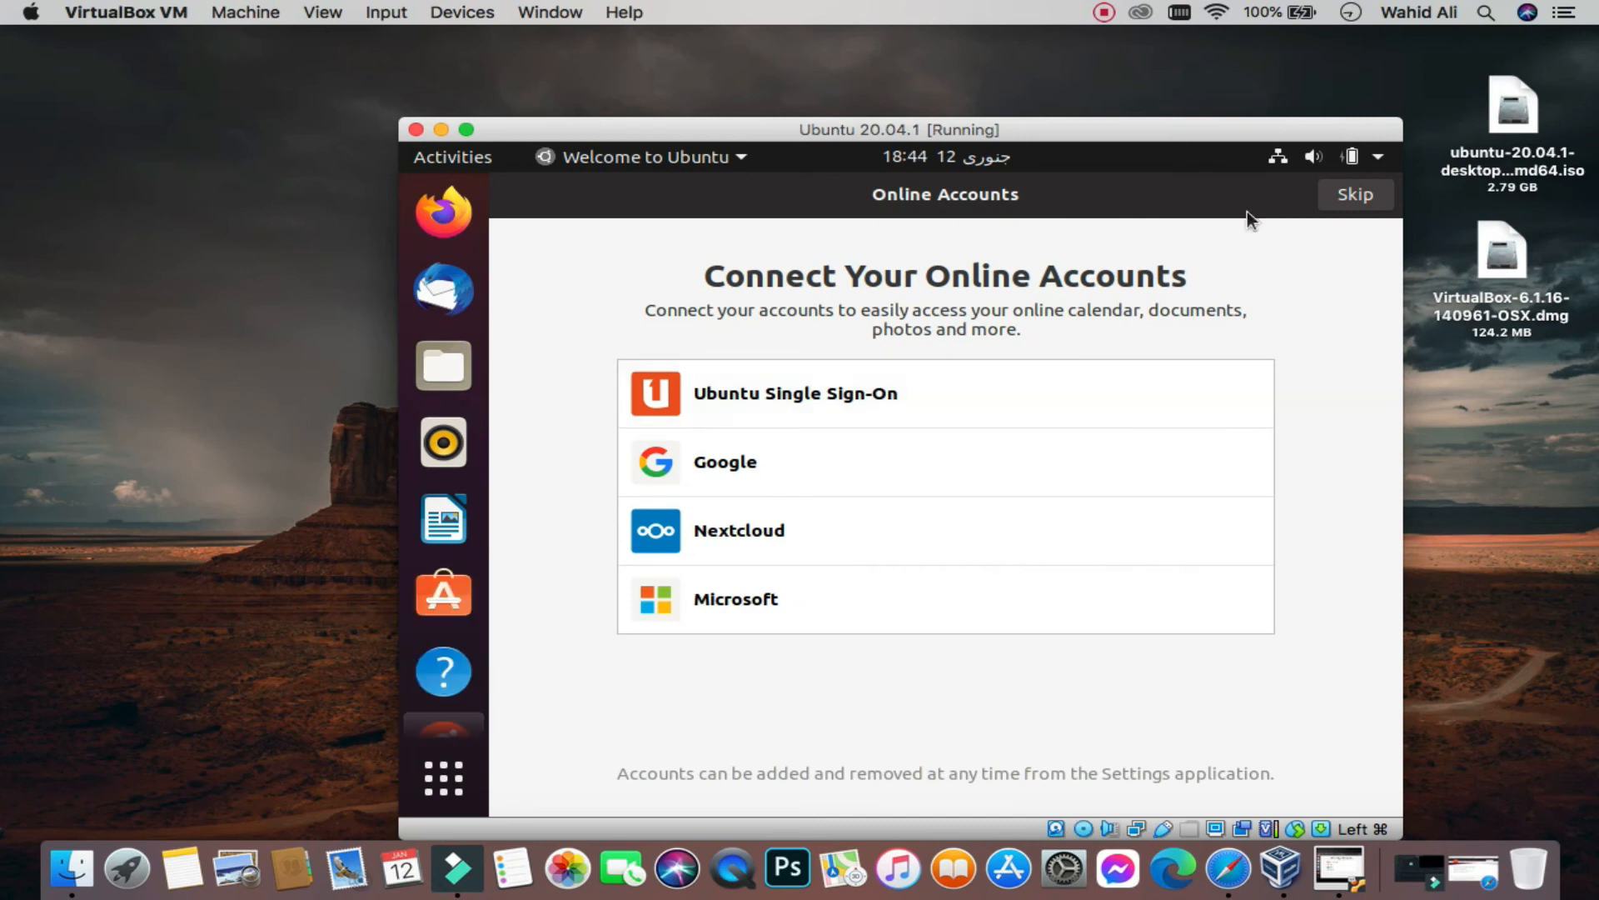
# Step: Skip Online Accounts, pass the Livepatch and Help improve Ubuntu pages, and finish with Done
pyautogui.click(1357, 196)
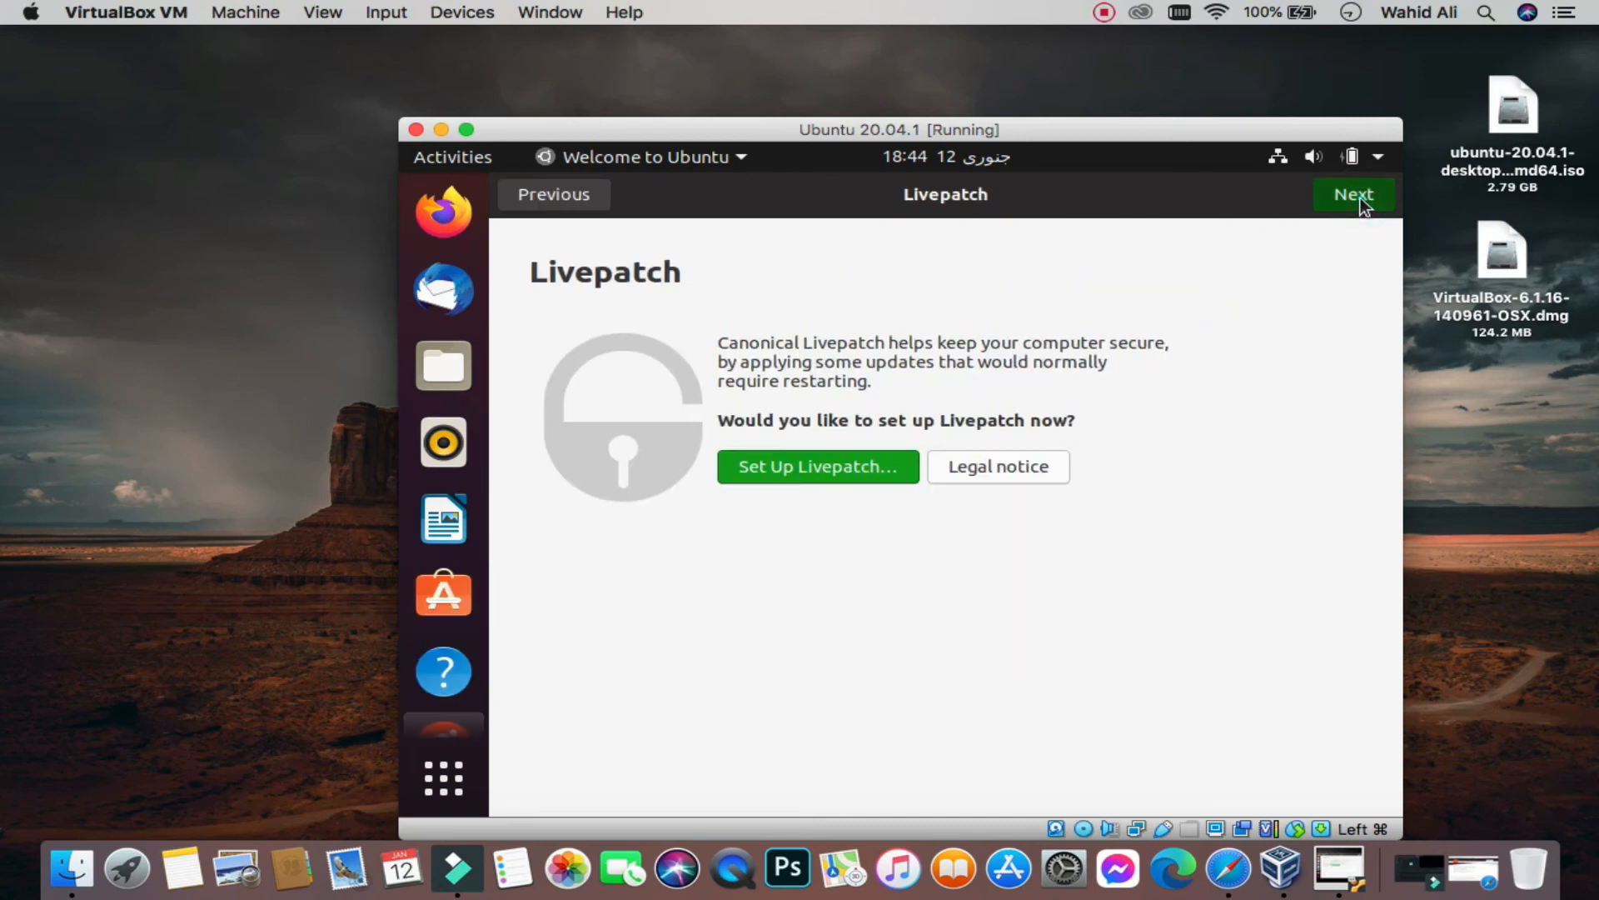
pyautogui.click(1357, 197)
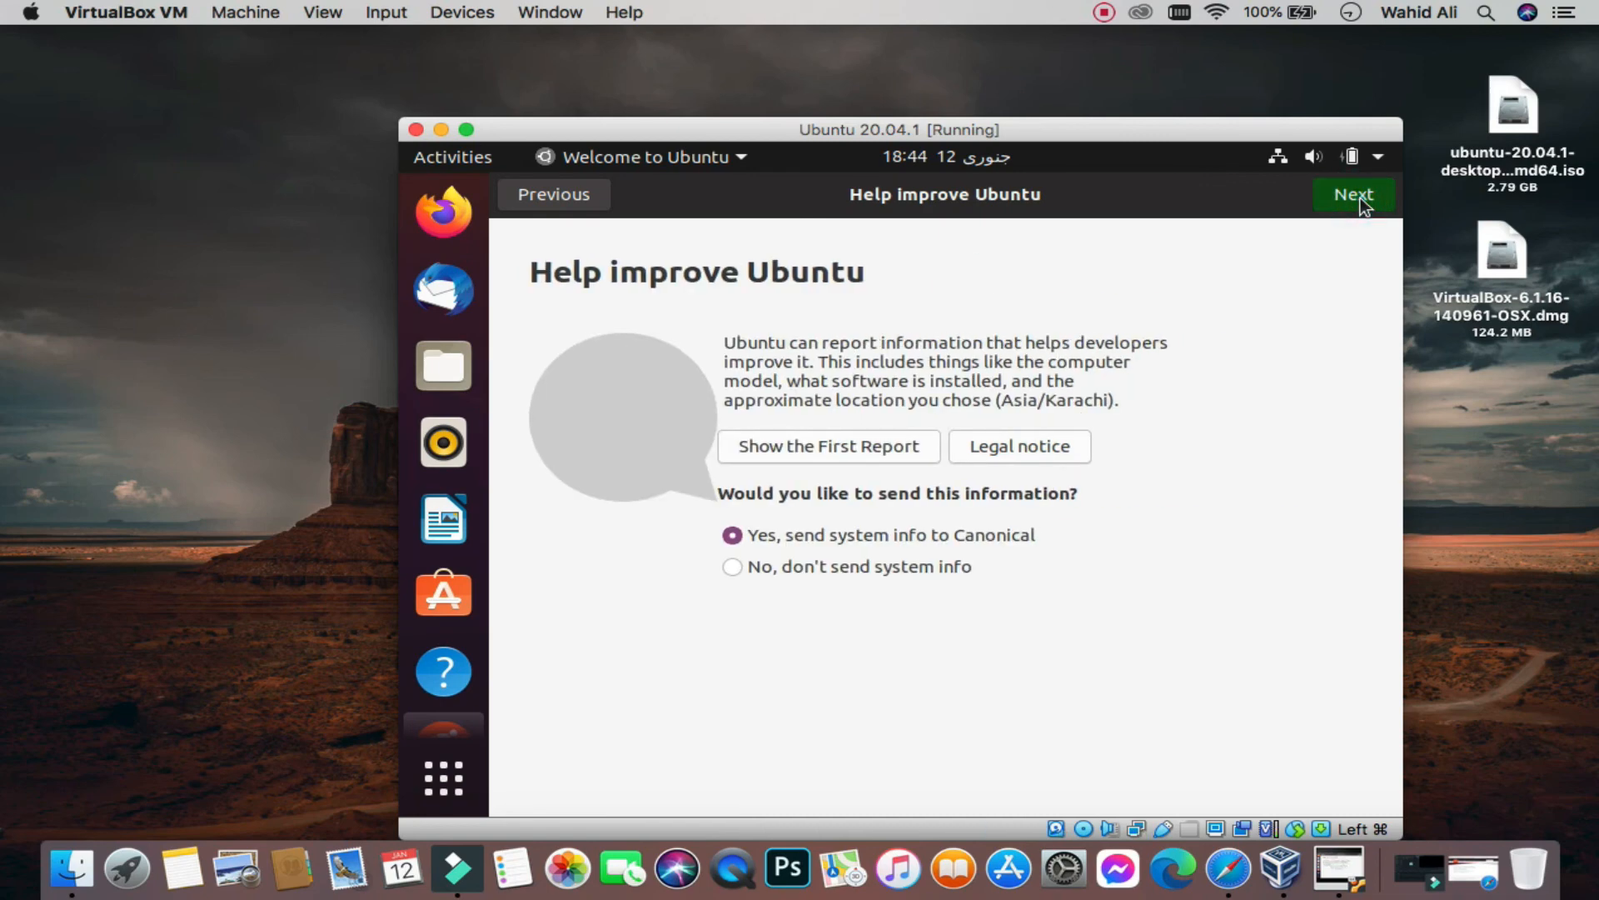
pyautogui.click(1358, 197)
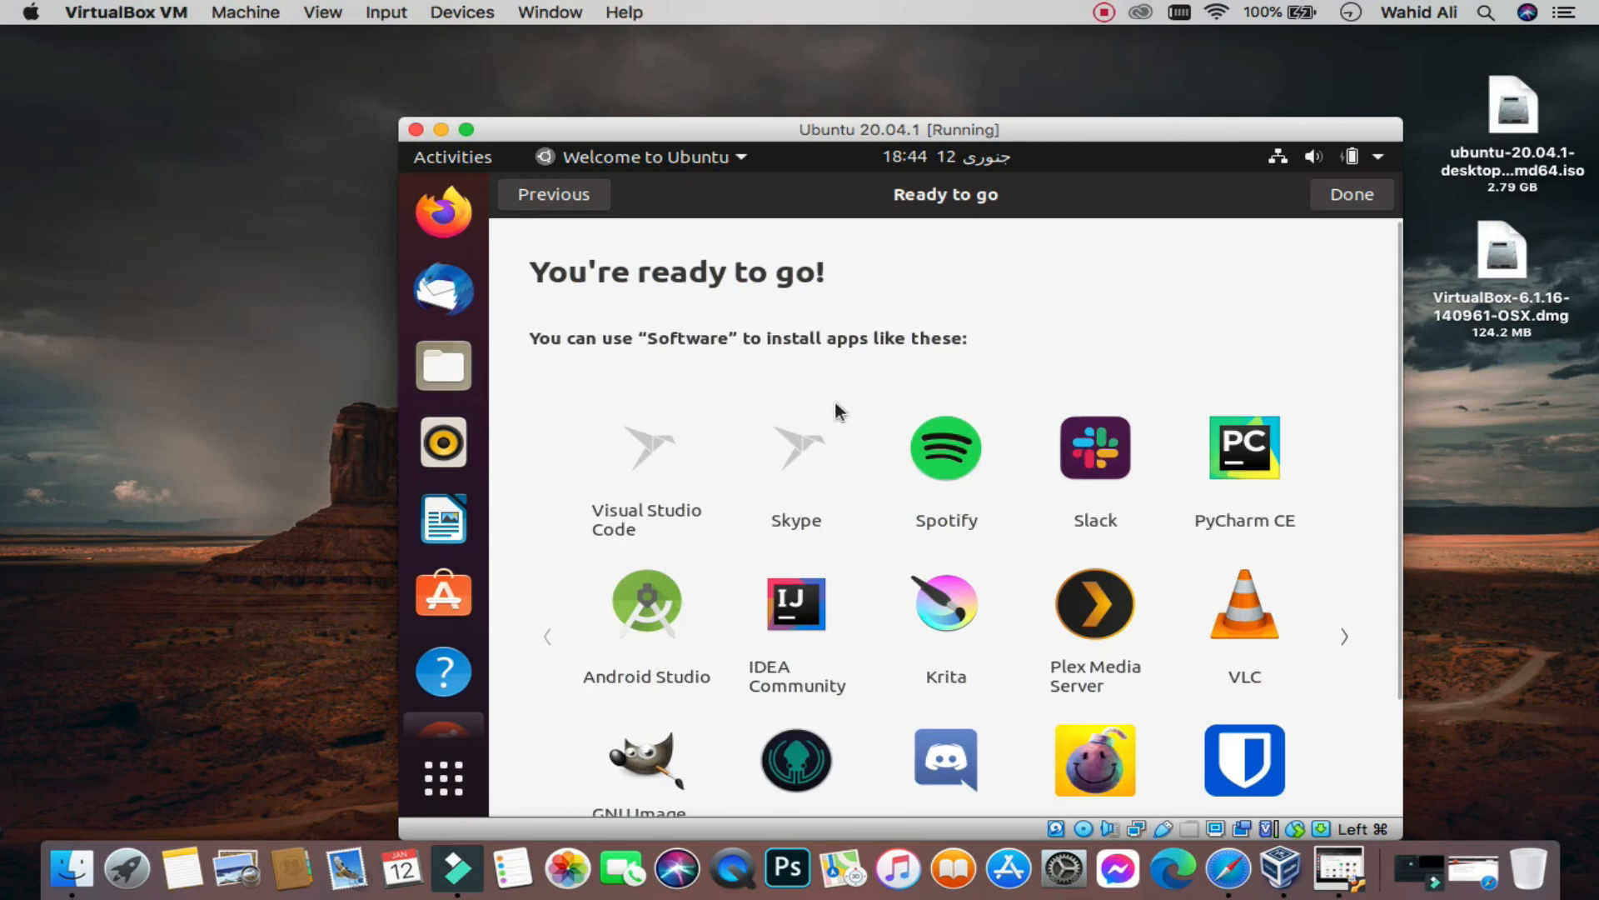
pyautogui.scroll(-3, 834, 528)
pyautogui.scroll(3, 834, 529)
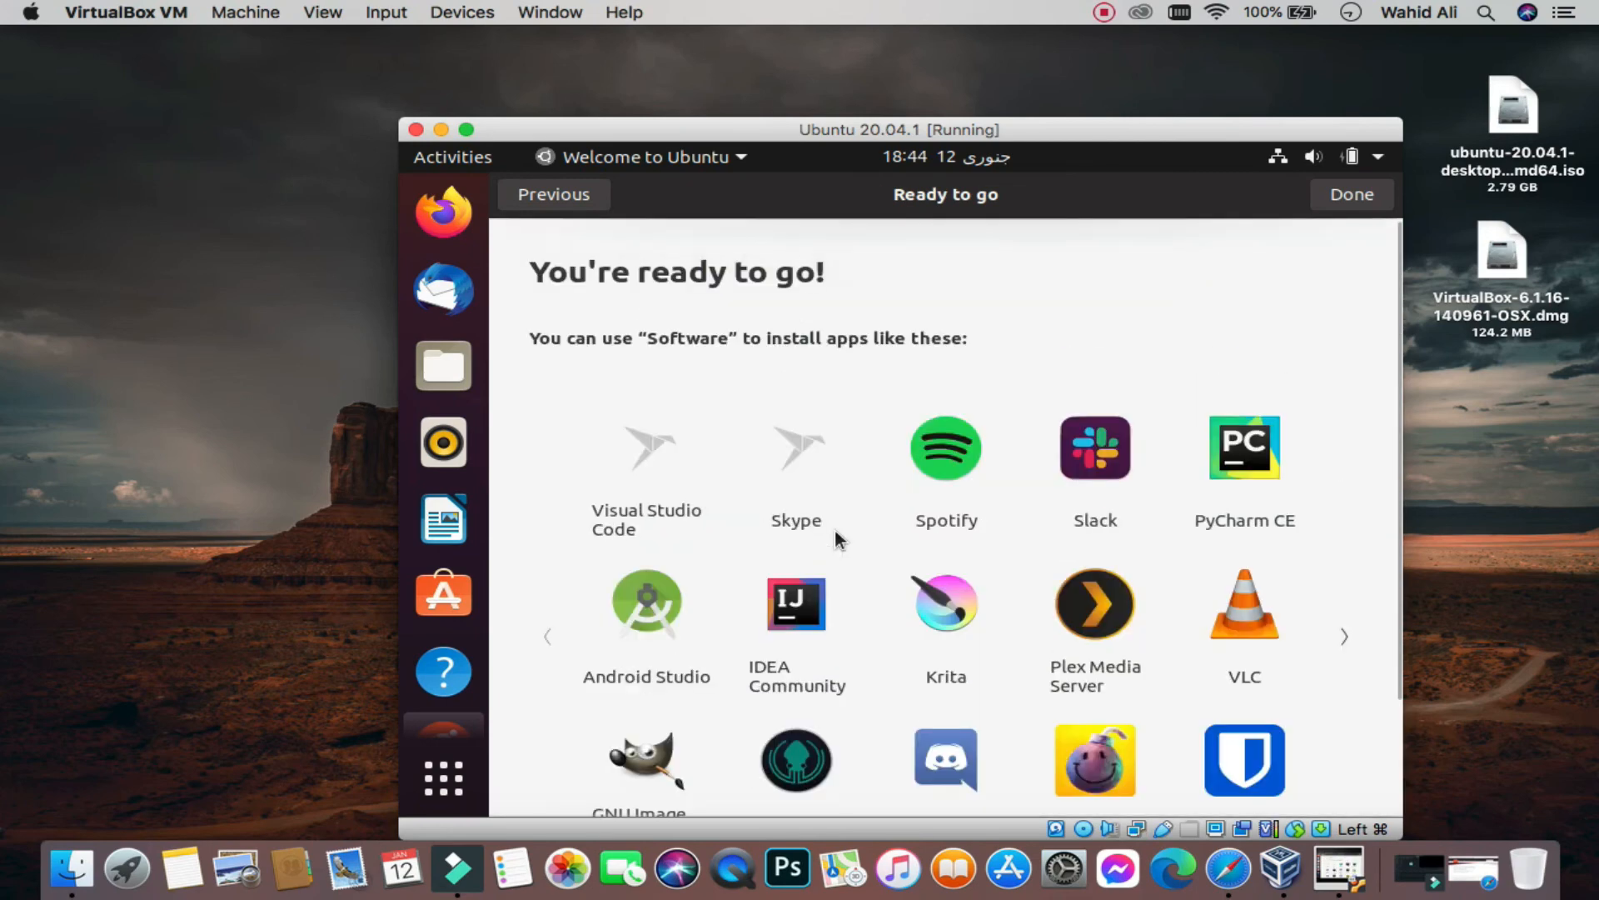
pyautogui.scroll(-3, 835, 528)
pyautogui.scroll(3, 834, 528)
pyautogui.click(1361, 200)
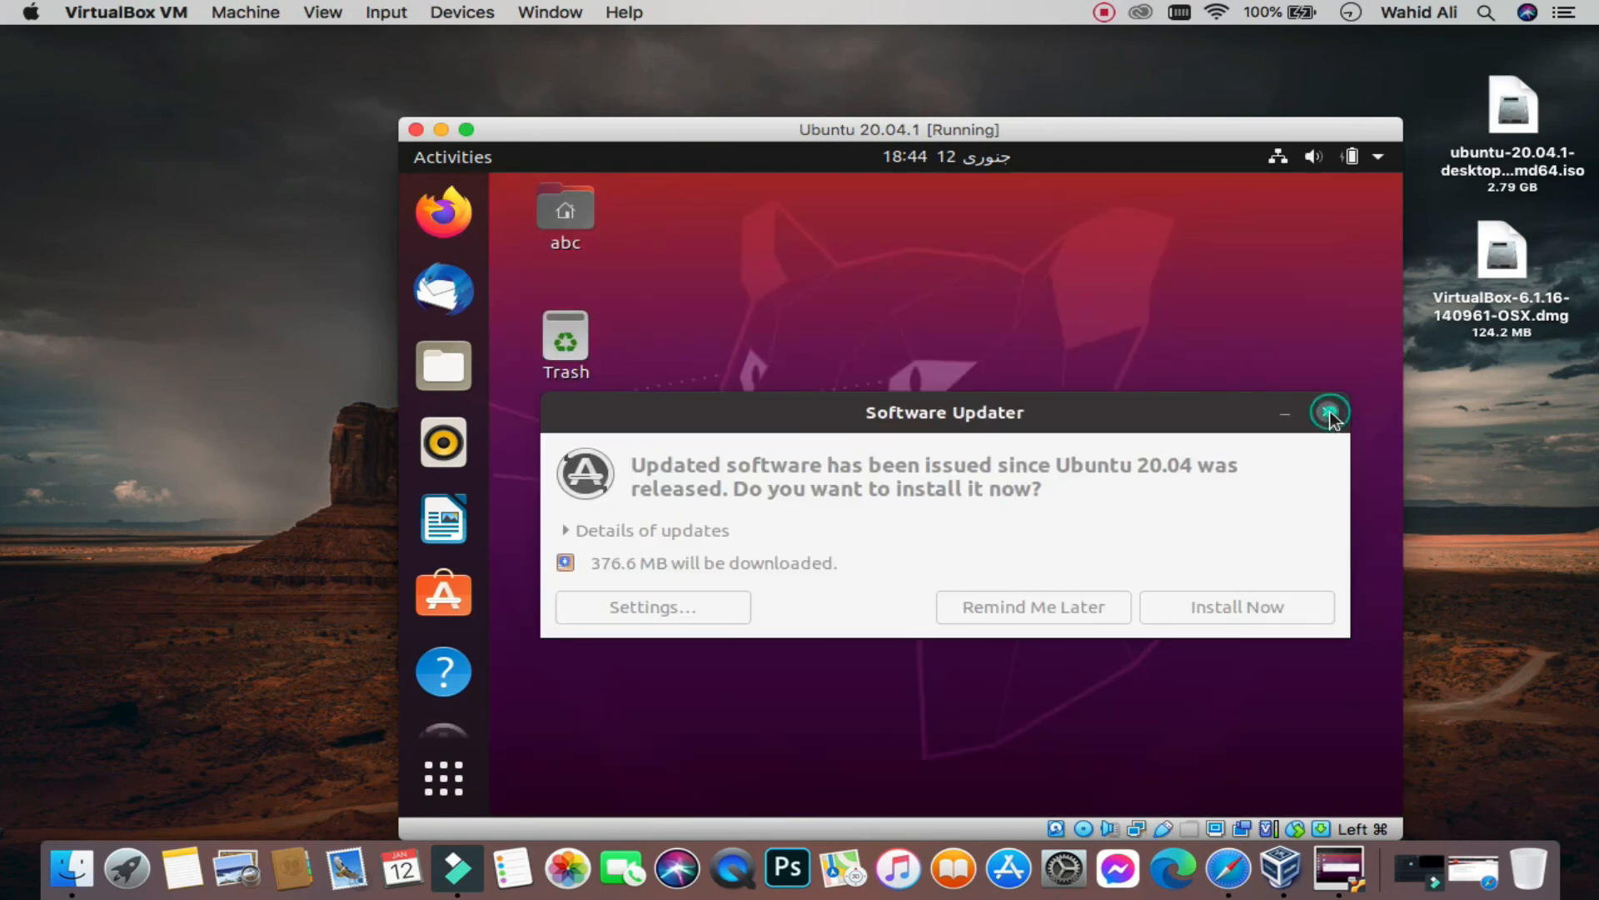
# Step: Close the Software Updater prompt, then browse the system menu's power and wired network options before closing it
pyautogui.click(1329, 413)
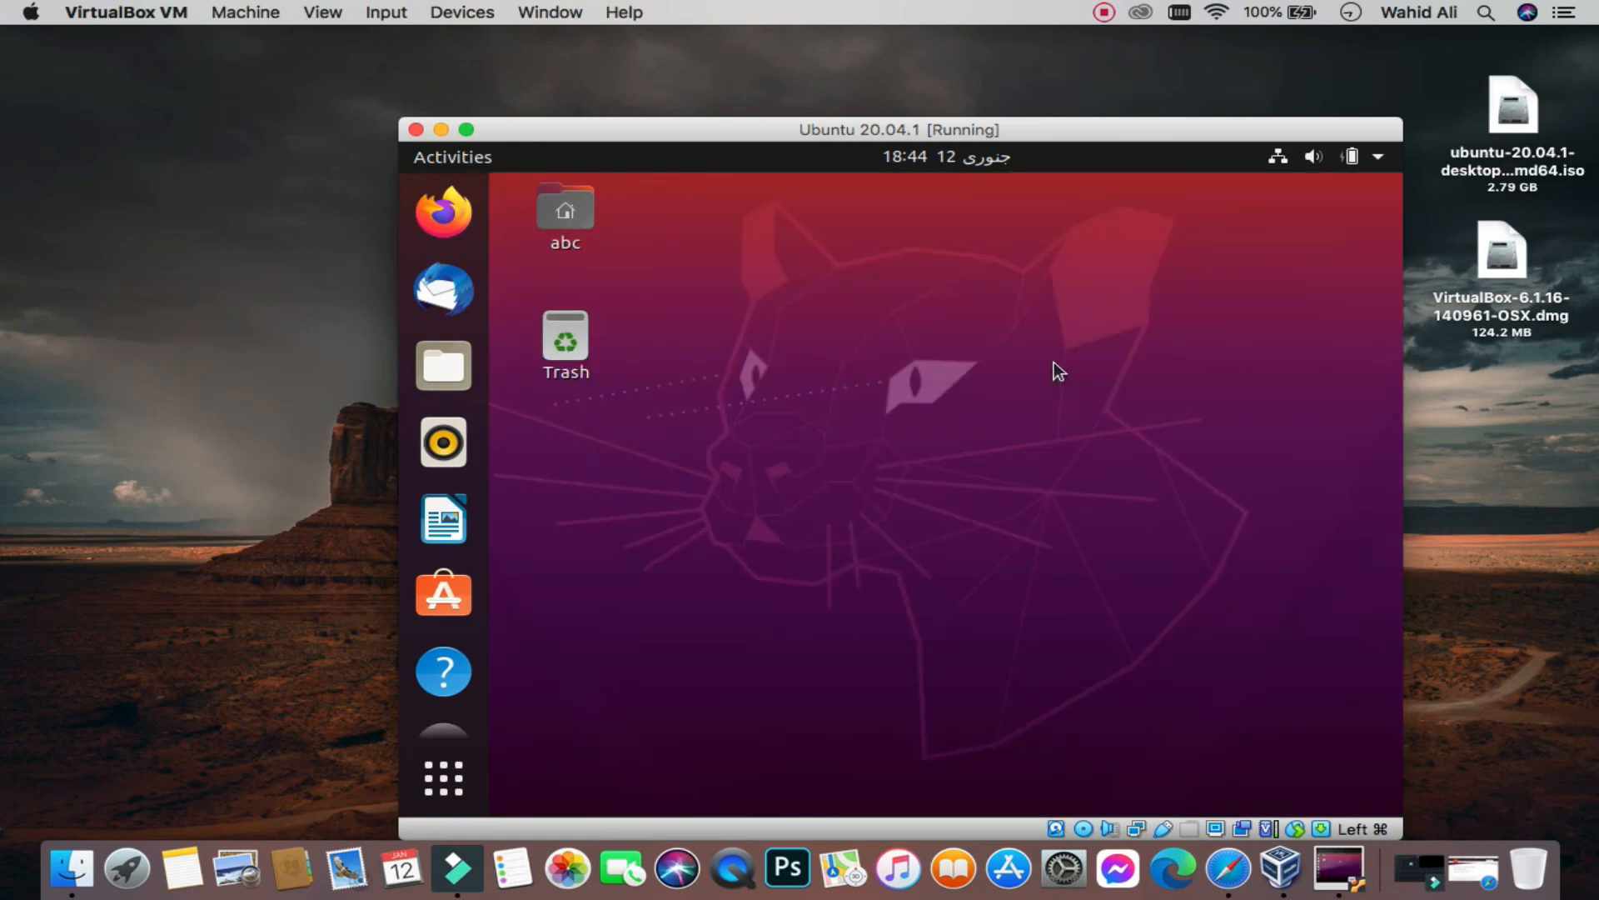
pyautogui.click(1379, 158)
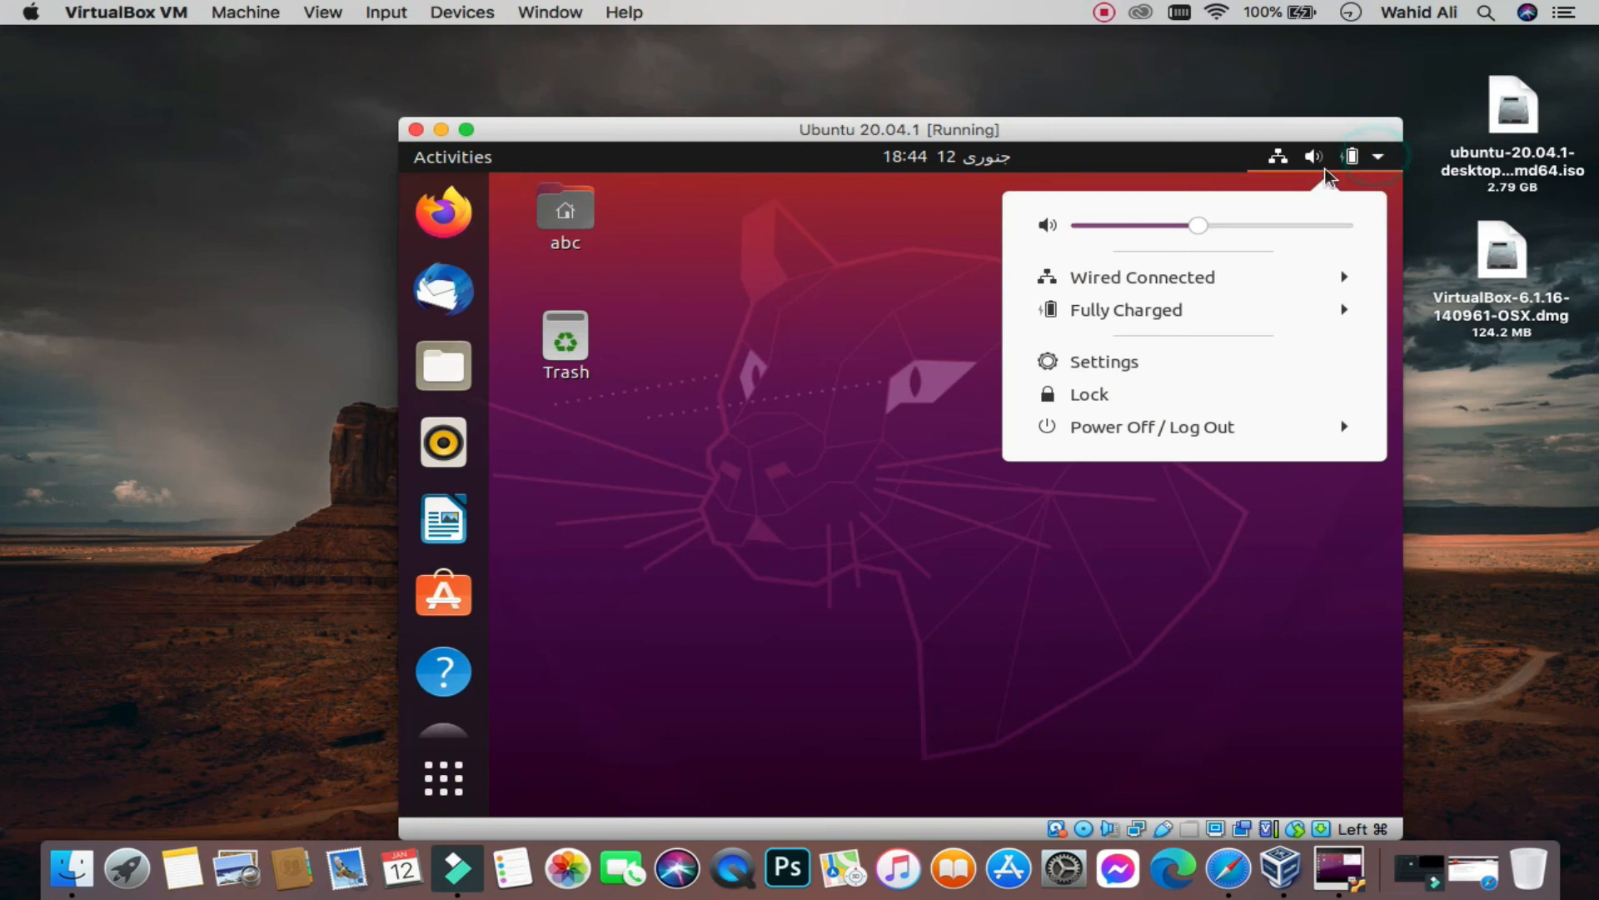
pyautogui.click(1172, 430)
pyautogui.click(1241, 277)
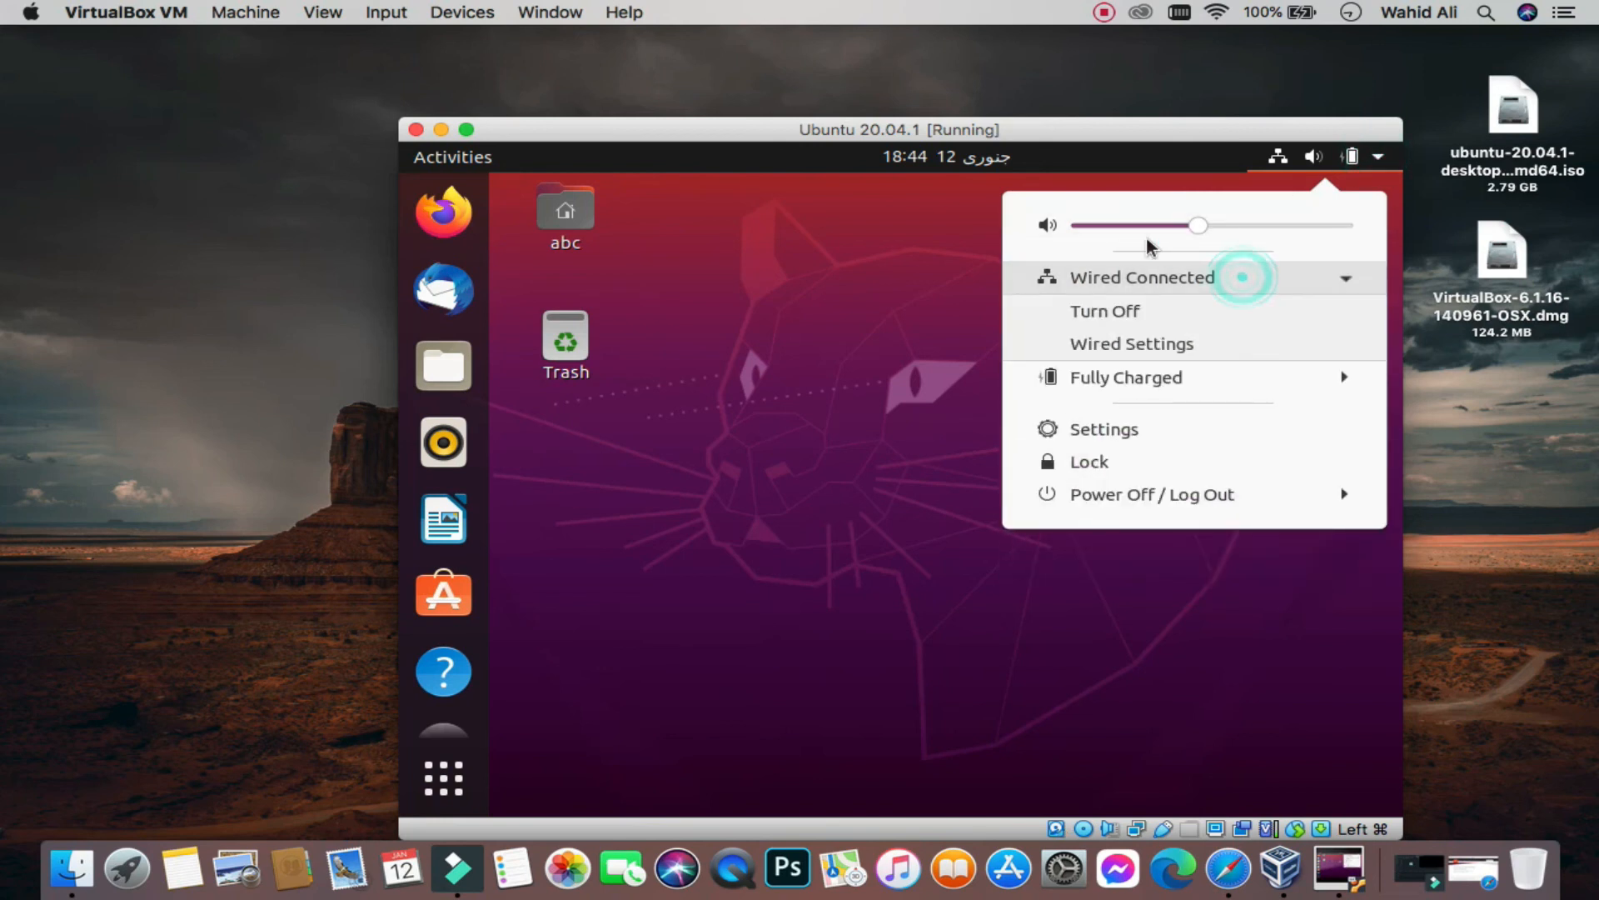
pyautogui.click(1227, 493)
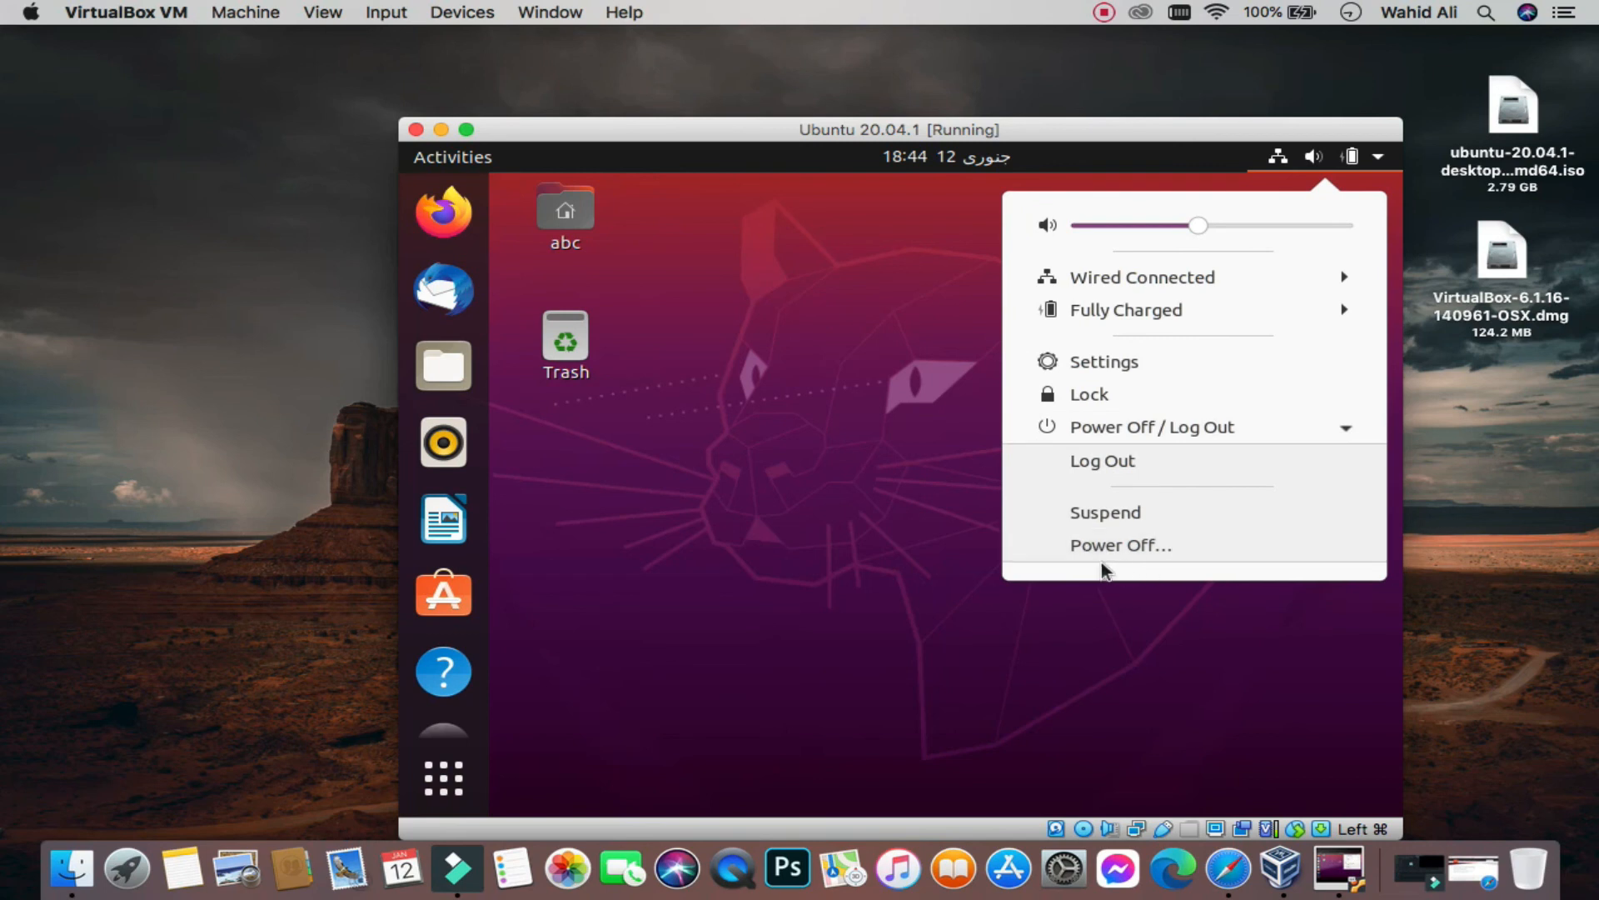
pyautogui.click(900, 477)
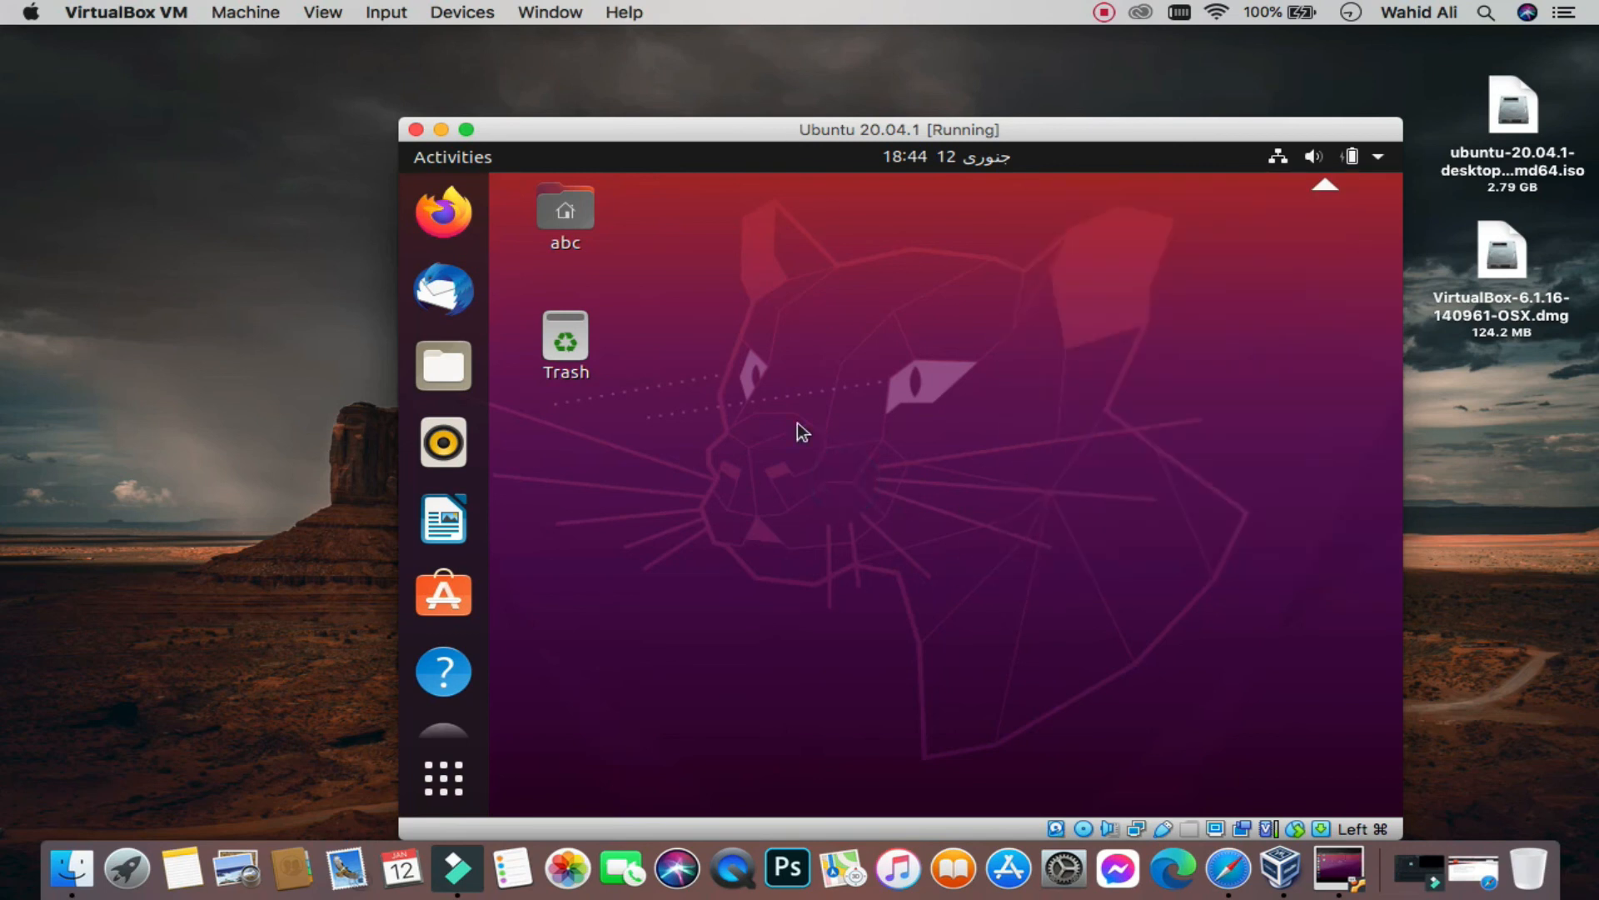
# Step: Power off the Ubuntu VM from its close button and quit VirtualBox Manager
pyautogui.click(414, 130)
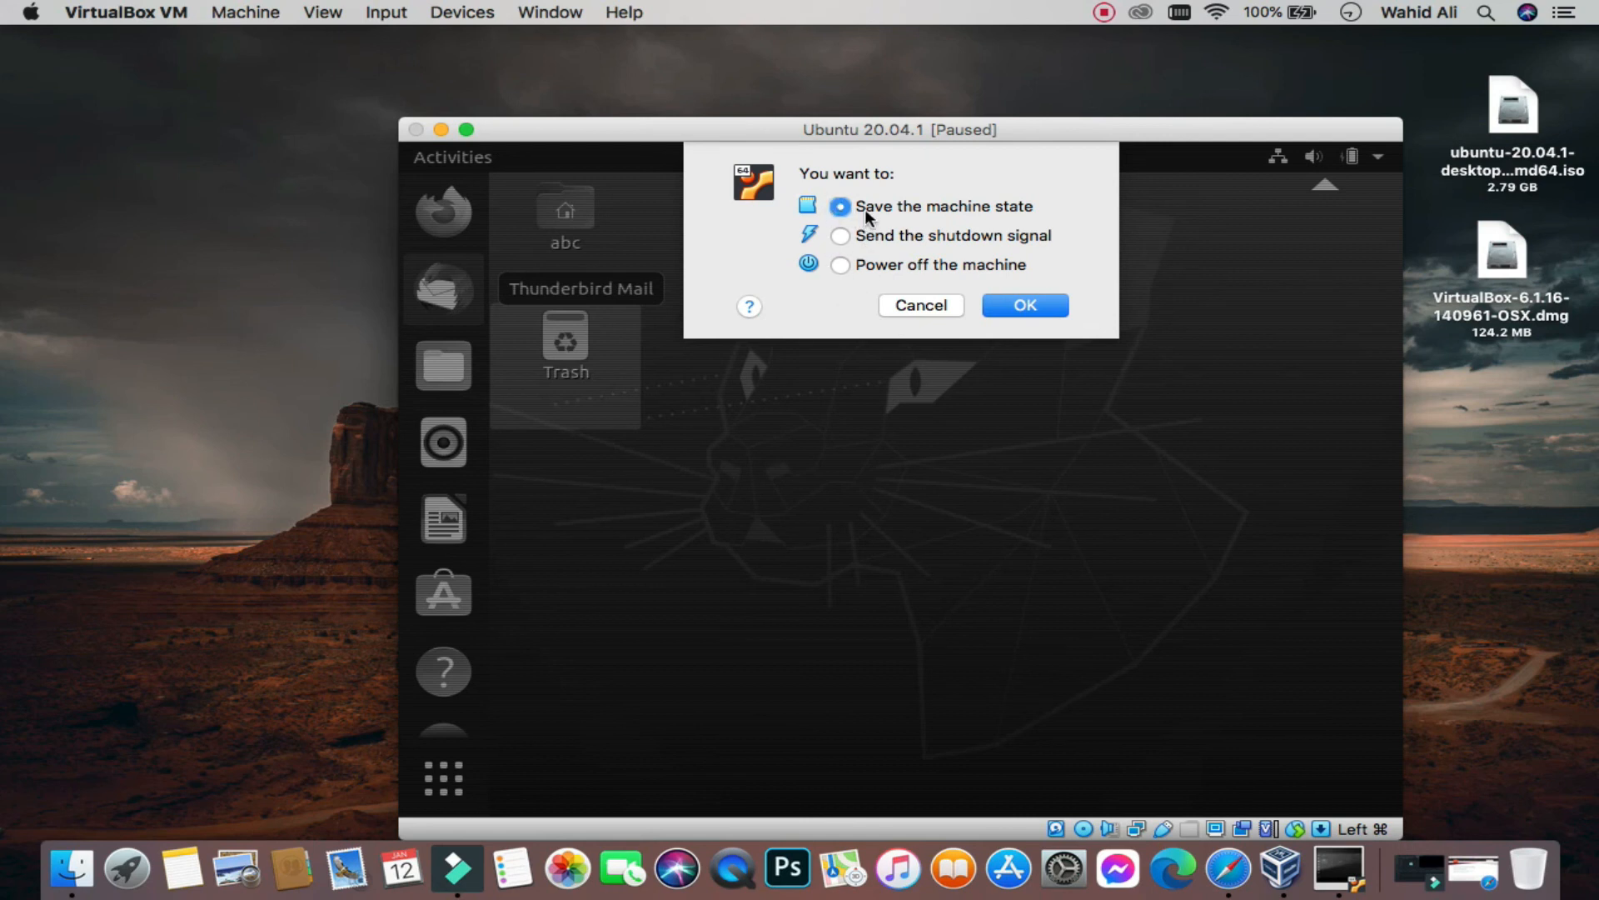
pyautogui.click(836, 265)
pyautogui.click(1022, 309)
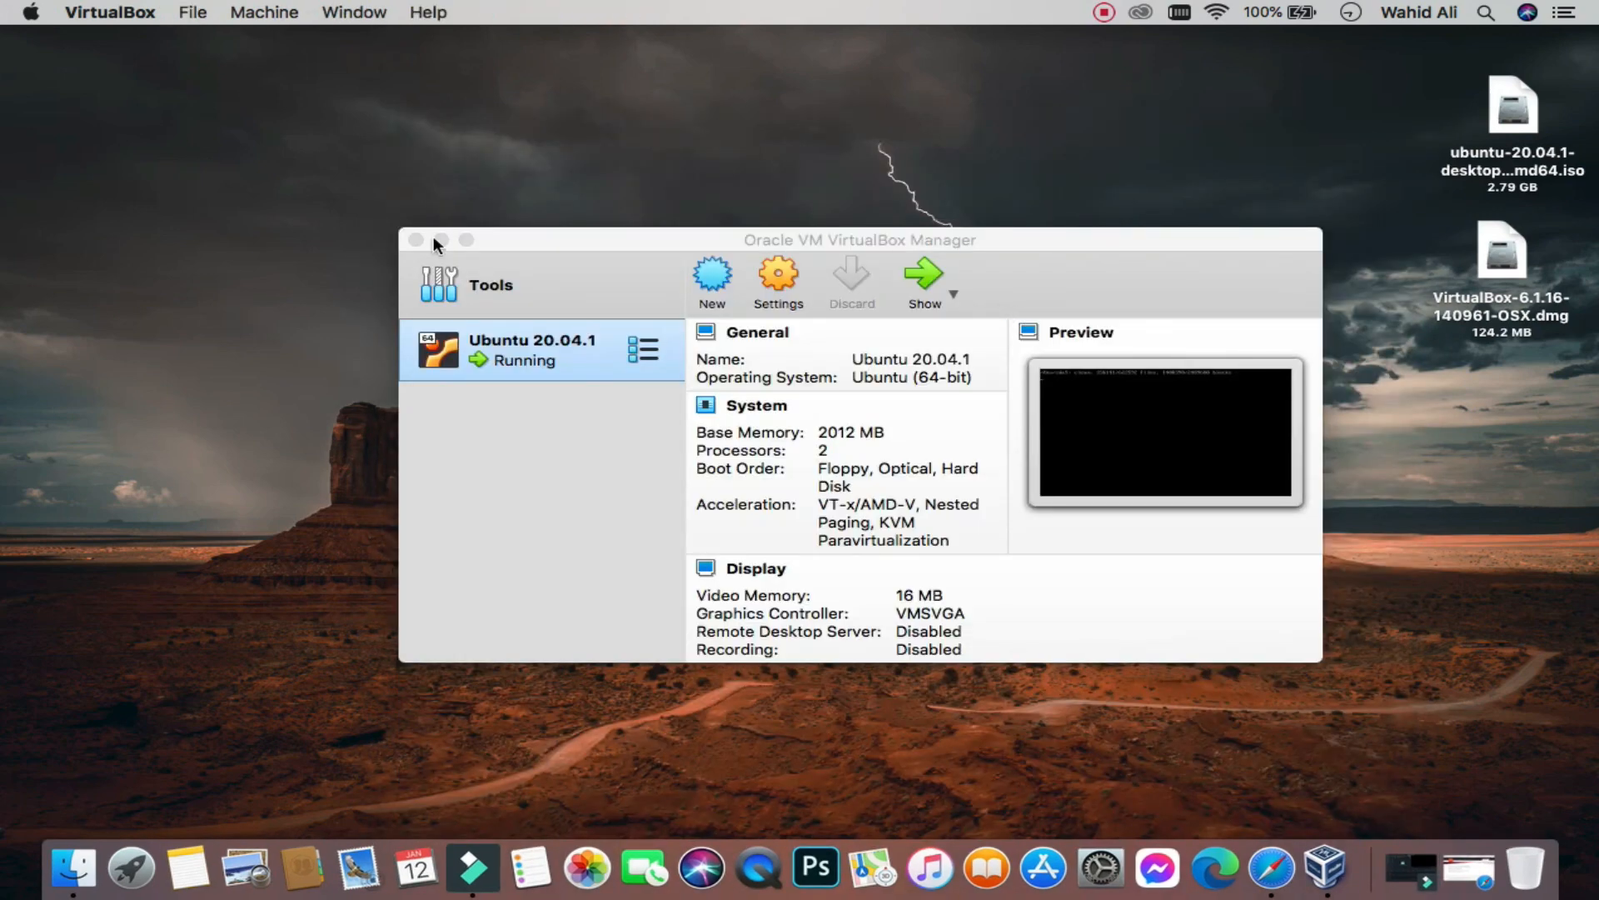
pyautogui.click(417, 240)
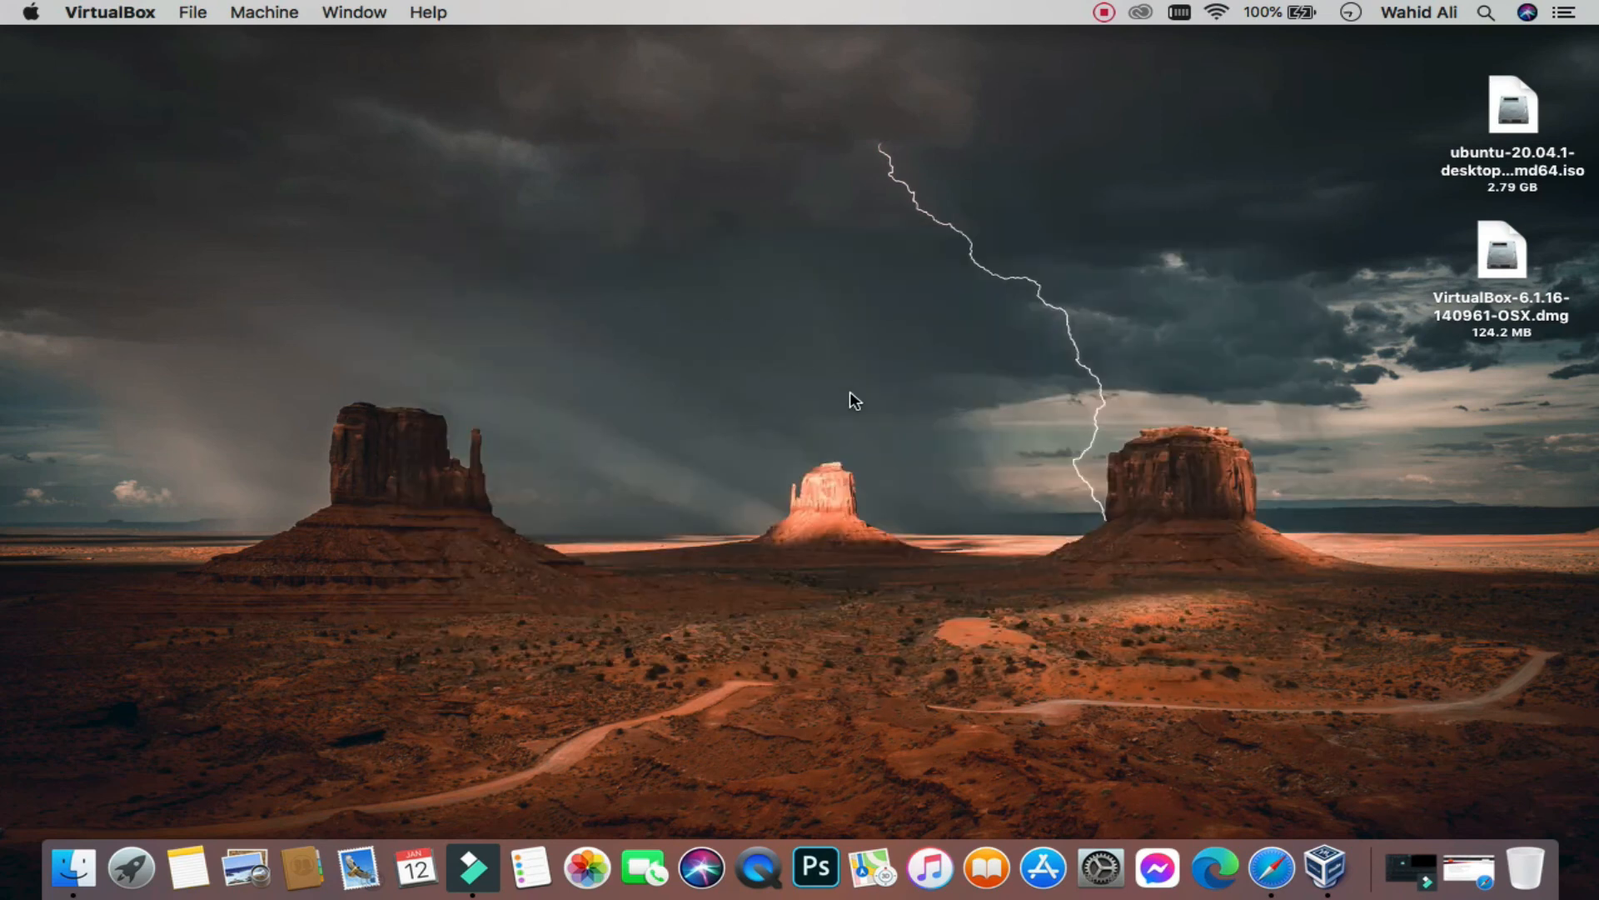